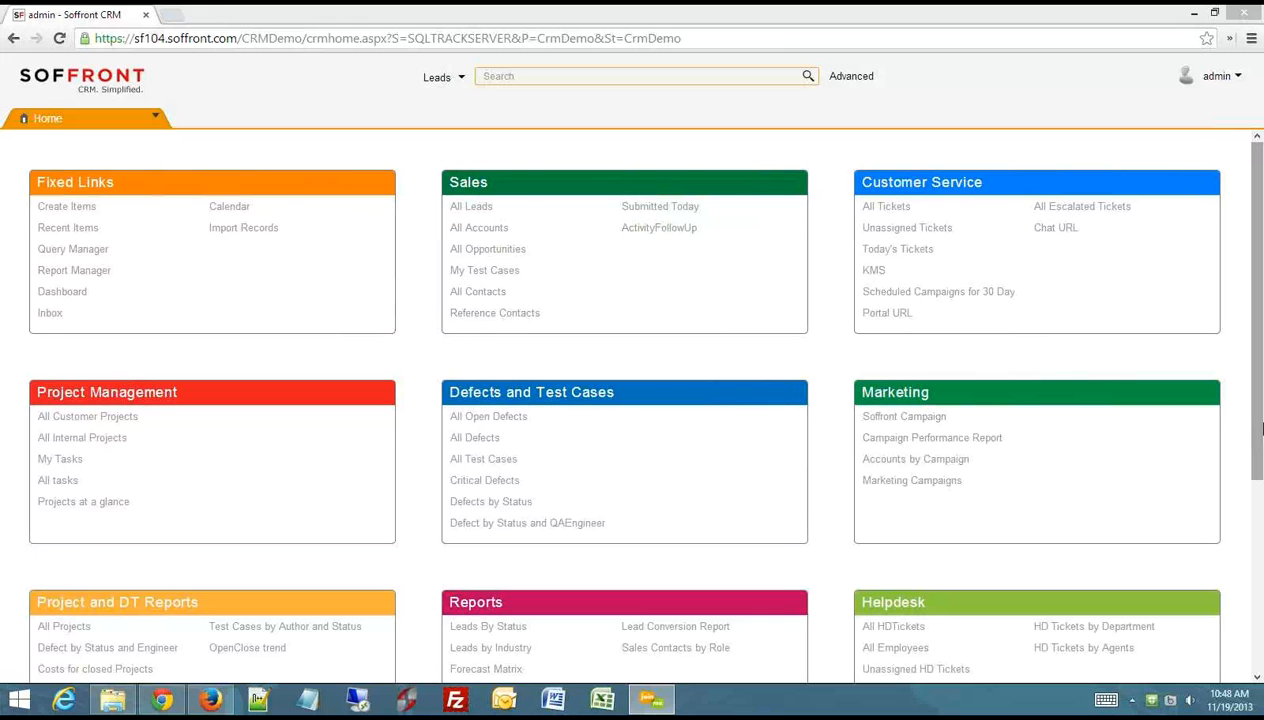
# - Look over the home page sections, view the Sales lists All Leads and All Accounts, and close each list
pyautogui.moveTo(1257, 435); pyautogui.dragTo(1257, 505)
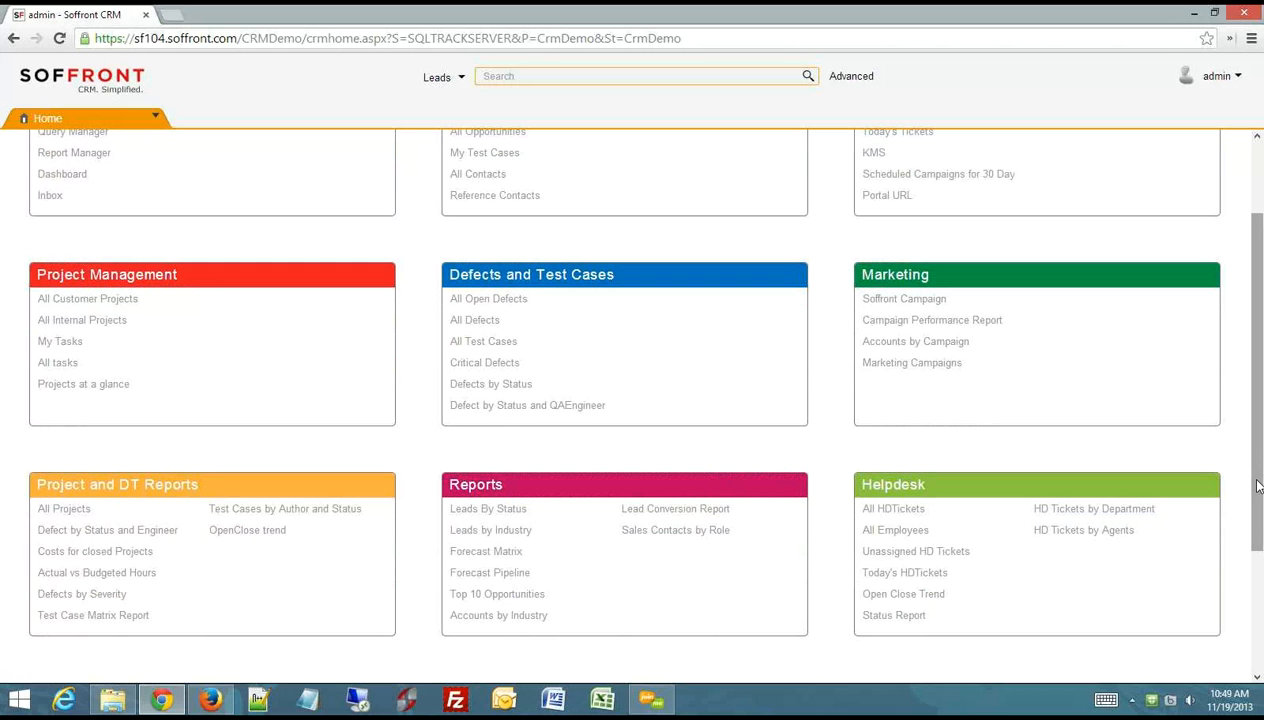
pyautogui.moveTo(1260, 465); pyautogui.dragTo(1261, 380)
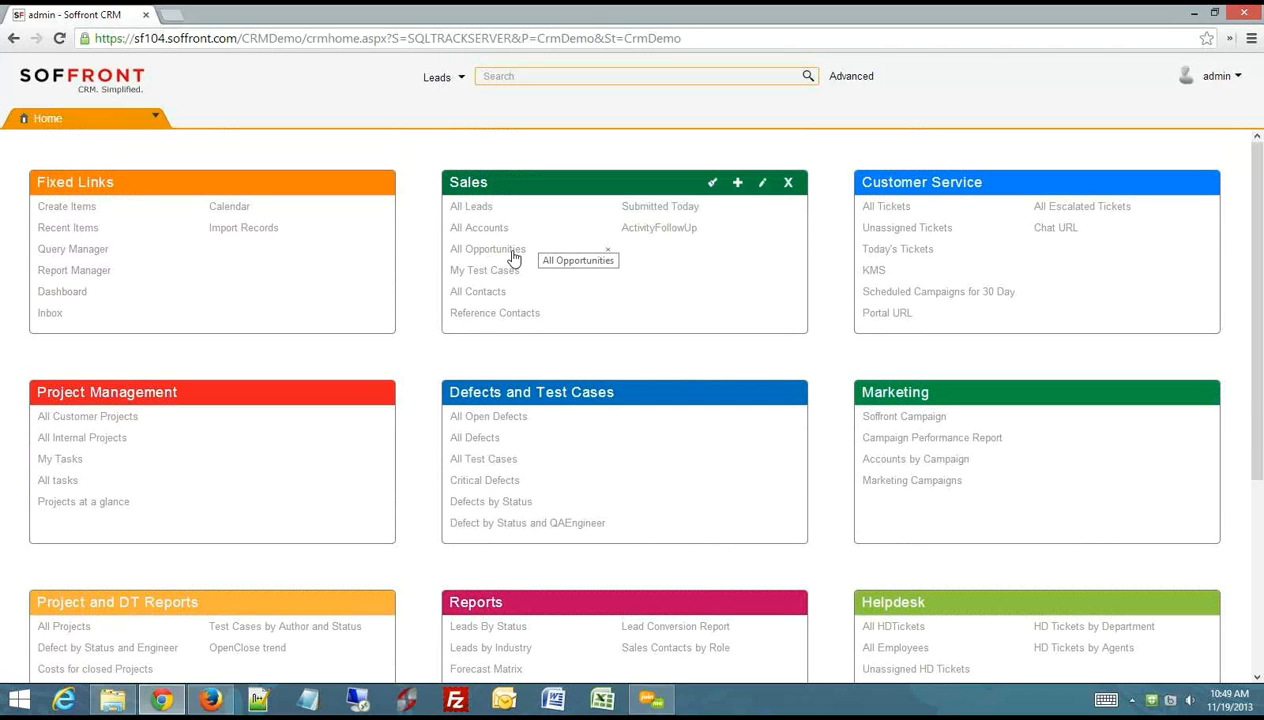
pyautogui.click(471, 207)
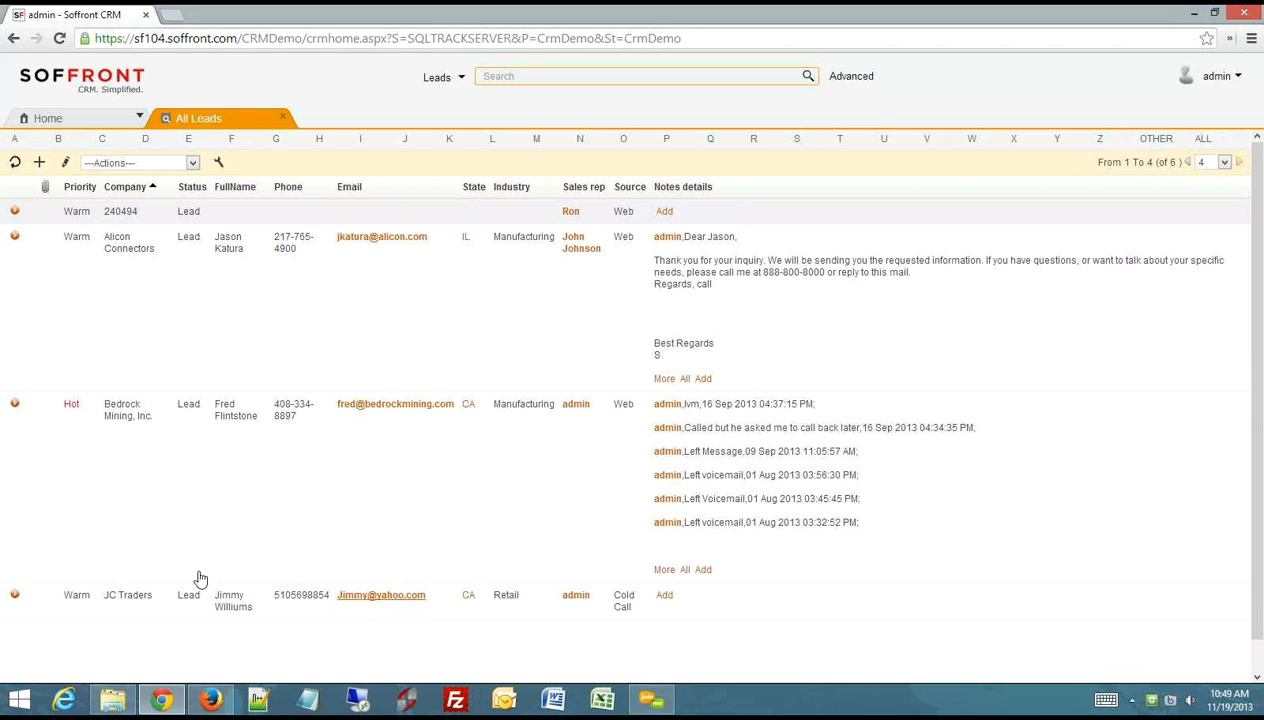
pyautogui.click(282, 121)
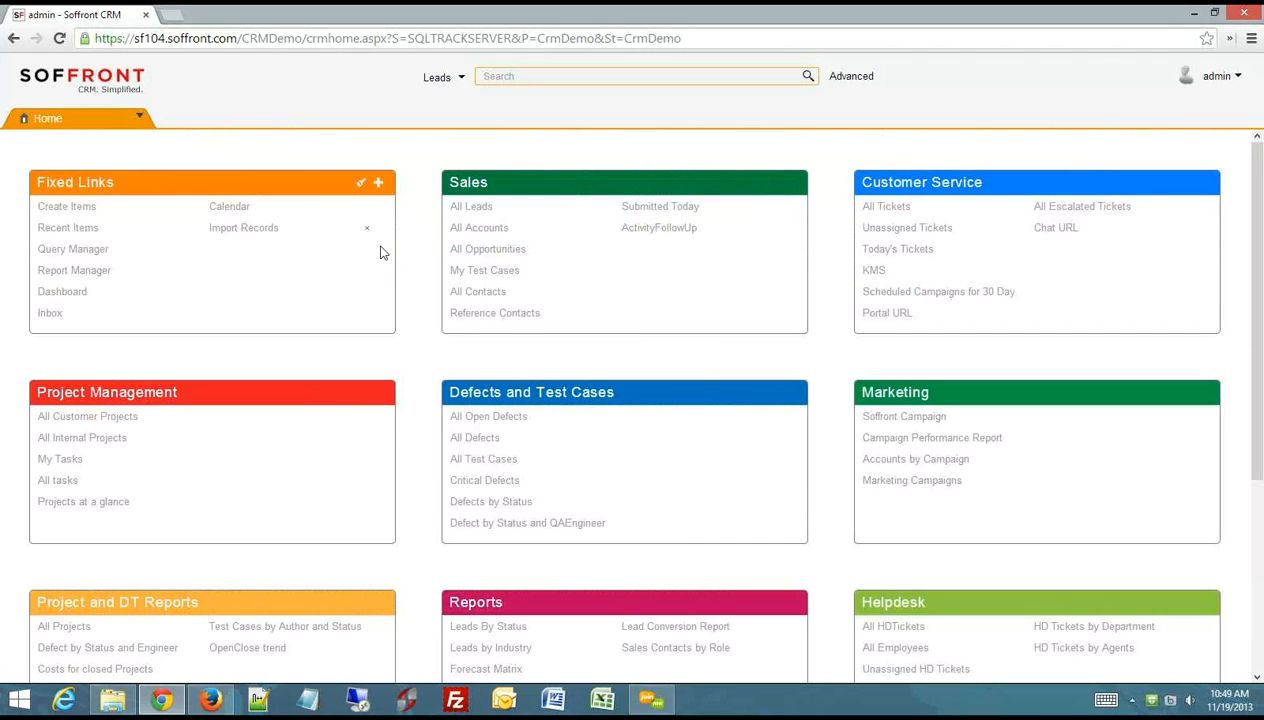
pyautogui.click(472, 232)
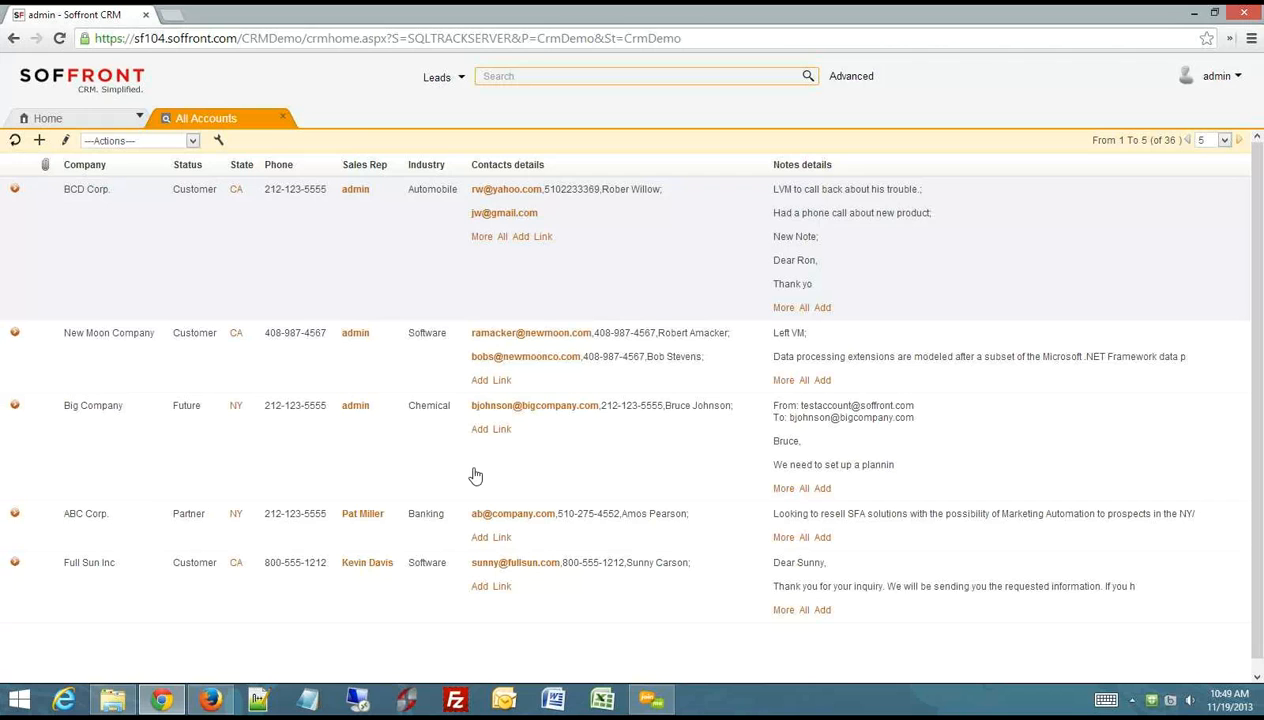
pyautogui.click(282, 117)
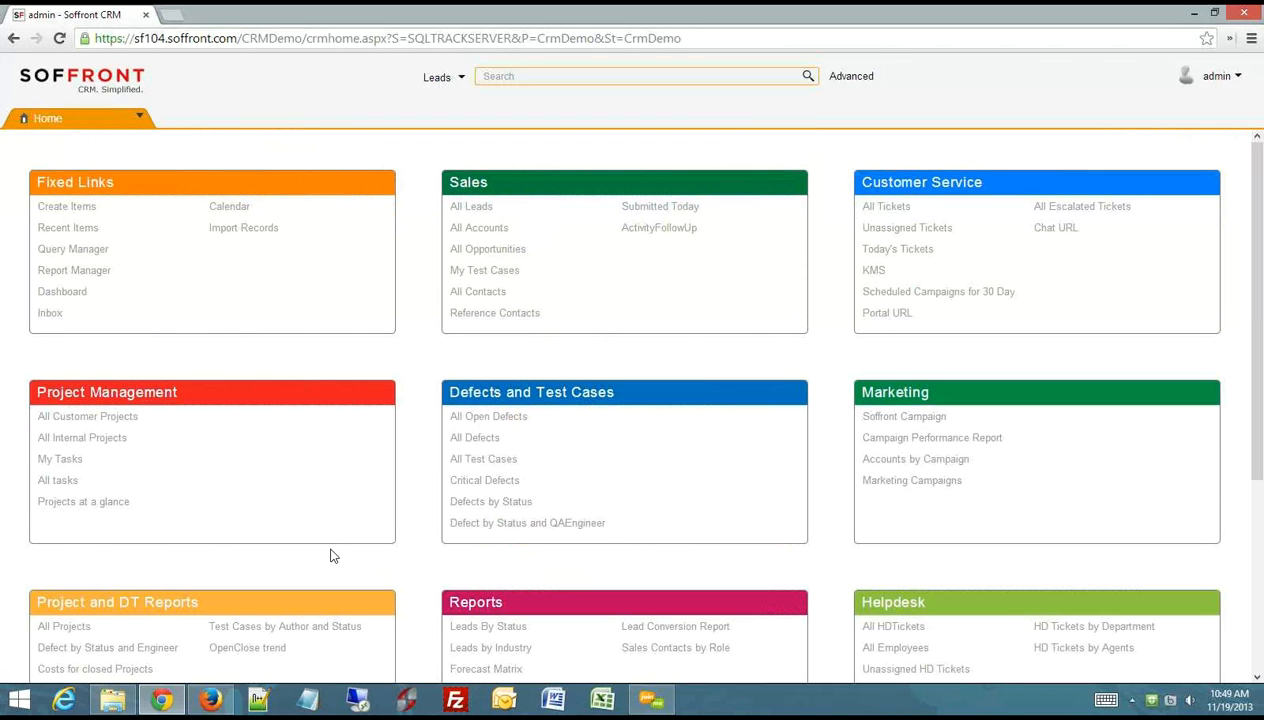
# - Open the Query Manager from the home page's Fixed Links
pyautogui.moveTo(362, 428)
pyautogui.moveTo(203, 178); pyautogui.dragTo(170, 220)
pyautogui.click(72, 252)
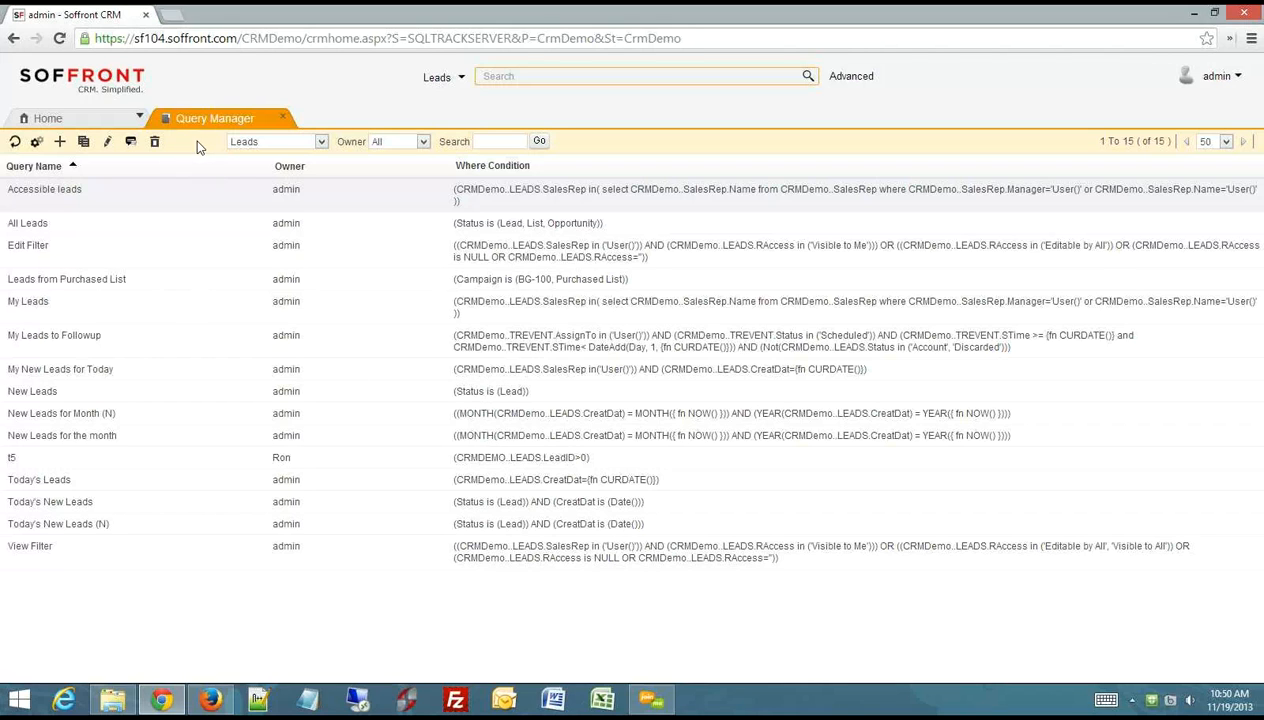
# - Show the queries for Accounts in the Query Manager and look through their names and conditions
pyautogui.click(322, 147)
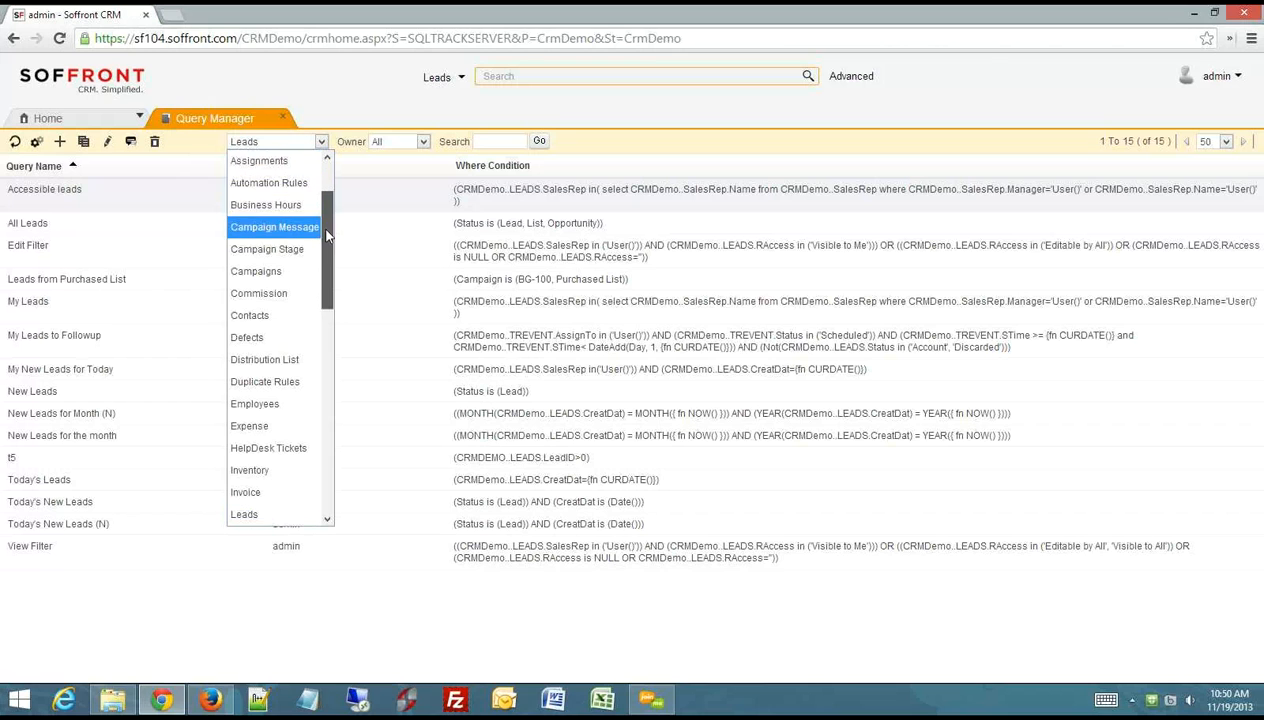
pyautogui.scroll(2, 333, 190)
pyautogui.click(268, 162)
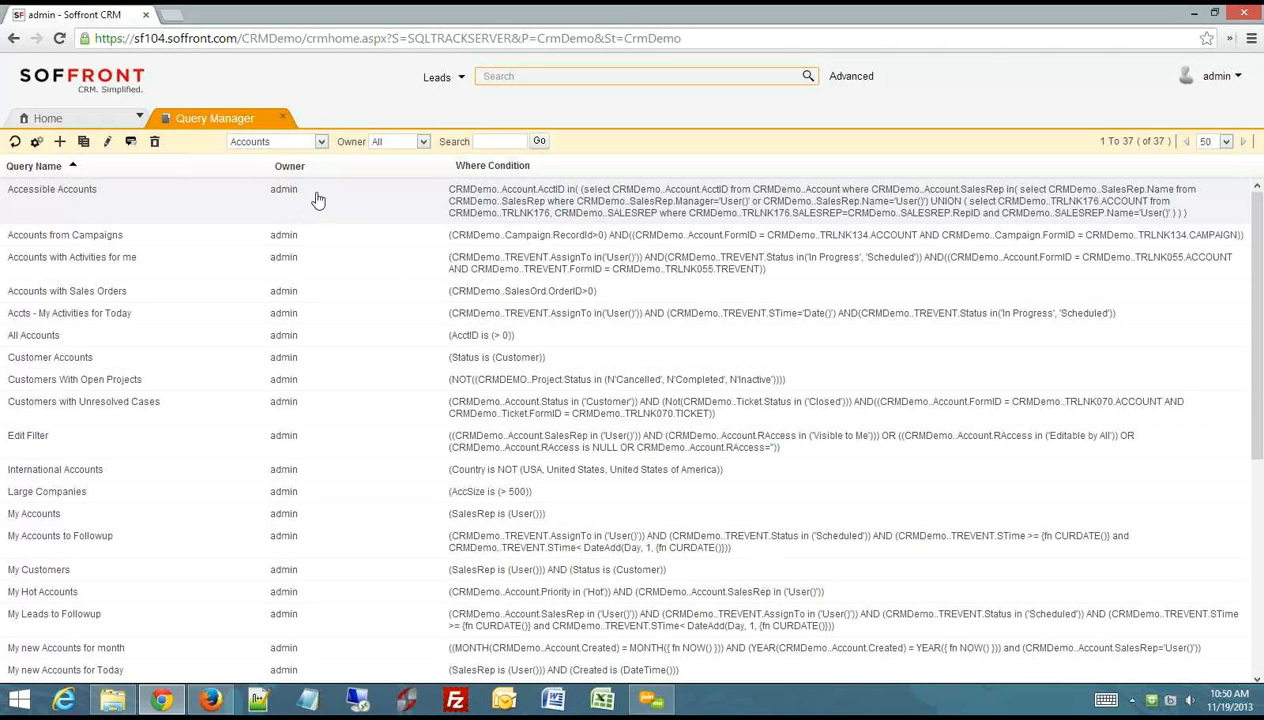
pyautogui.scroll(-5, 738, 430)
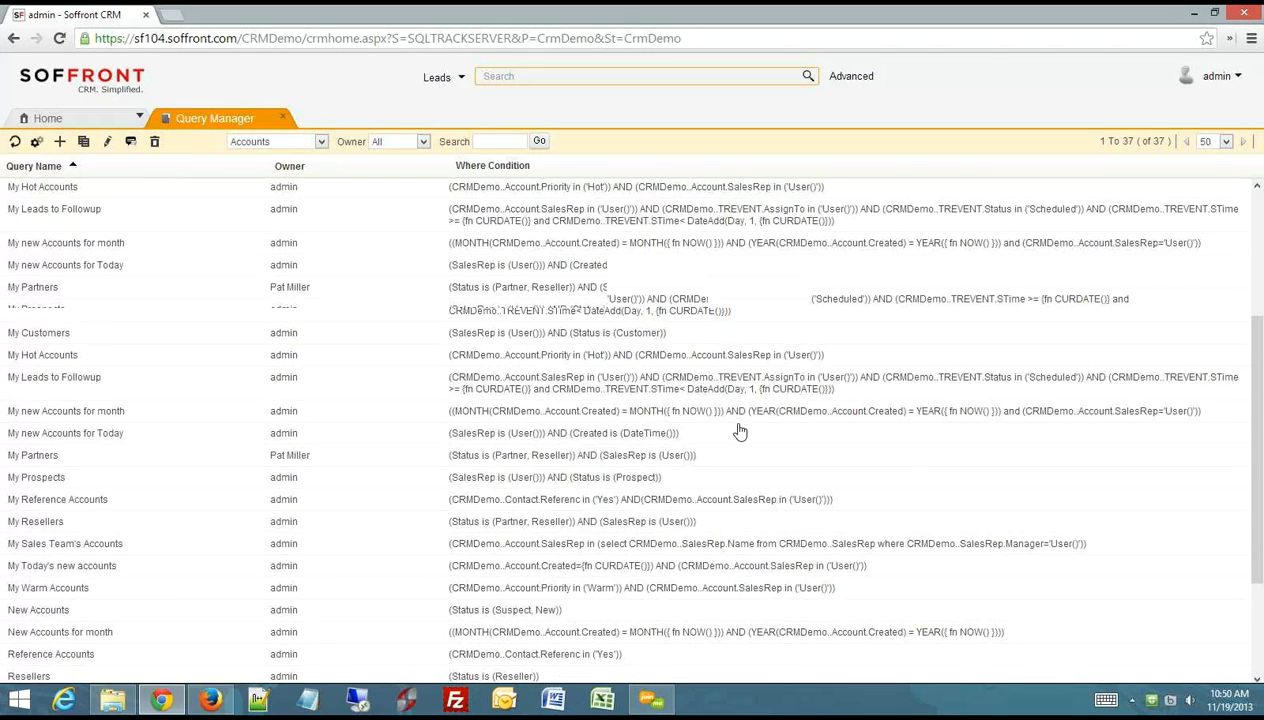
pyautogui.scroll(5, 738, 430)
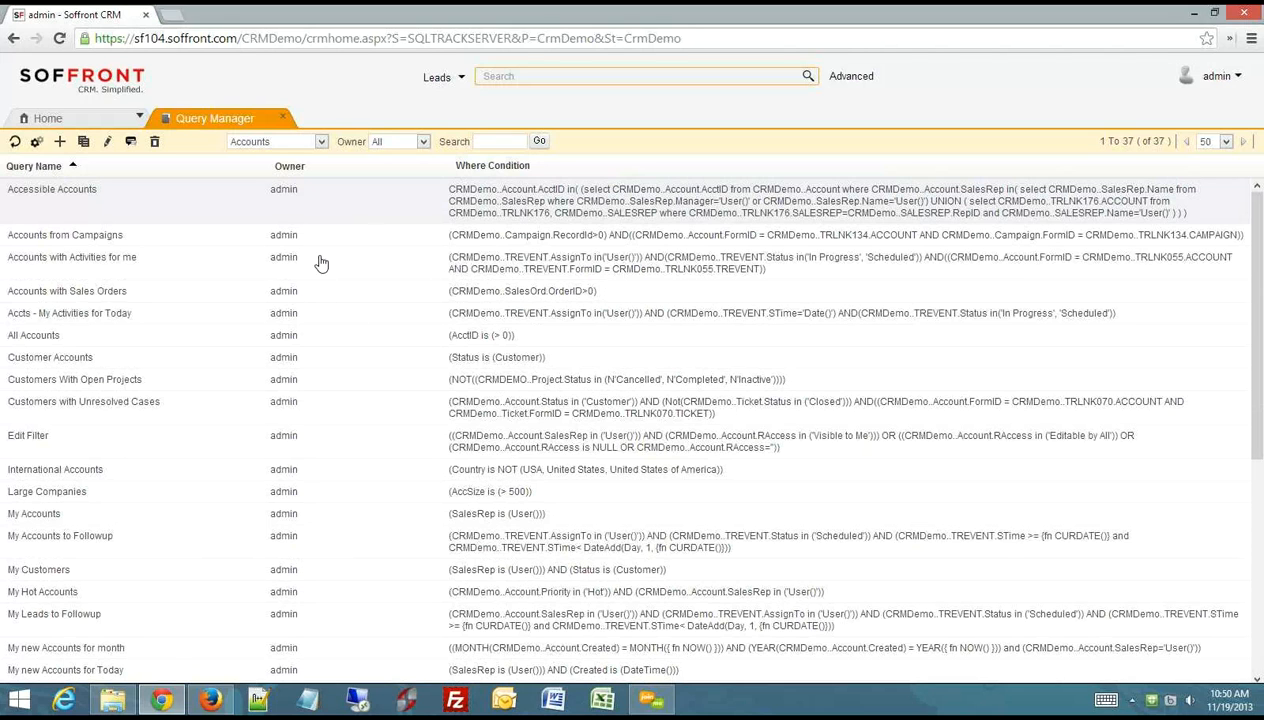
# - Switch the Query Manager to the queries for Contacts
pyautogui.click(321, 143)
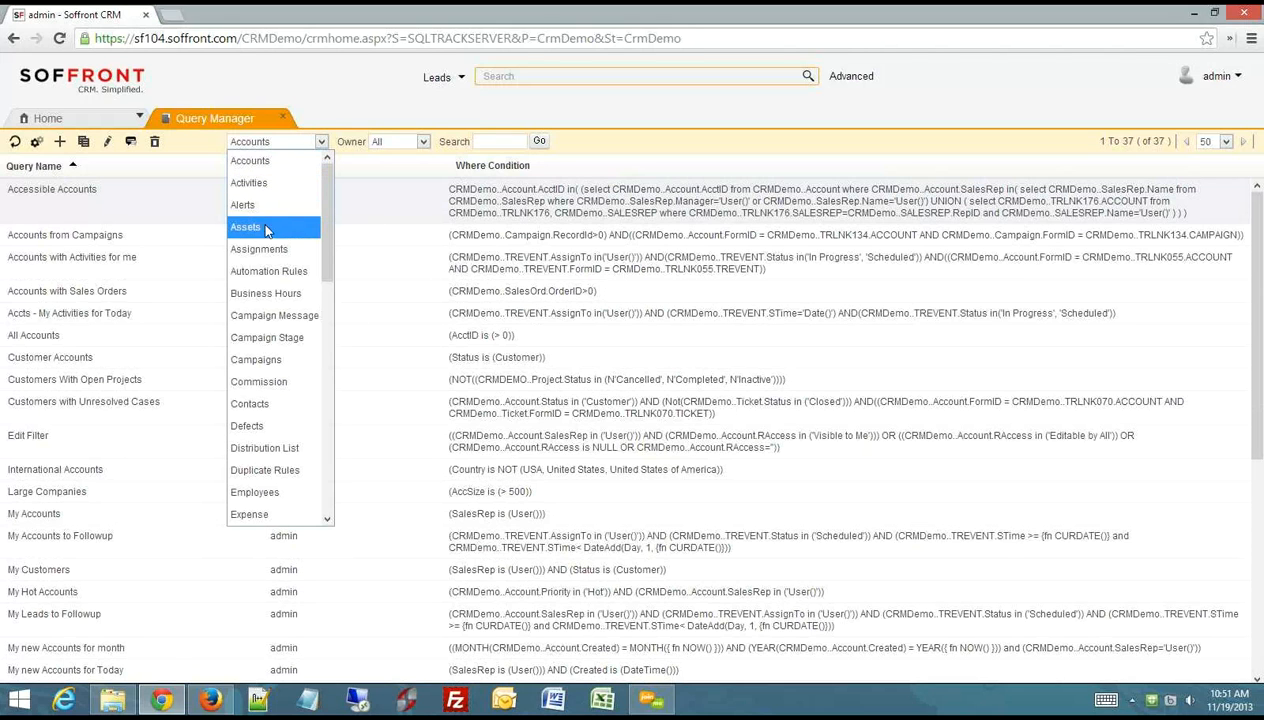
pyautogui.click(263, 405)
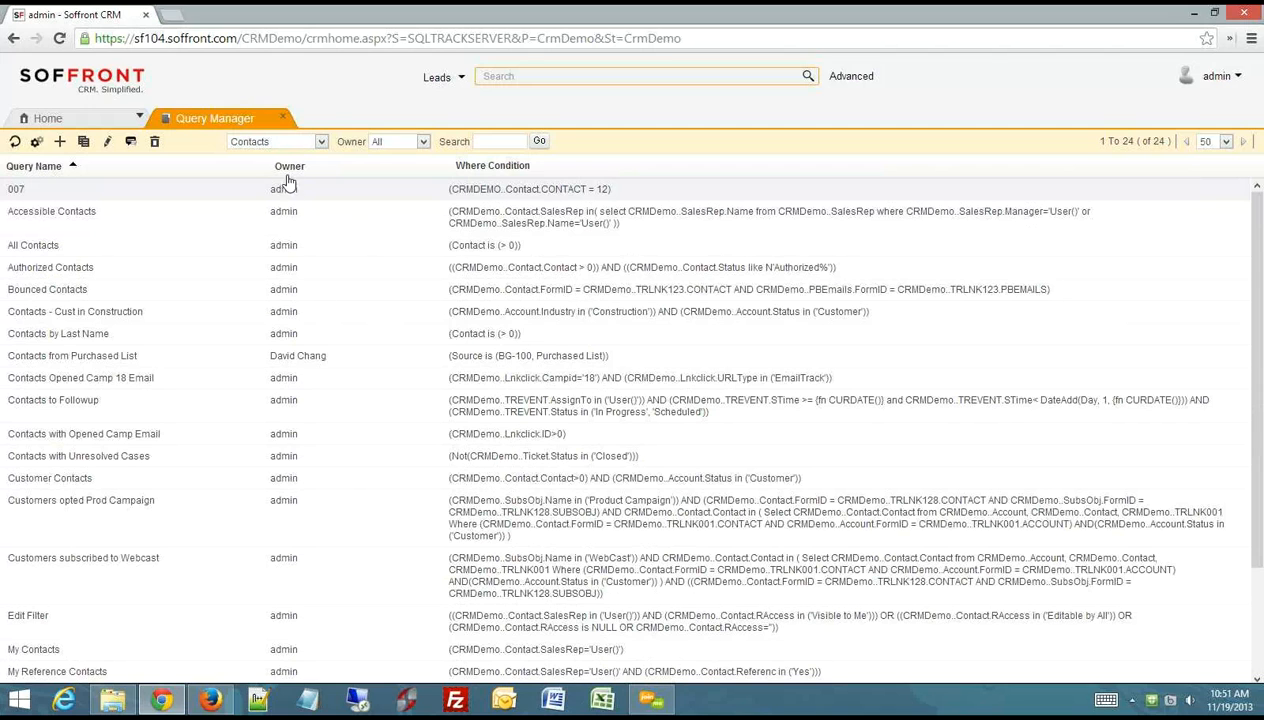
pyautogui.click(320, 143)
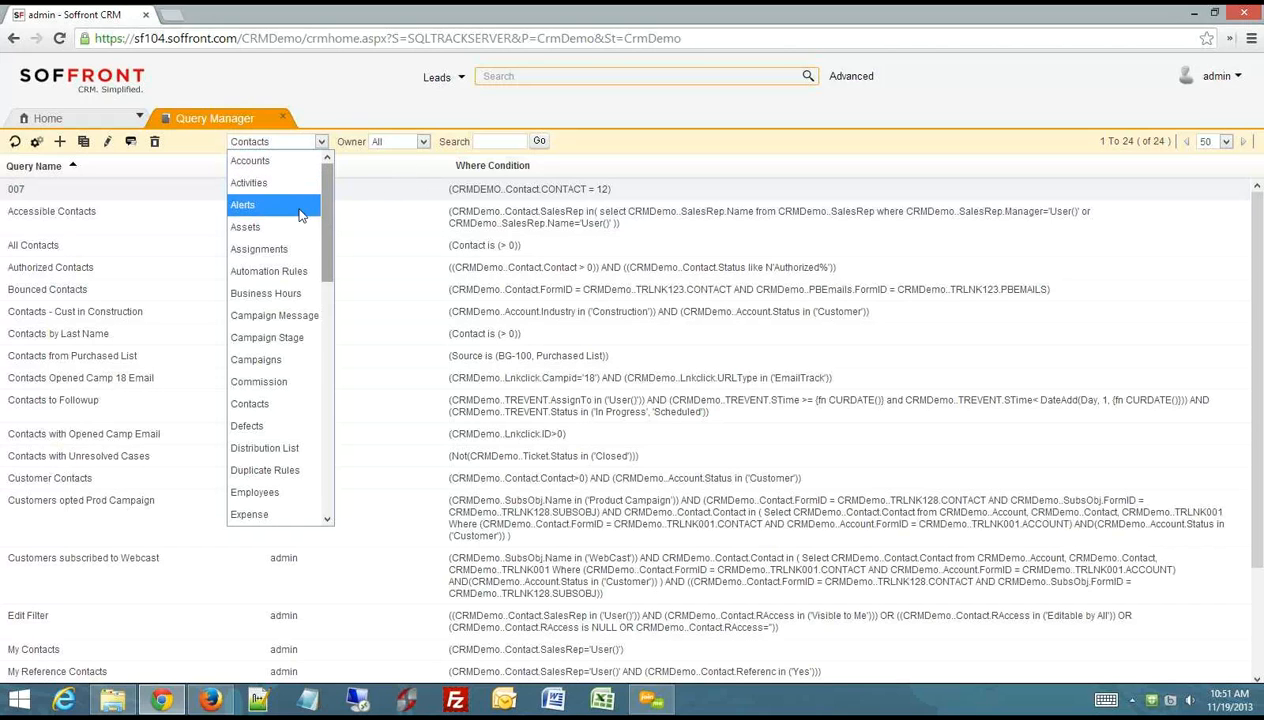
pyautogui.click(643, 150)
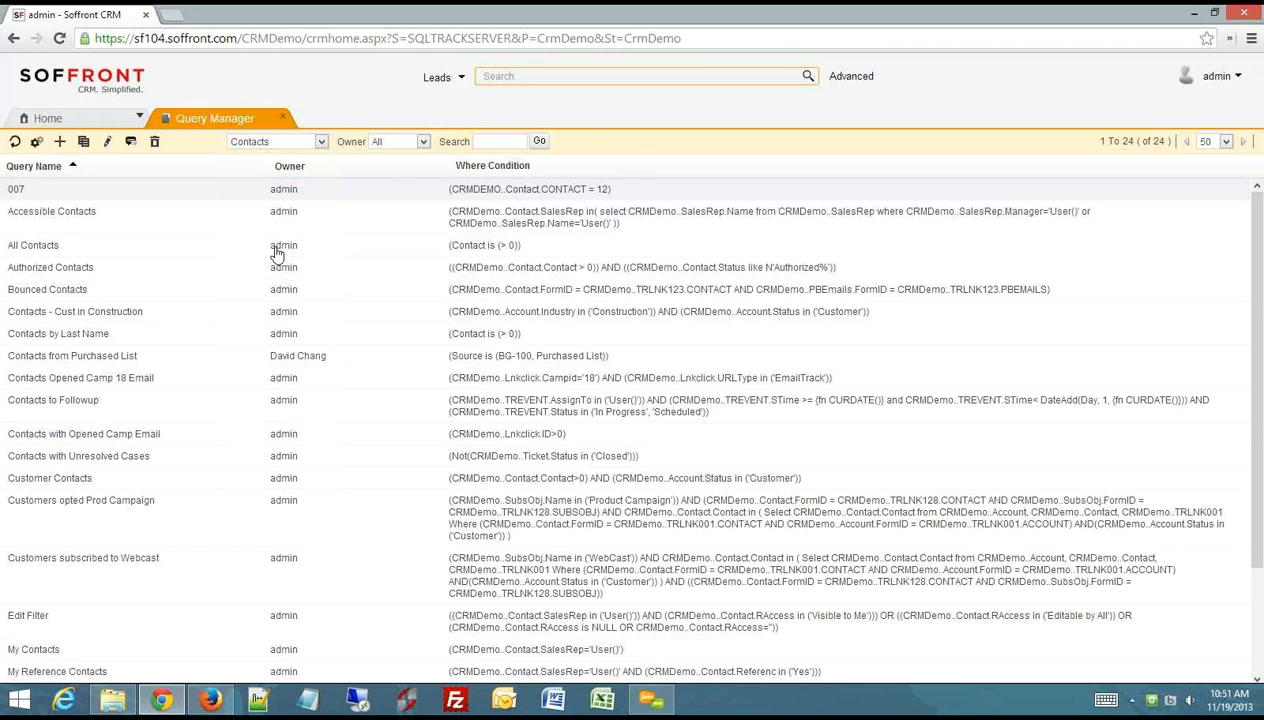
# - Run the All Contacts query, view its records, and close the results
pyautogui.click(97, 248)
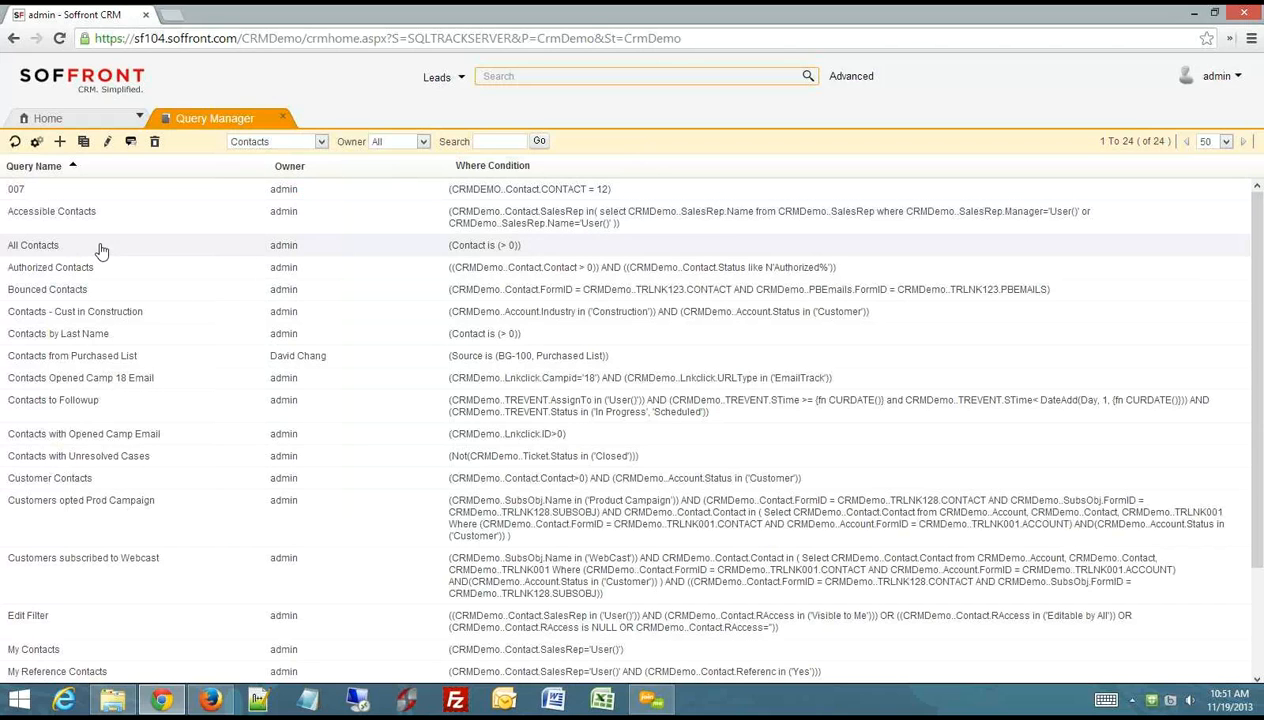
pyautogui.click(36, 143)
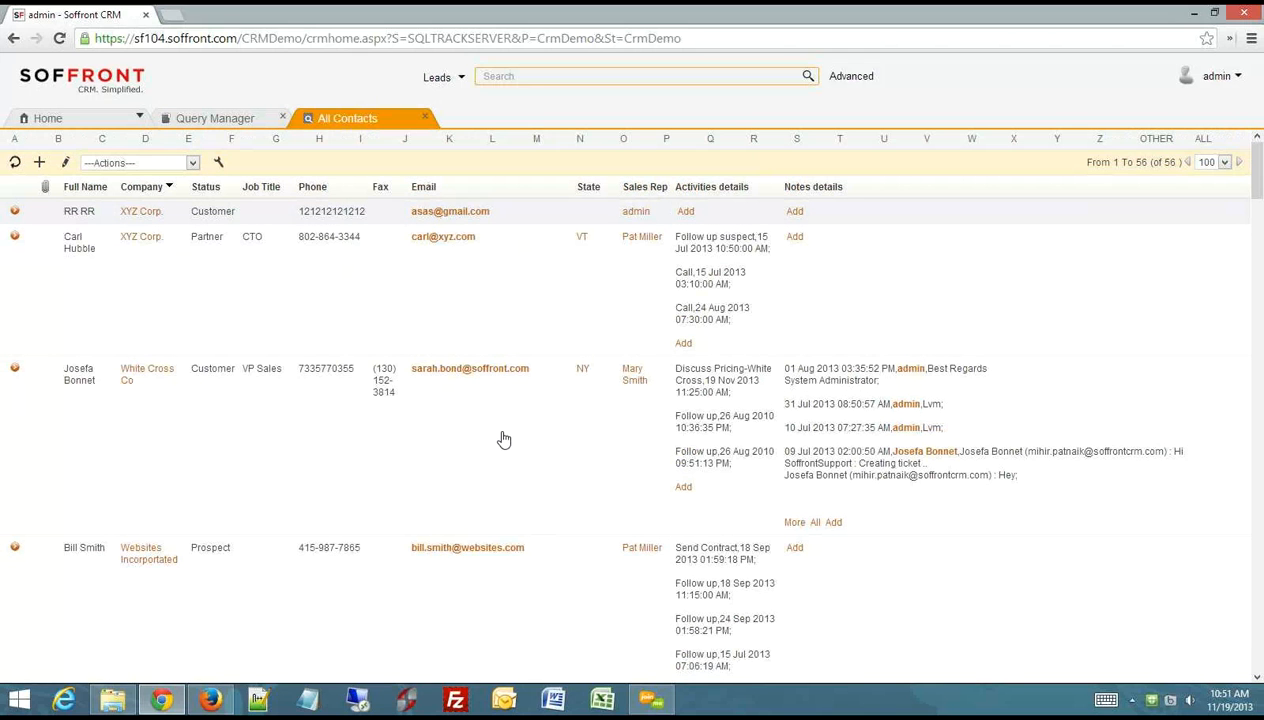
pyautogui.click(425, 119)
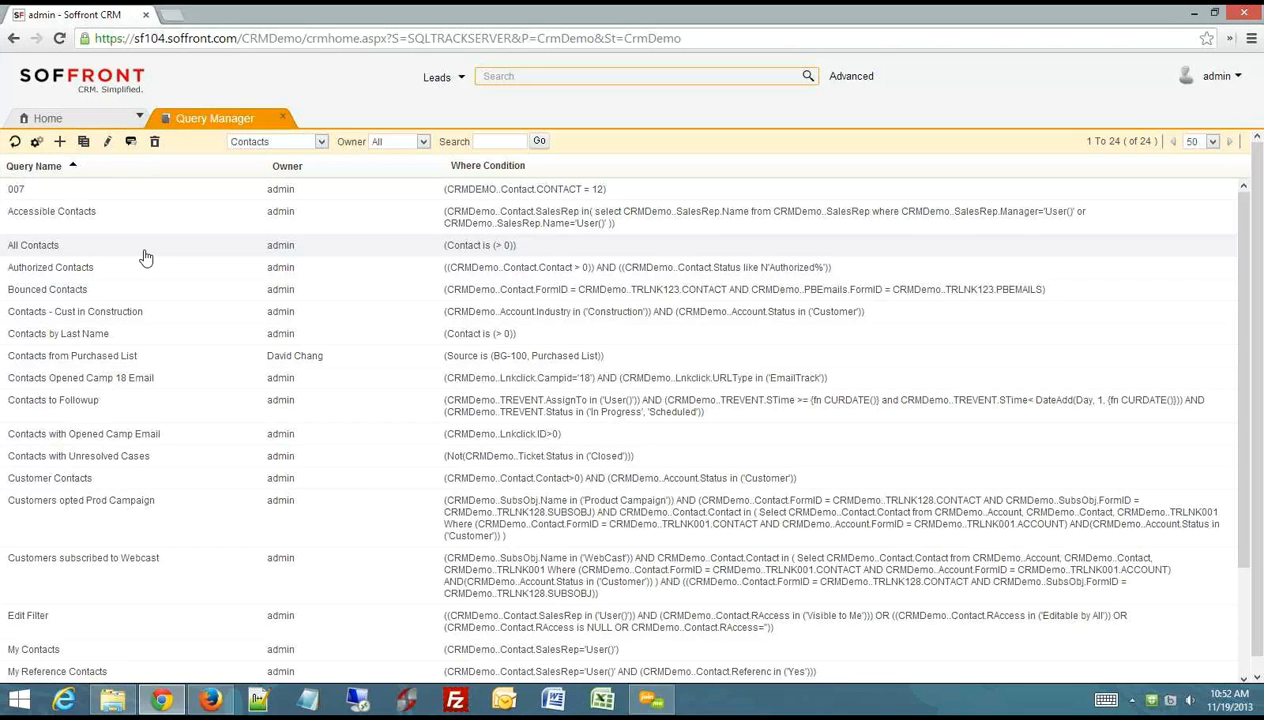
# - Create a new Advanced Search query for contacts with State CA, Type Both and Status Customer
pyautogui.click(60, 147)
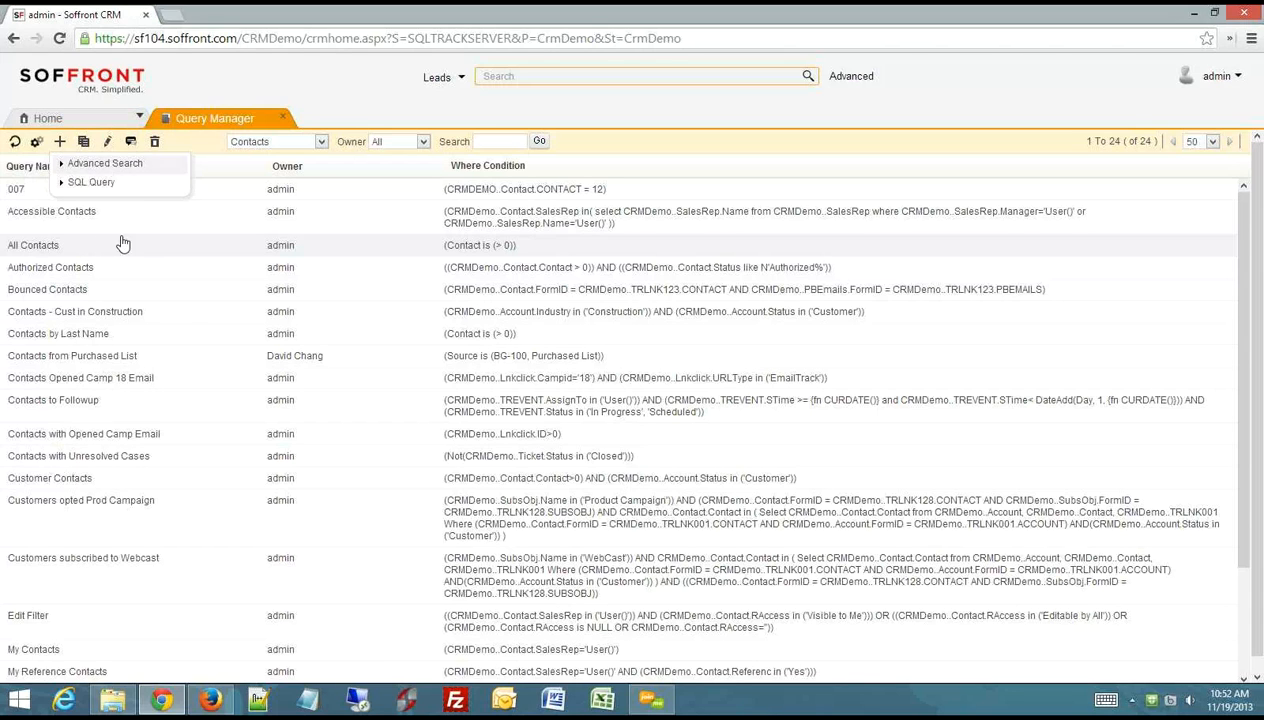
pyautogui.click(94, 168)
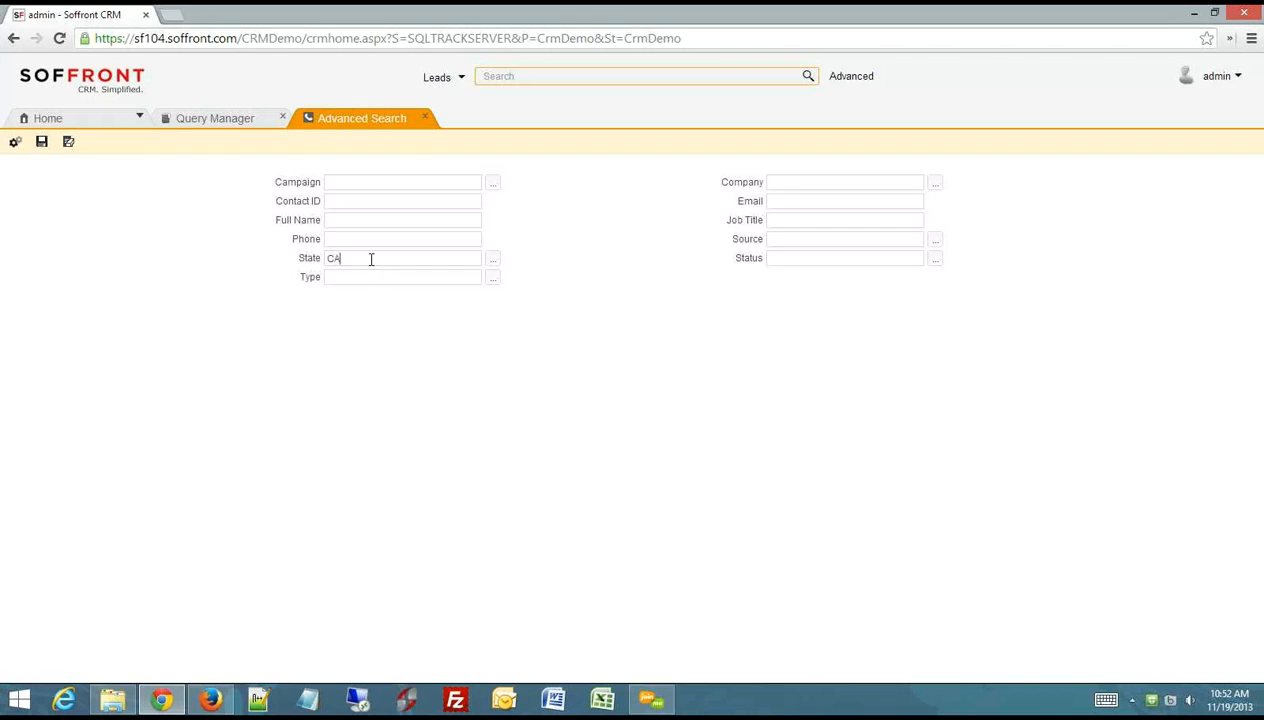
pyautogui.click(492, 277)
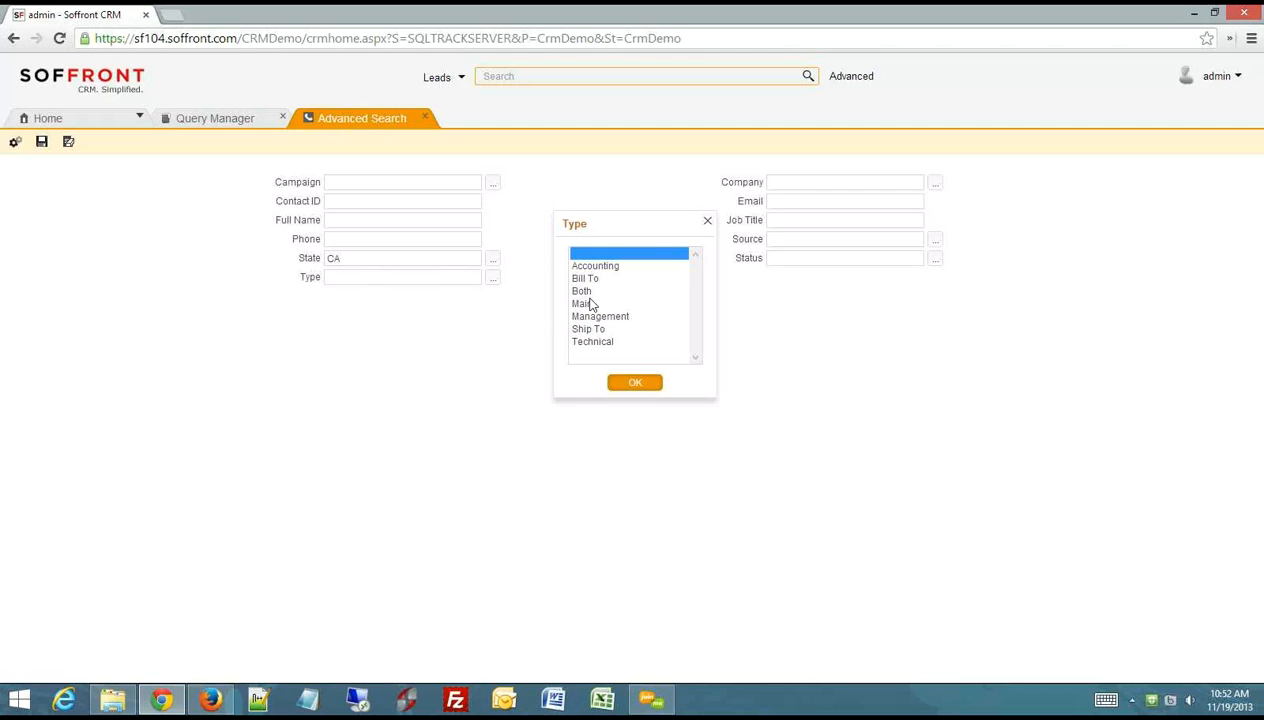
pyautogui.click(587, 294)
pyautogui.click(635, 384)
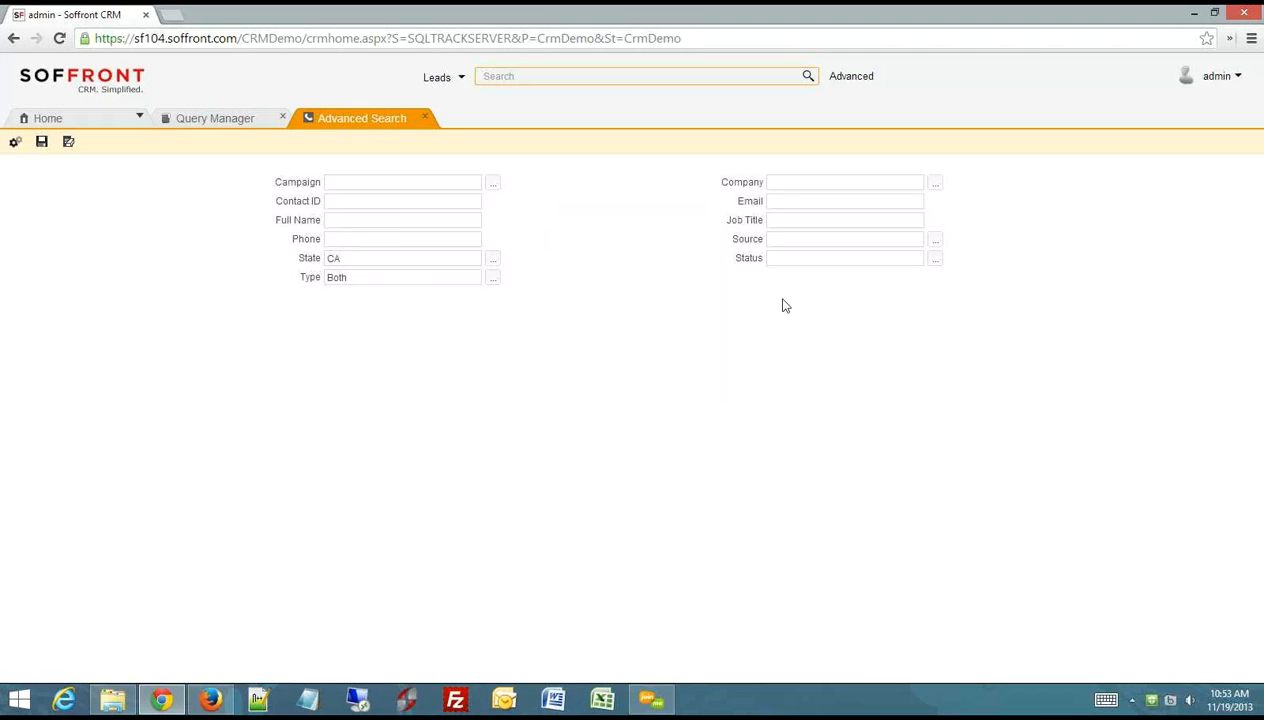
pyautogui.click(935, 260)
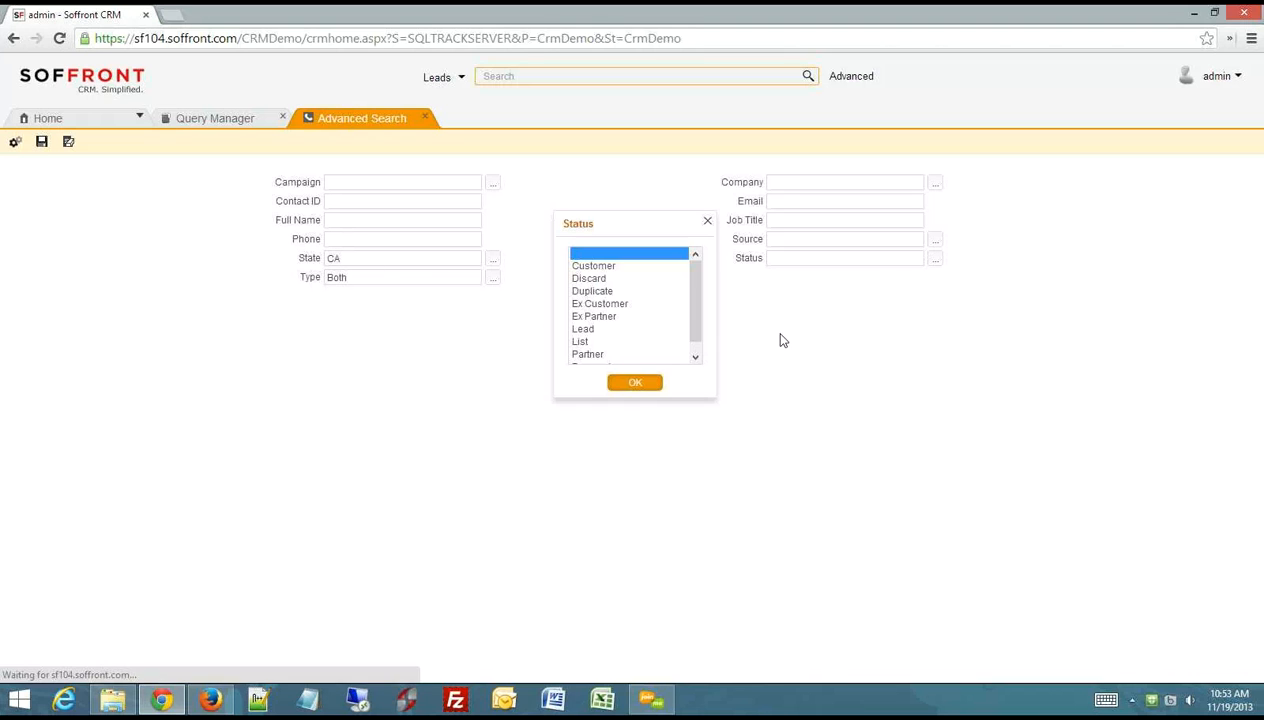
pyautogui.click(596, 266)
pyautogui.click(636, 384)
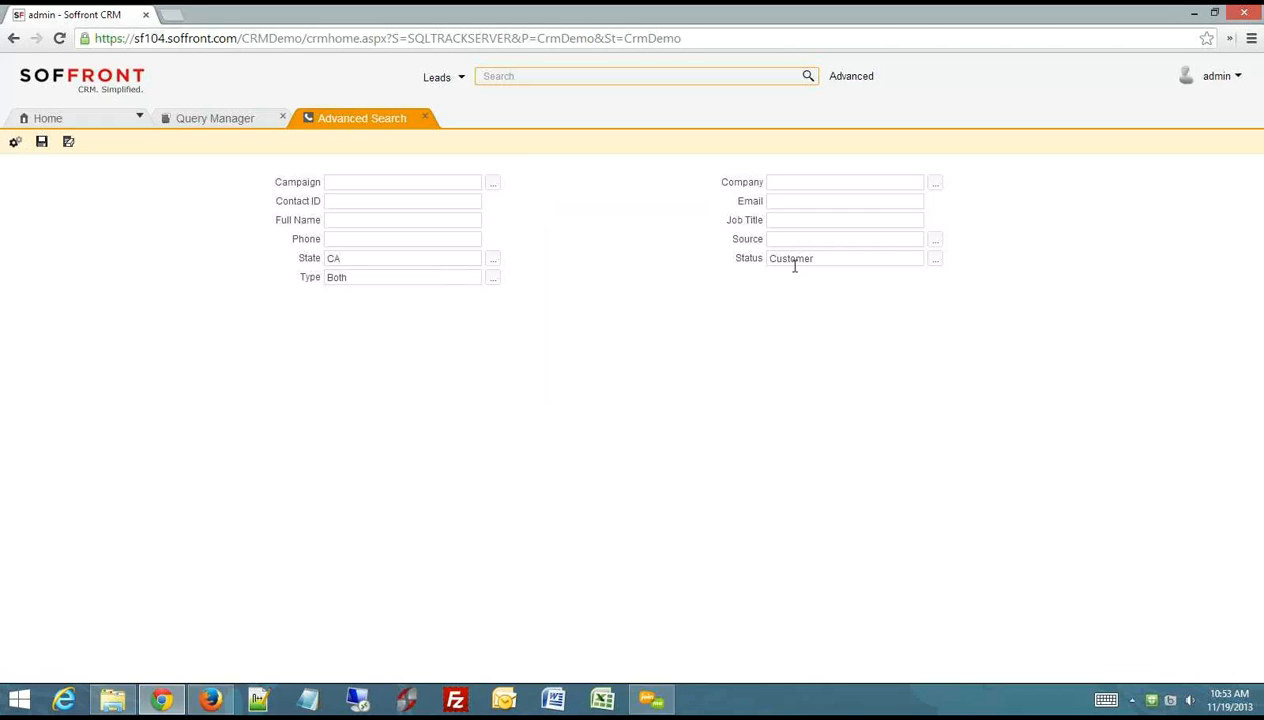
# - Run the advanced search with the State, Type and Status criteria and close its results
pyautogui.doubleClick(310, 257)
pyautogui.moveTo(316, 277); pyautogui.dragTo(297, 277)
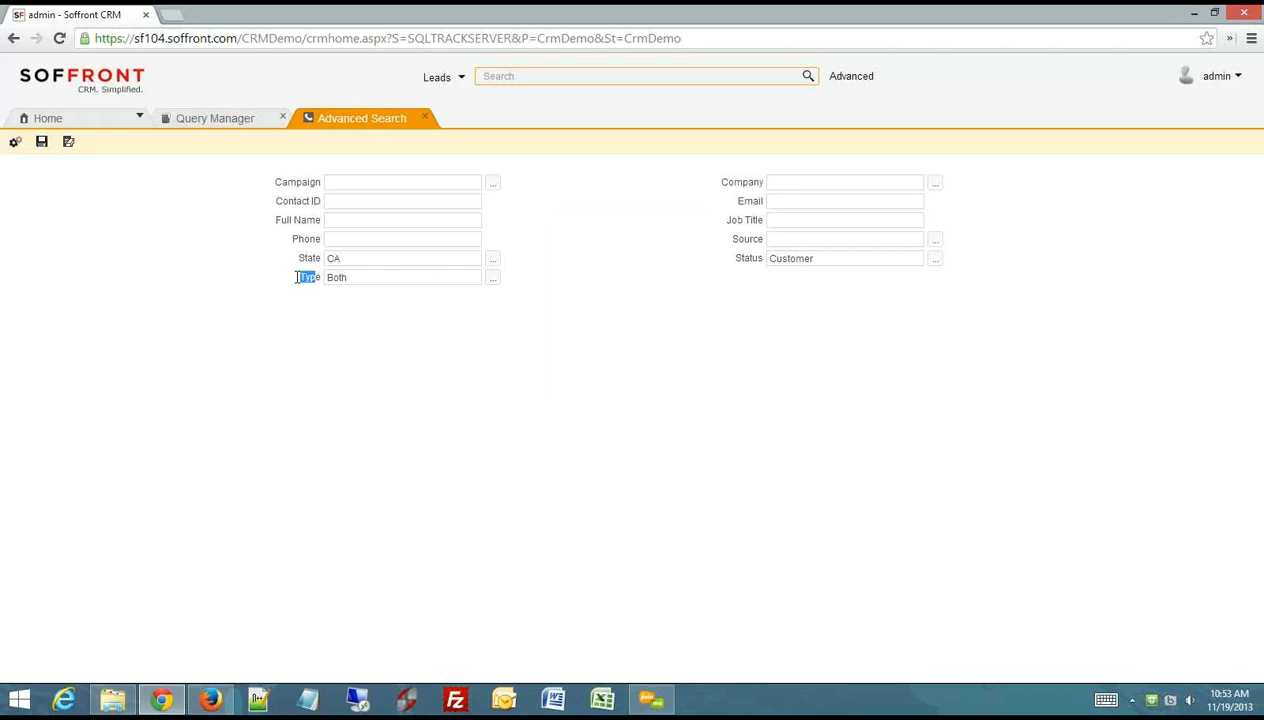
pyautogui.click(15, 141)
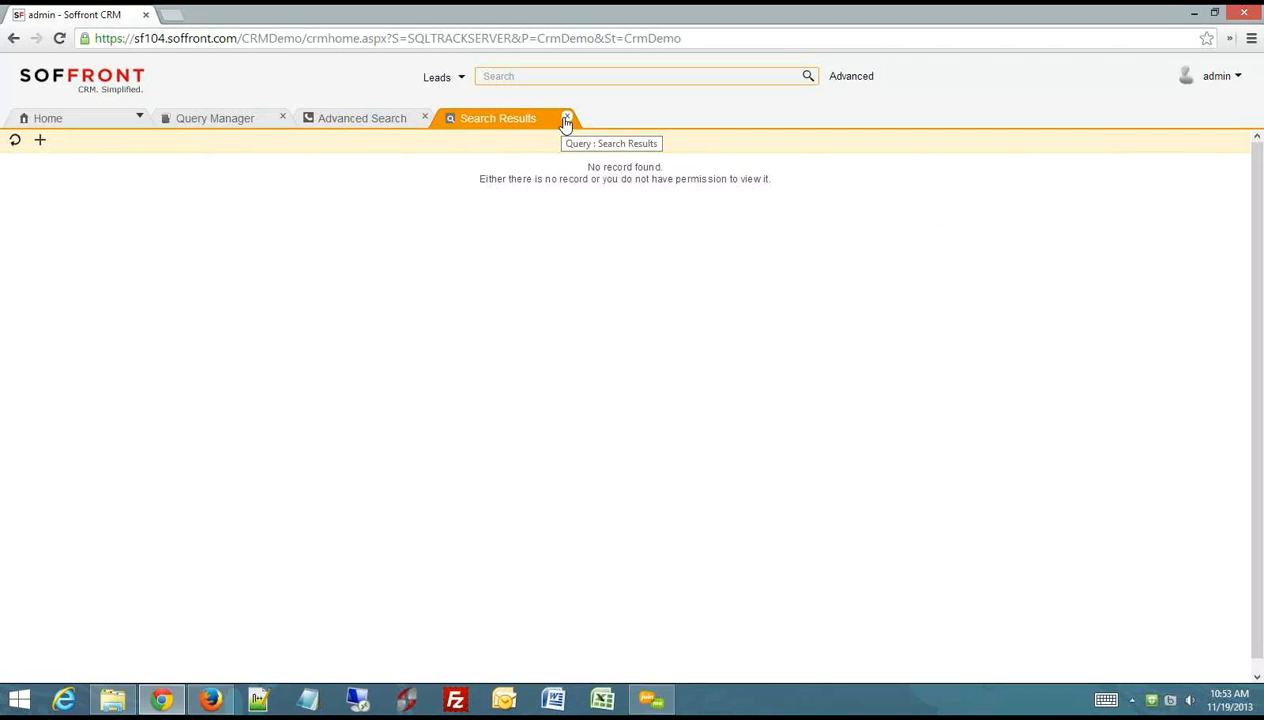
pyautogui.click(566, 118)
# - Clear the Type criterion, rerun the search, look through the matching contacts, and close the results
pyautogui.moveTo(367, 280); pyautogui.dragTo(323, 278)
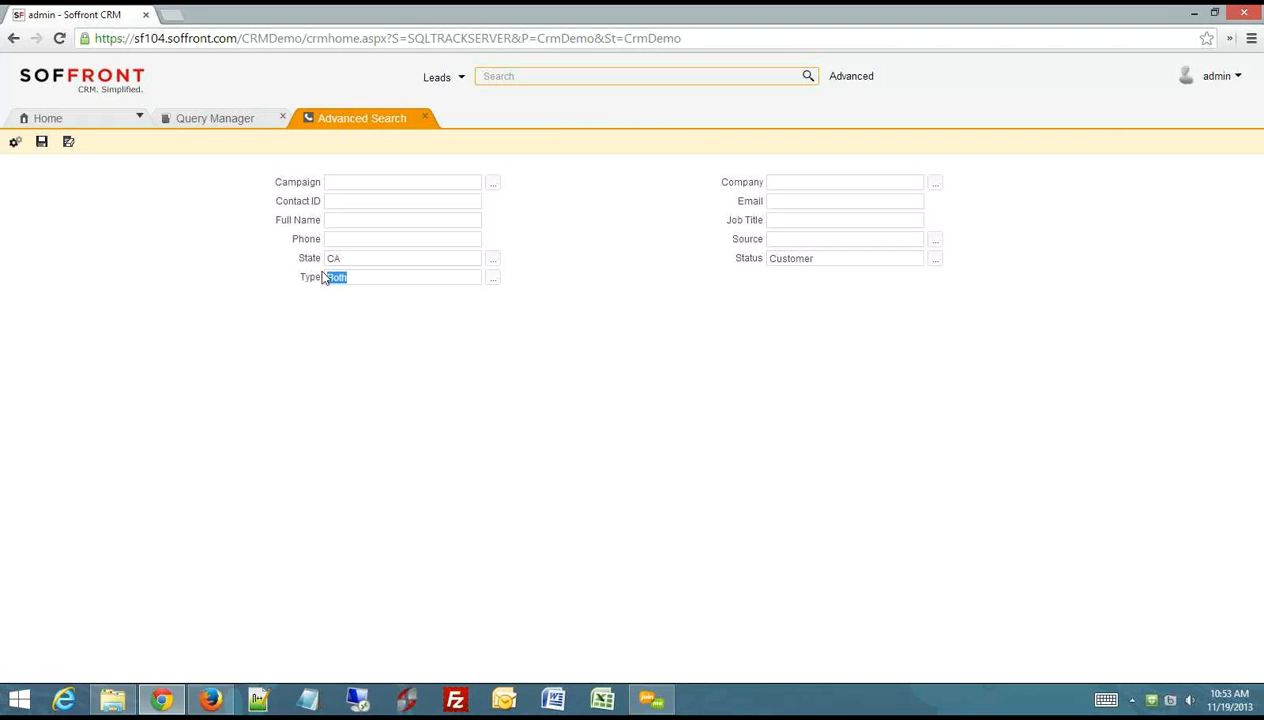
pyautogui.press('BackSpace')
pyautogui.click(14, 143)
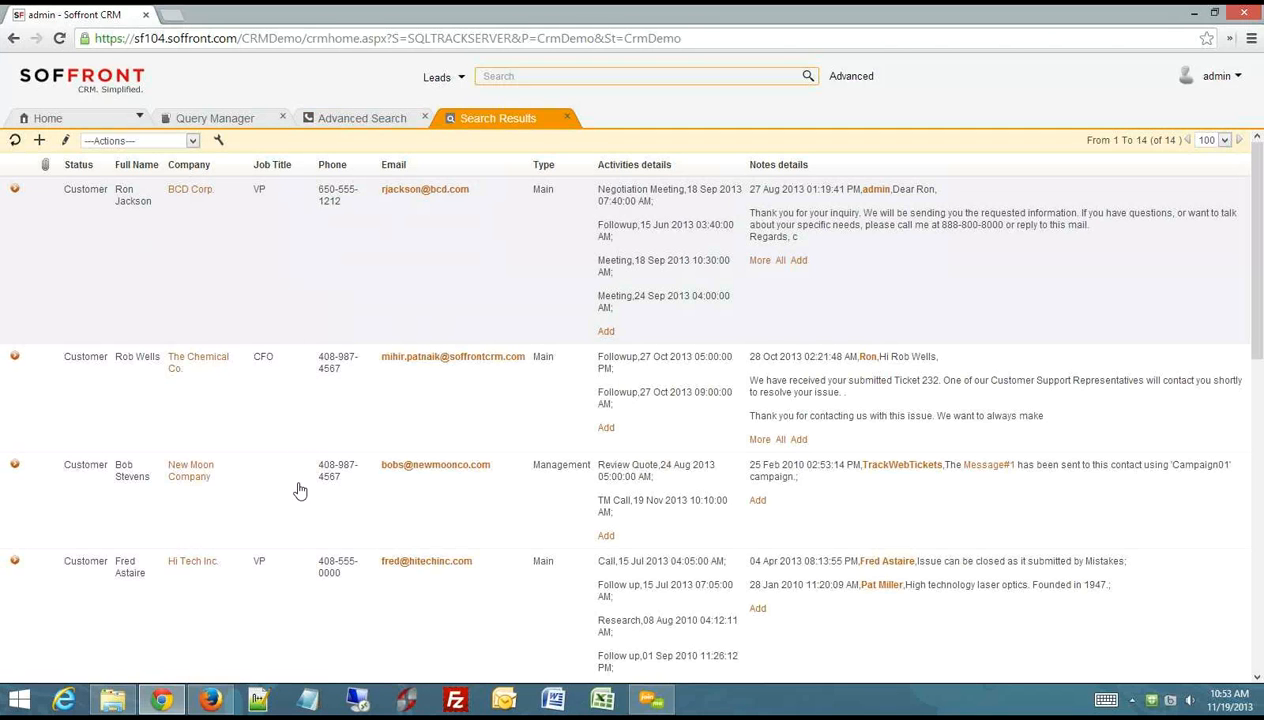
pyautogui.scroll(-5, 284, 615)
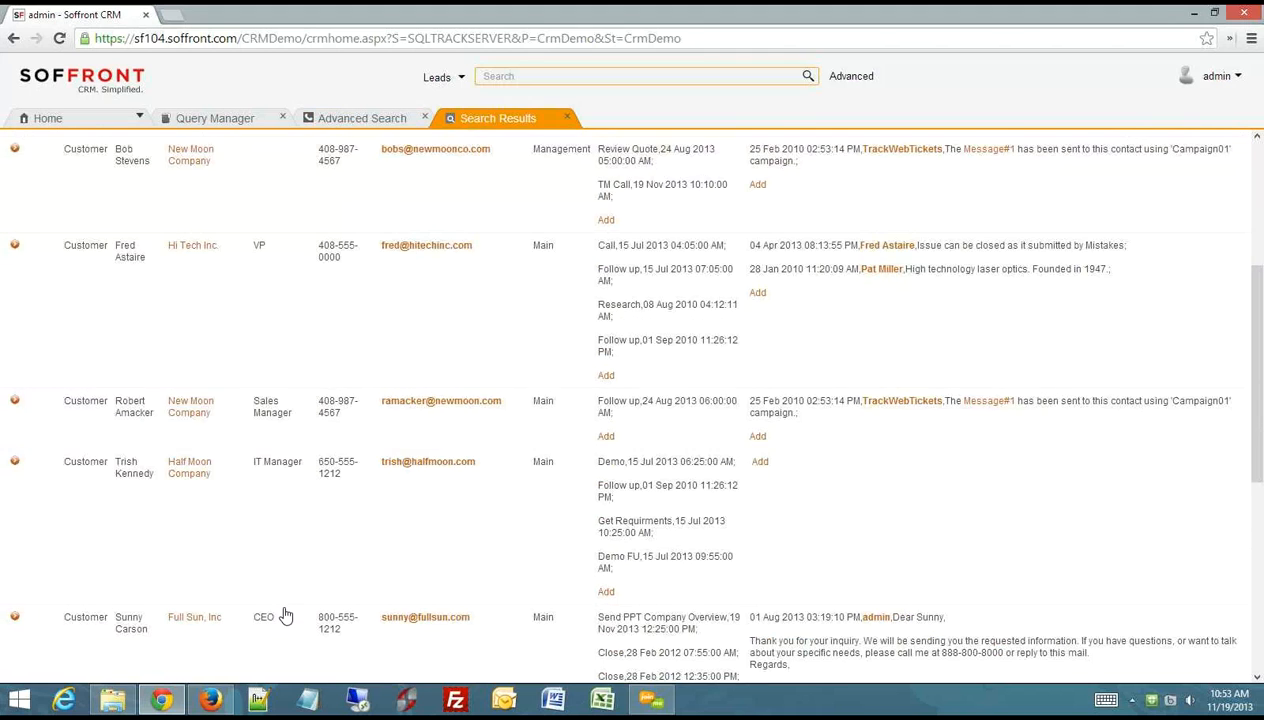
pyautogui.scroll(5, 284, 610)
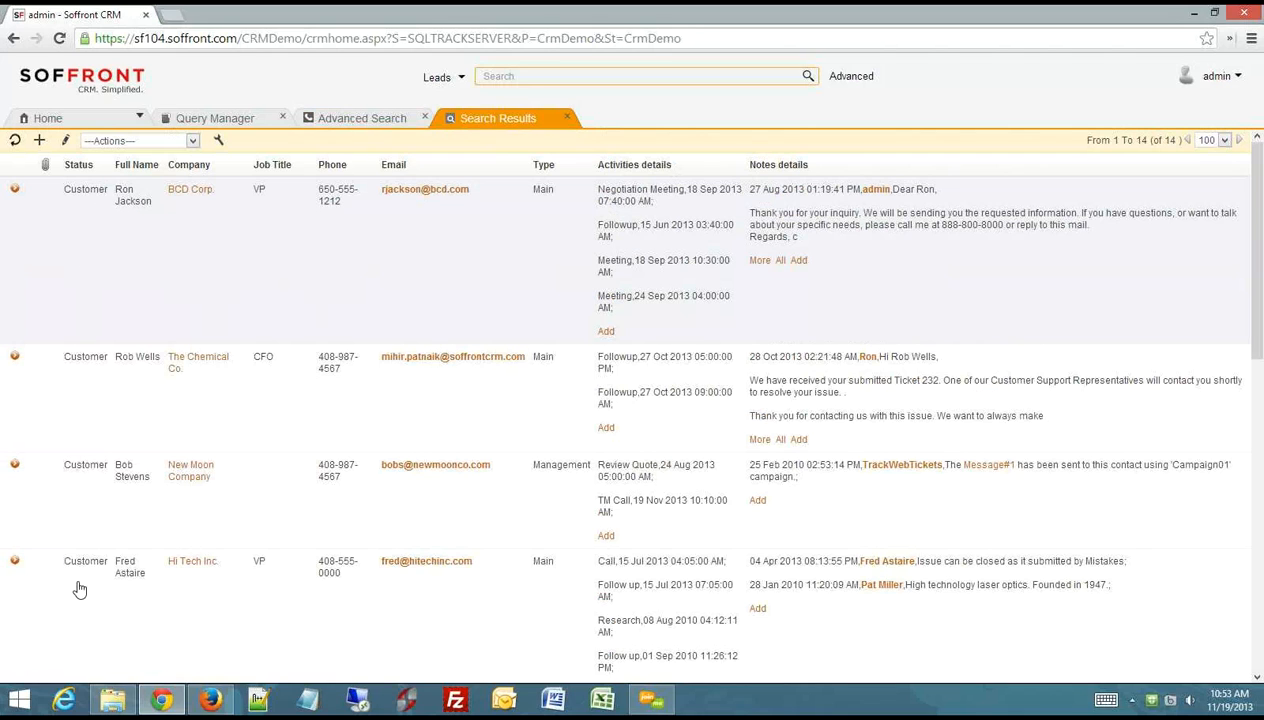
pyautogui.click(567, 118)
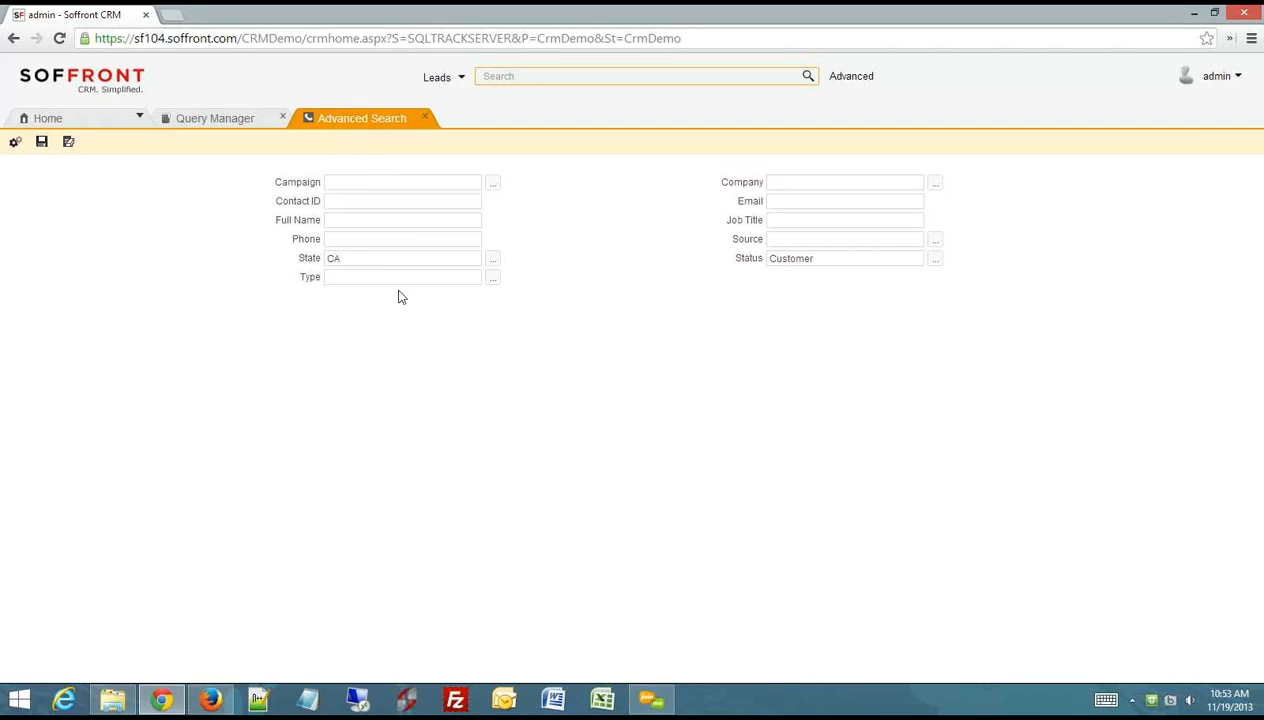
# - Set the Type criterion to Main, run the search to check the matching contacts, and close the results
pyautogui.click(492, 279)
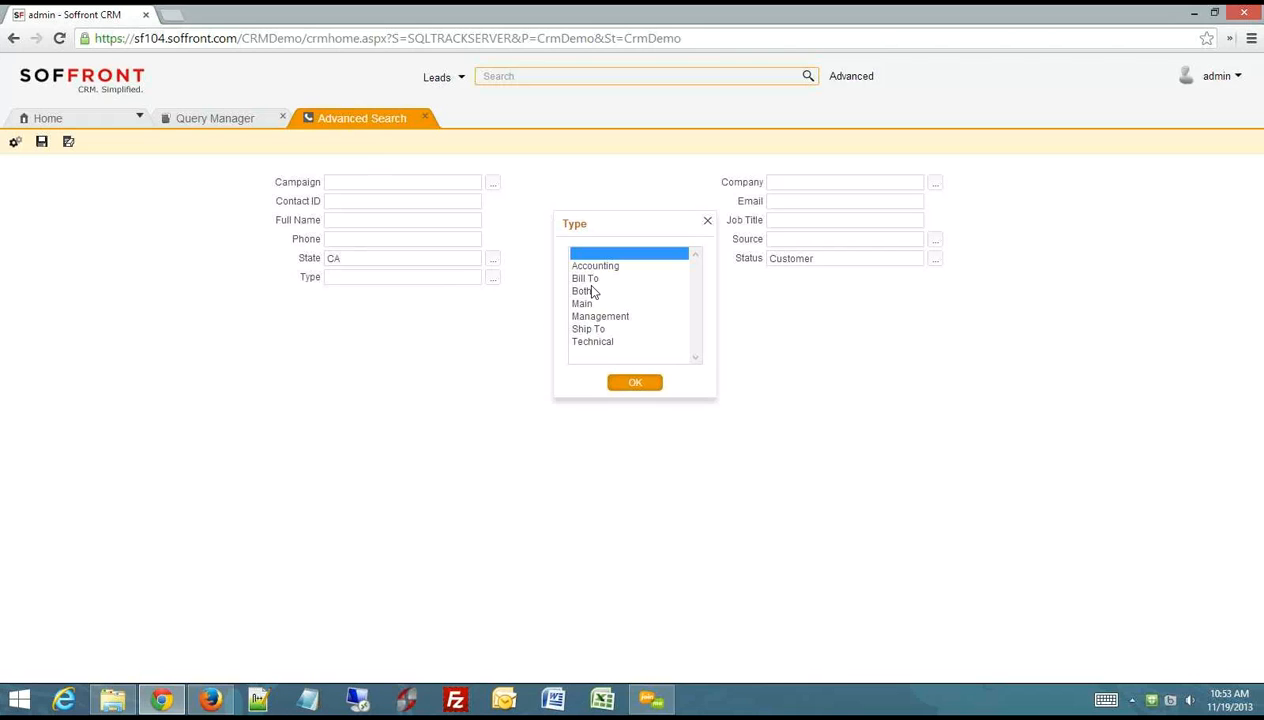
pyautogui.click(584, 304)
pyautogui.click(627, 385)
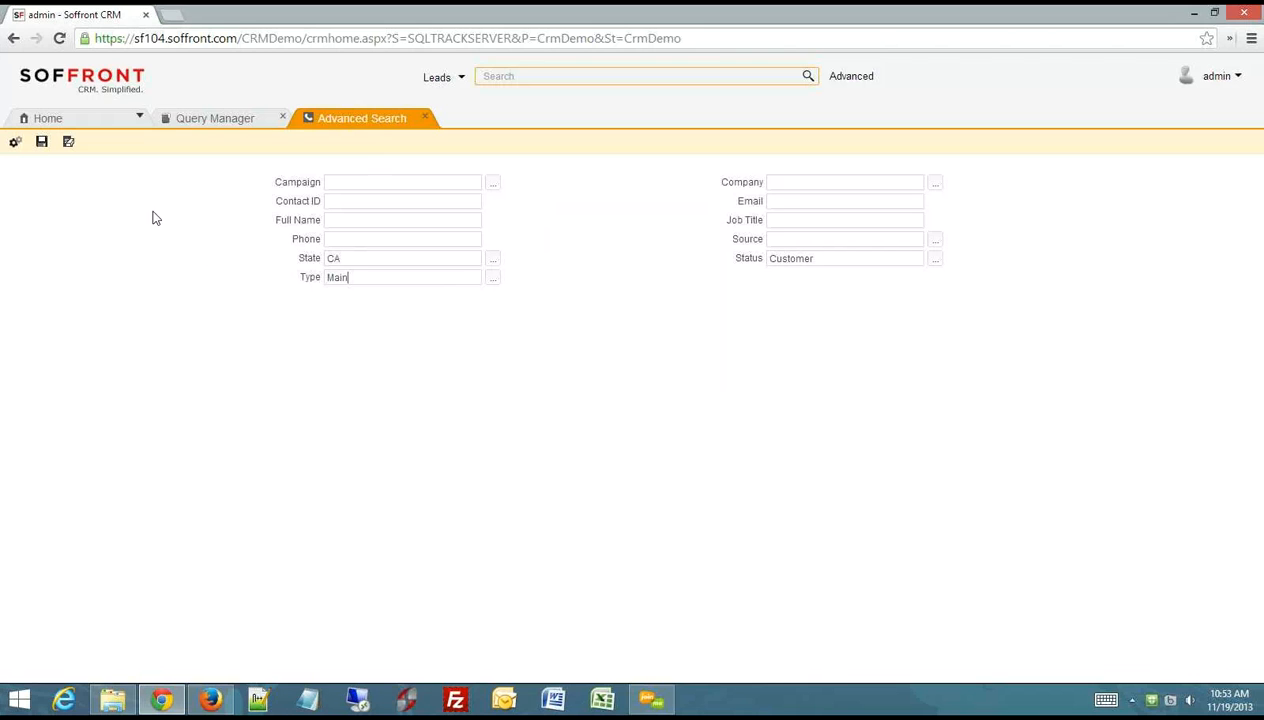
pyautogui.click(12, 144)
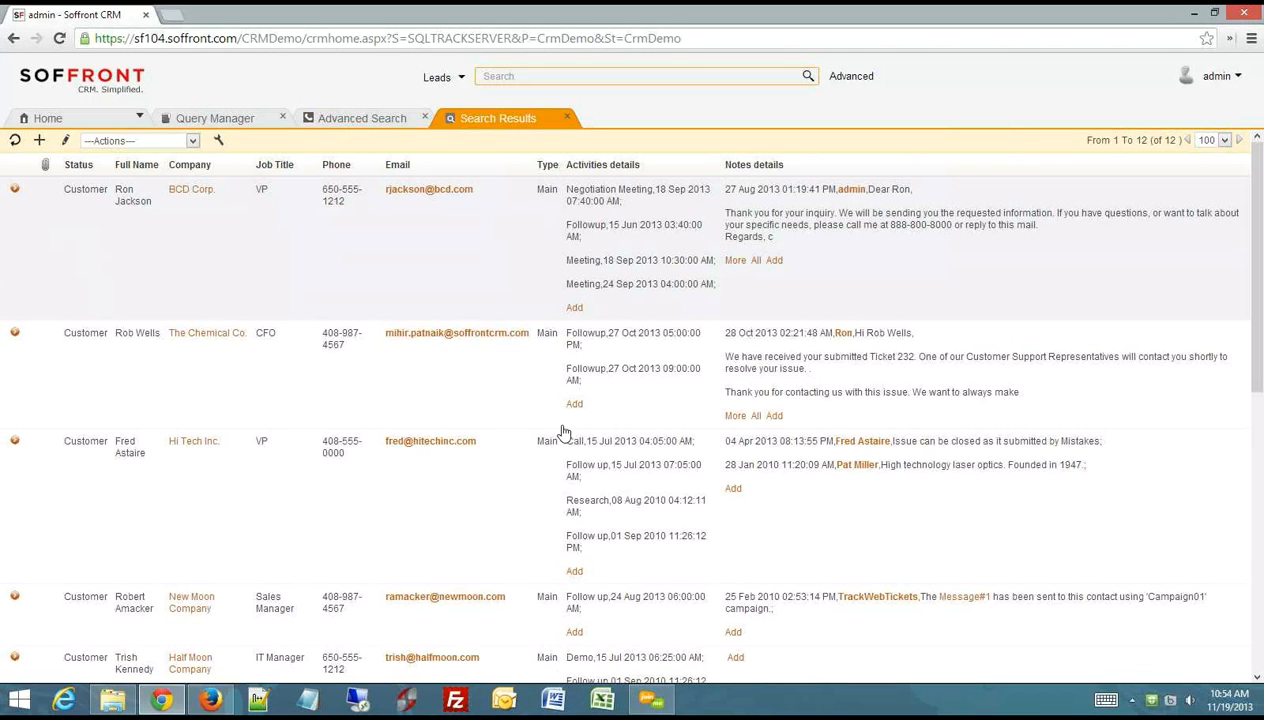
pyautogui.click(567, 119)
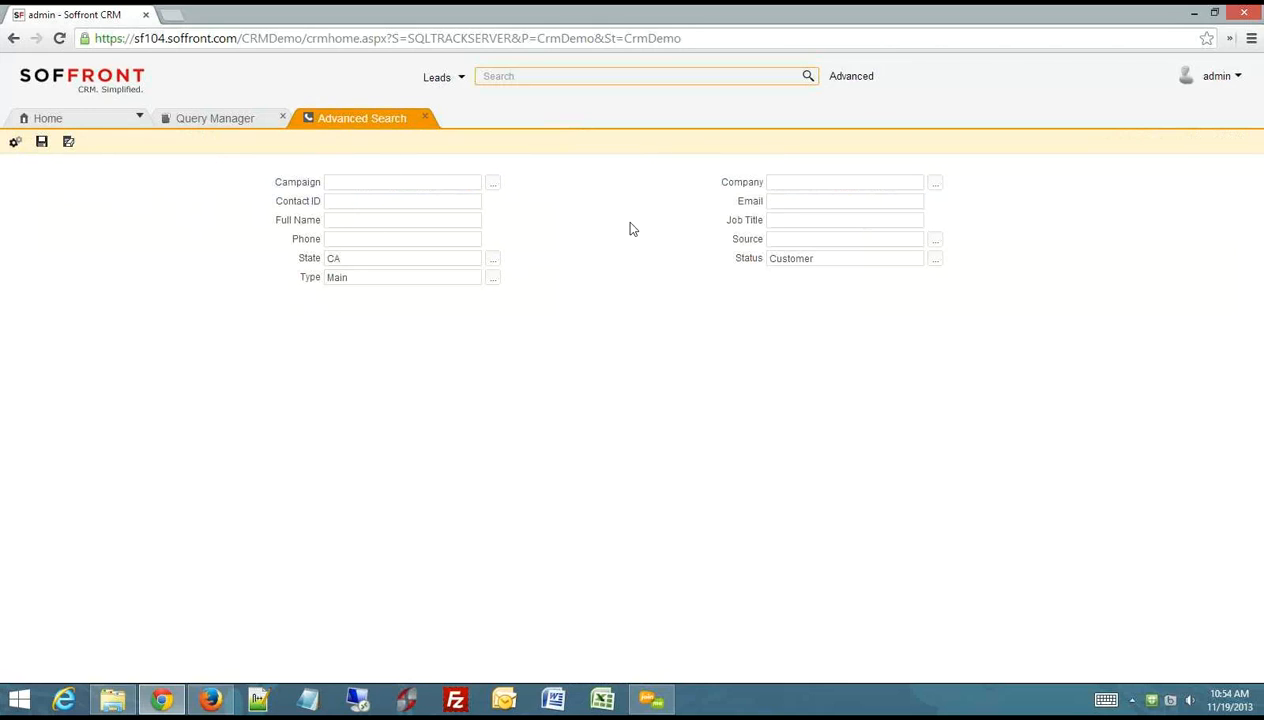
# - Start saving the search as Advanced Search Eg and open the selection of its view fields
pyautogui.click(41, 144)
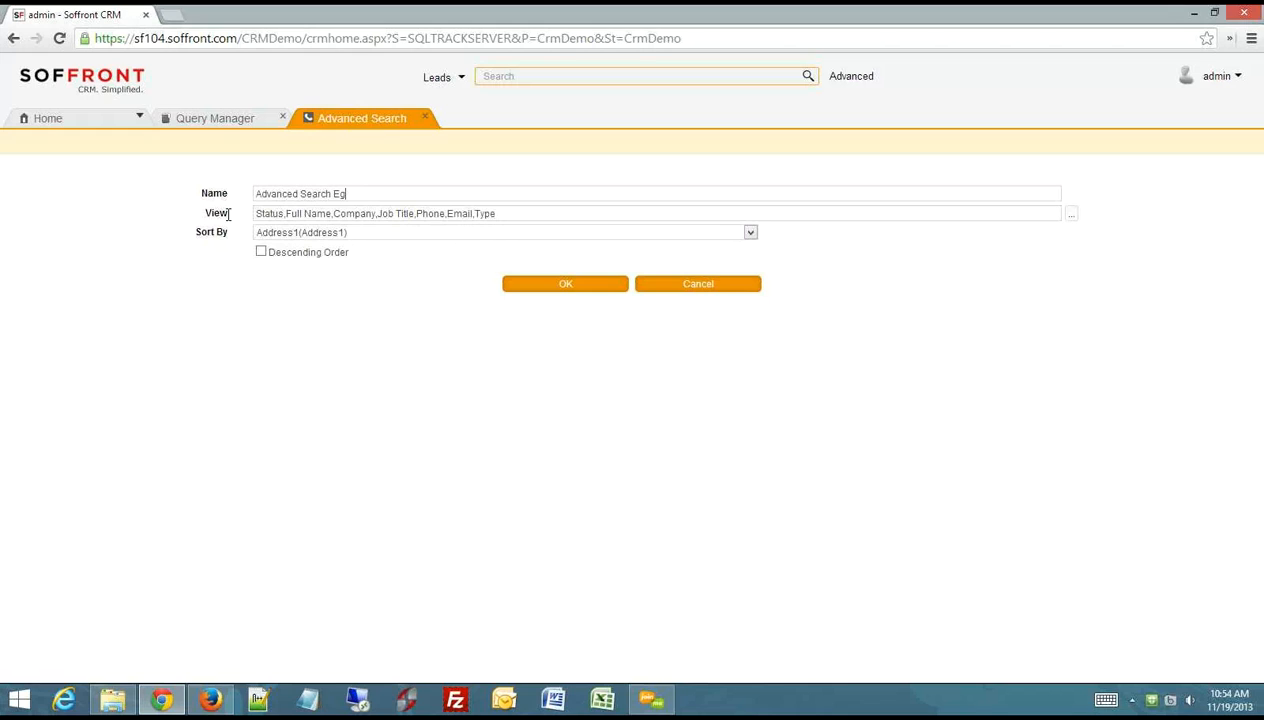
pyautogui.moveTo(228, 214); pyautogui.dragTo(207, 215)
pyautogui.click(1071, 216)
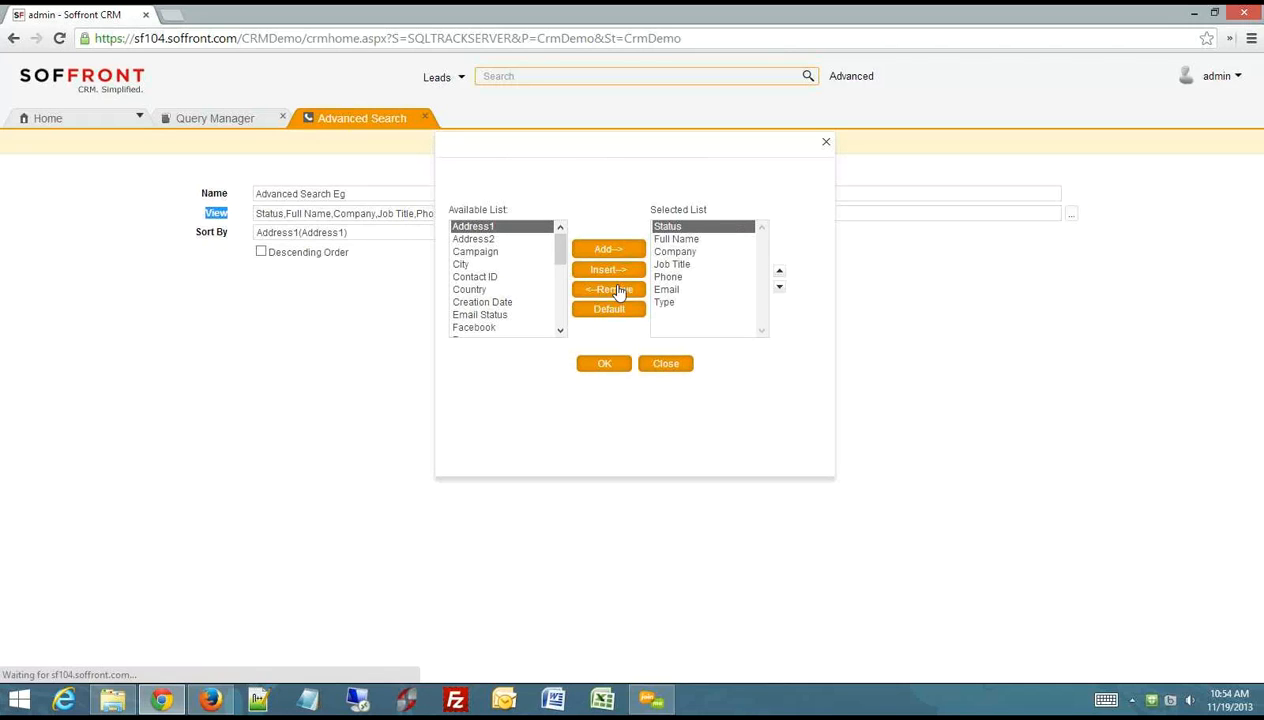
# - Look through the selected view fields from Status to Type, and close the selection without changing it
pyautogui.click(680, 227)
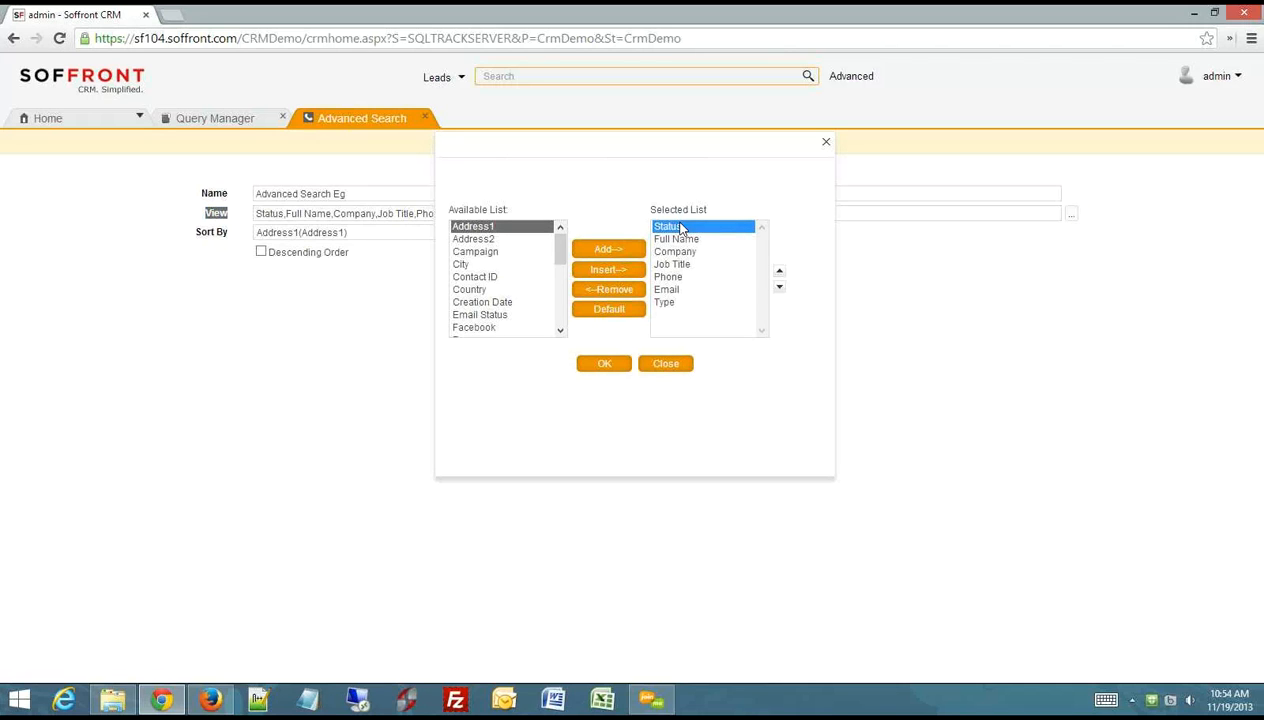
pyautogui.click(690, 240)
pyautogui.click(686, 254)
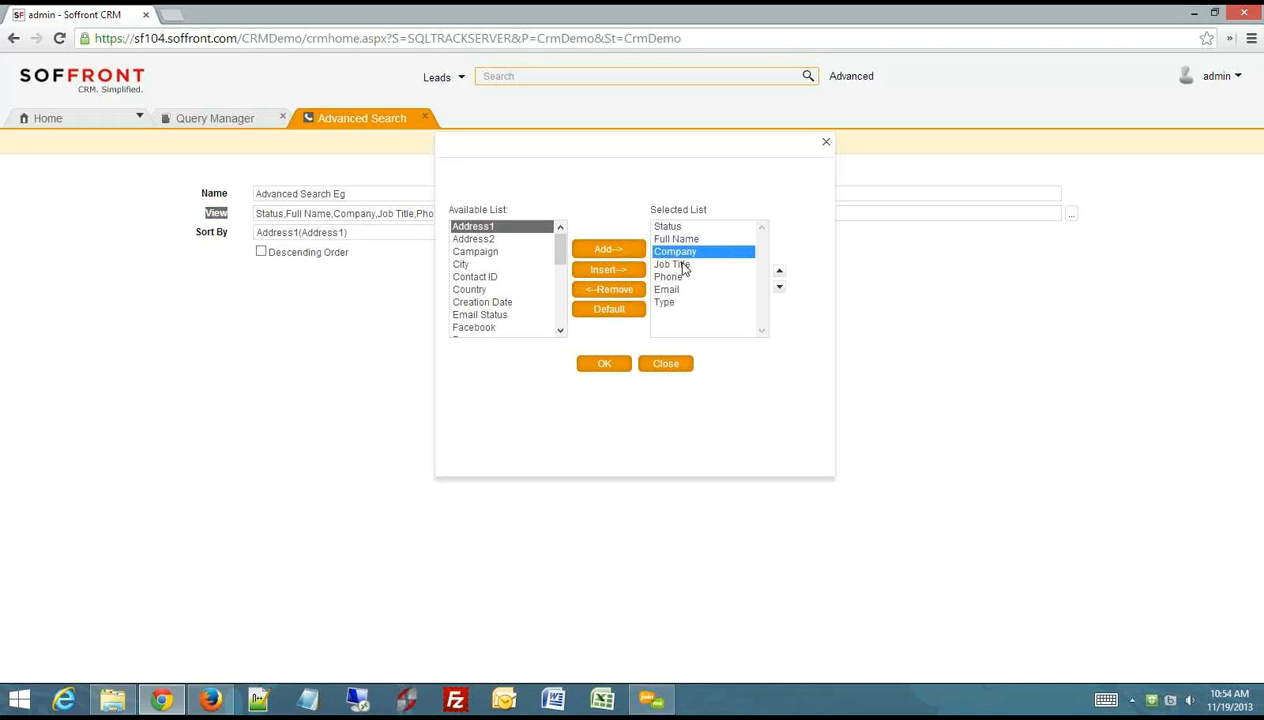
pyautogui.click(674, 264)
pyautogui.click(667, 277)
pyautogui.click(662, 289)
pyautogui.click(670, 302)
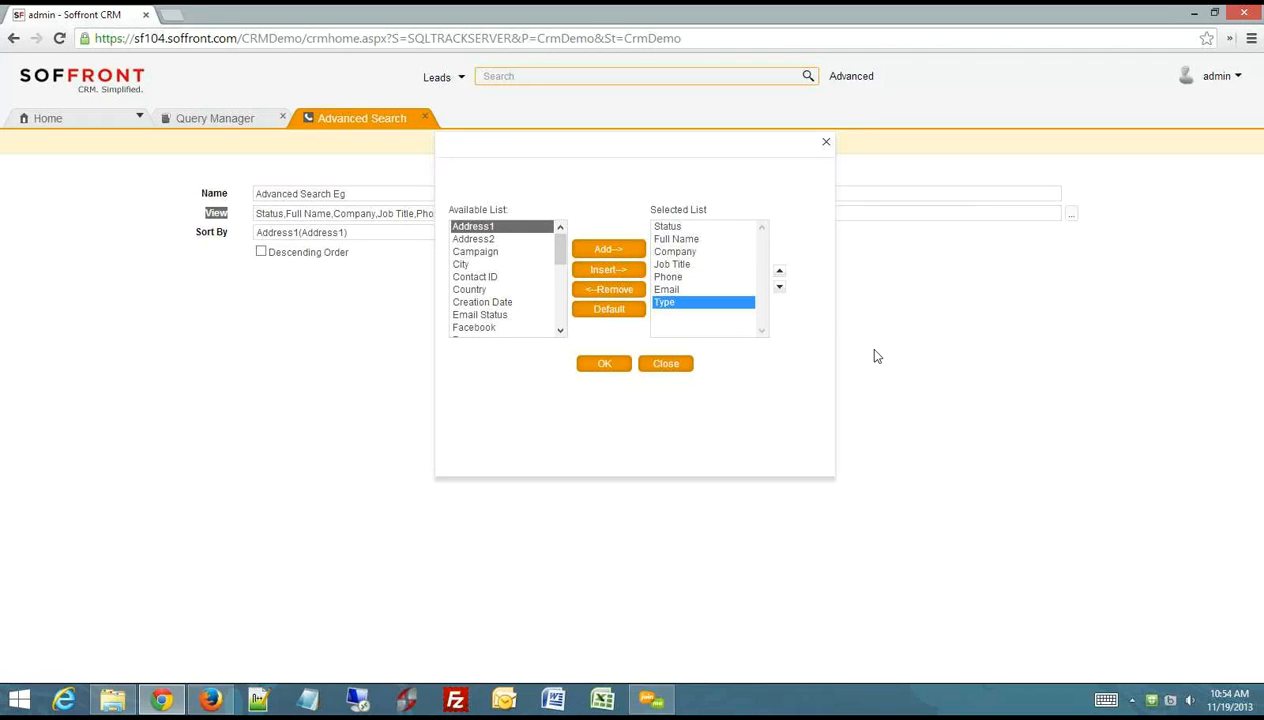
pyautogui.click(666, 365)
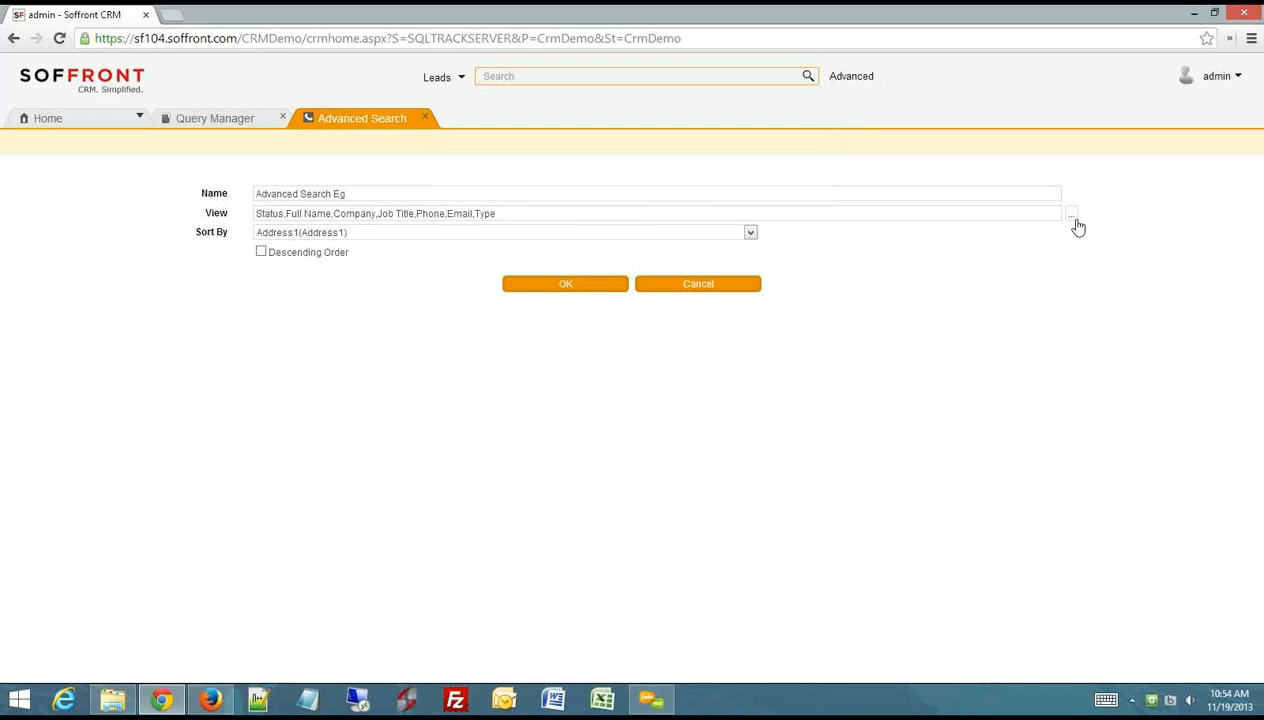
# - Sort the query by Contact(Contact ID) in descending order and save it
pyautogui.click(750, 233)
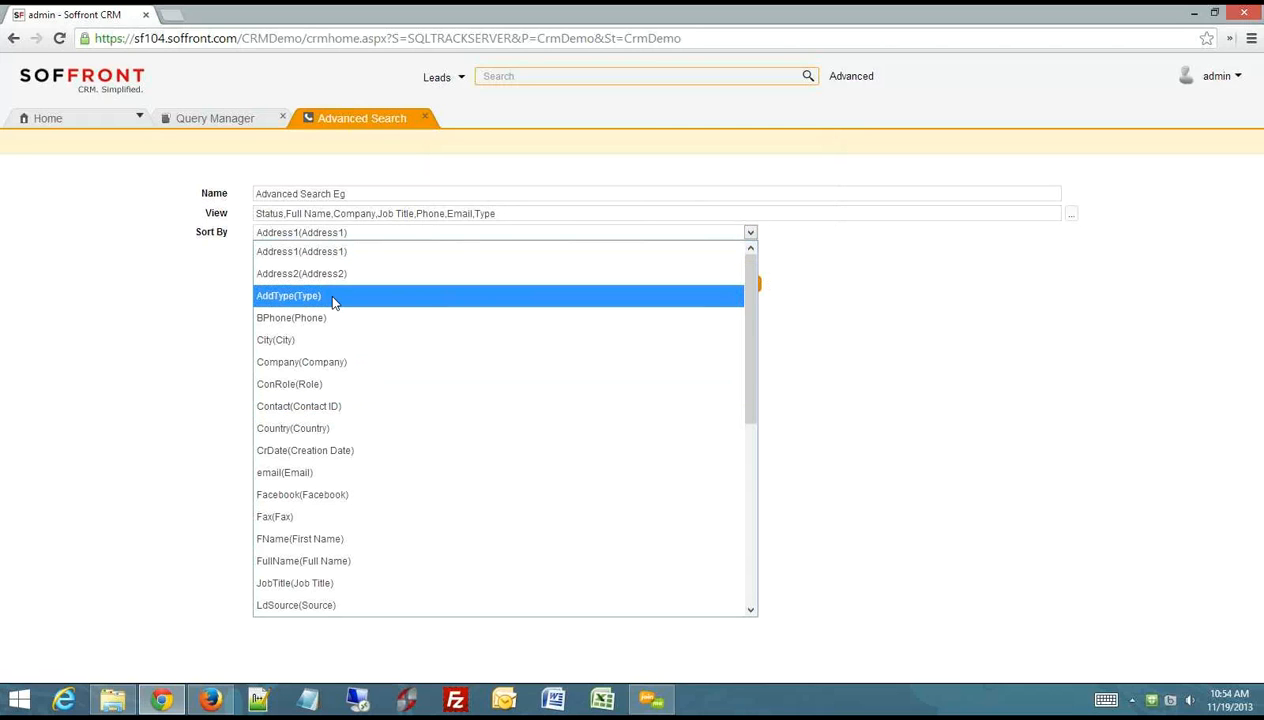
pyautogui.moveTo(754, 333); pyautogui.dragTo(739, 518)
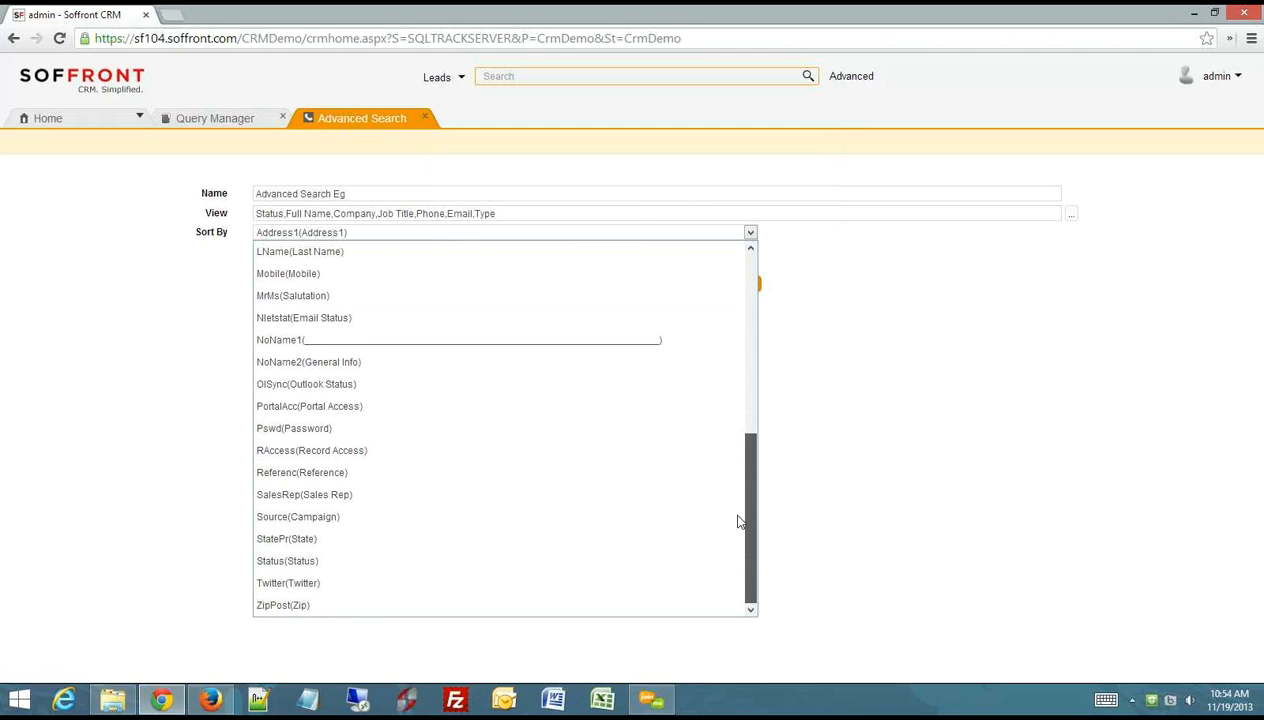
pyautogui.moveTo(737, 516); pyautogui.dragTo(756, 377)
pyautogui.moveTo(762, 354); pyautogui.dragTo(770, 313)
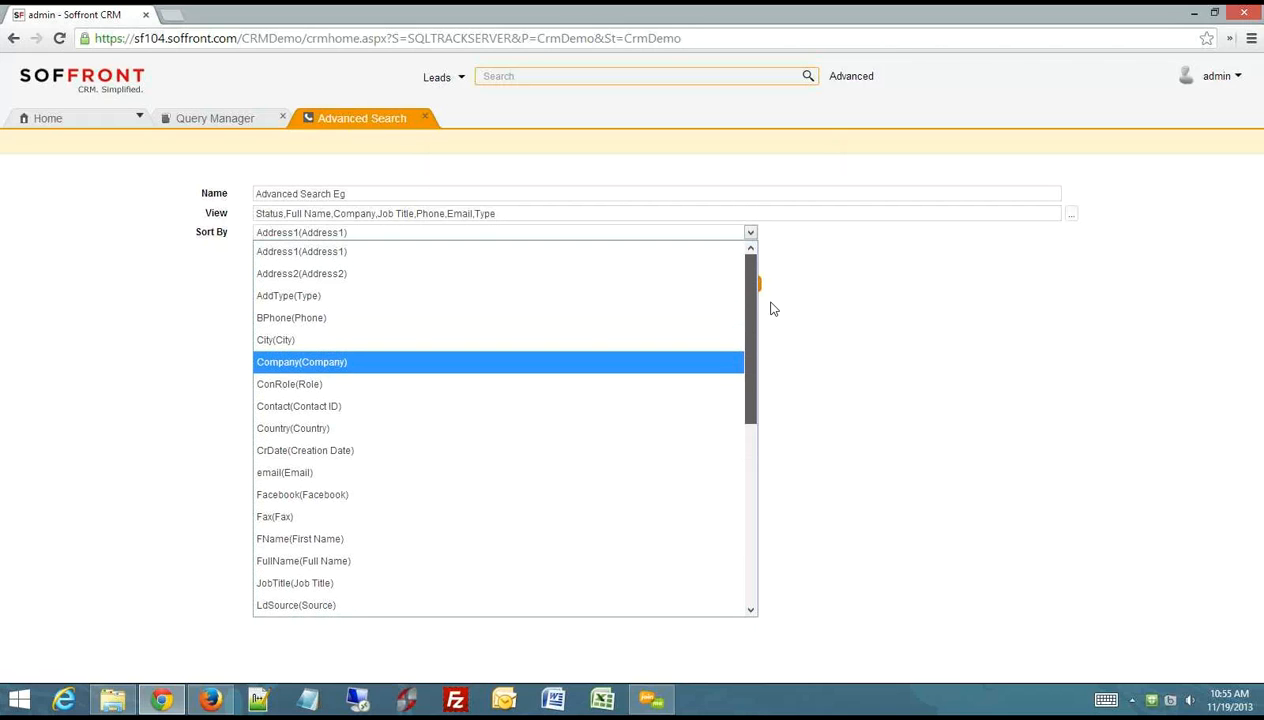
pyautogui.click(332, 410)
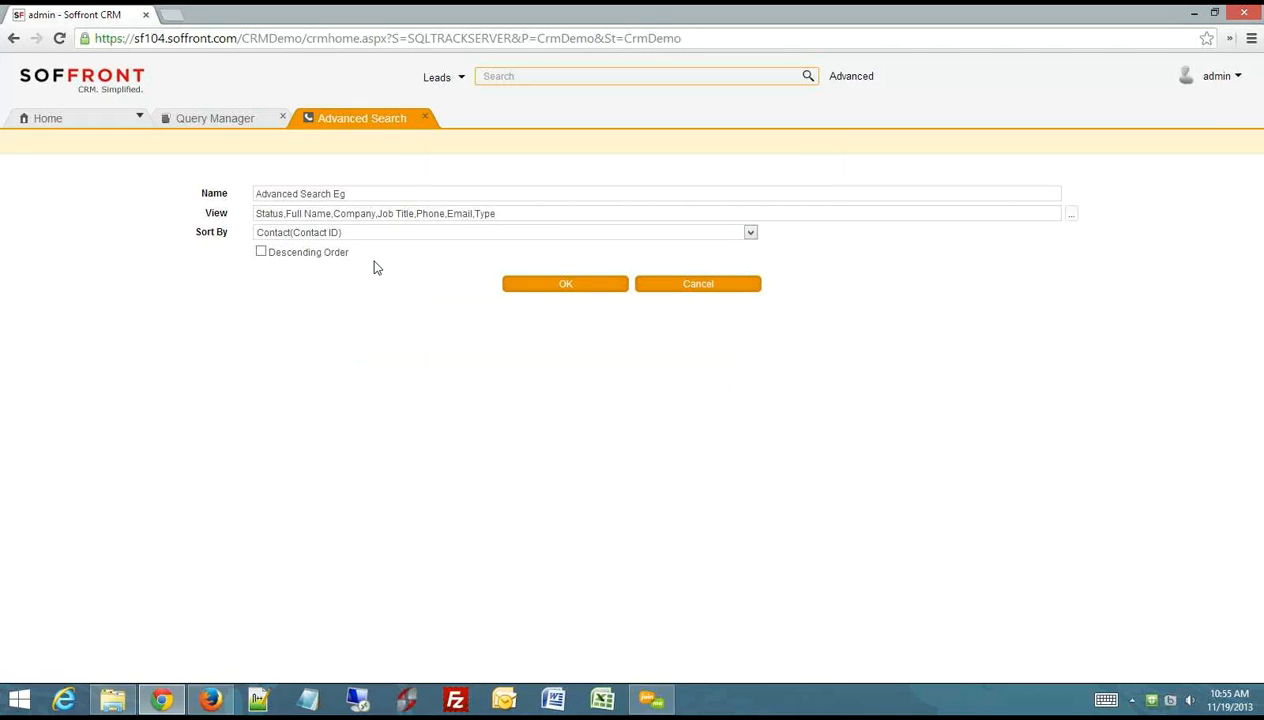
pyautogui.click(261, 252)
pyautogui.click(565, 286)
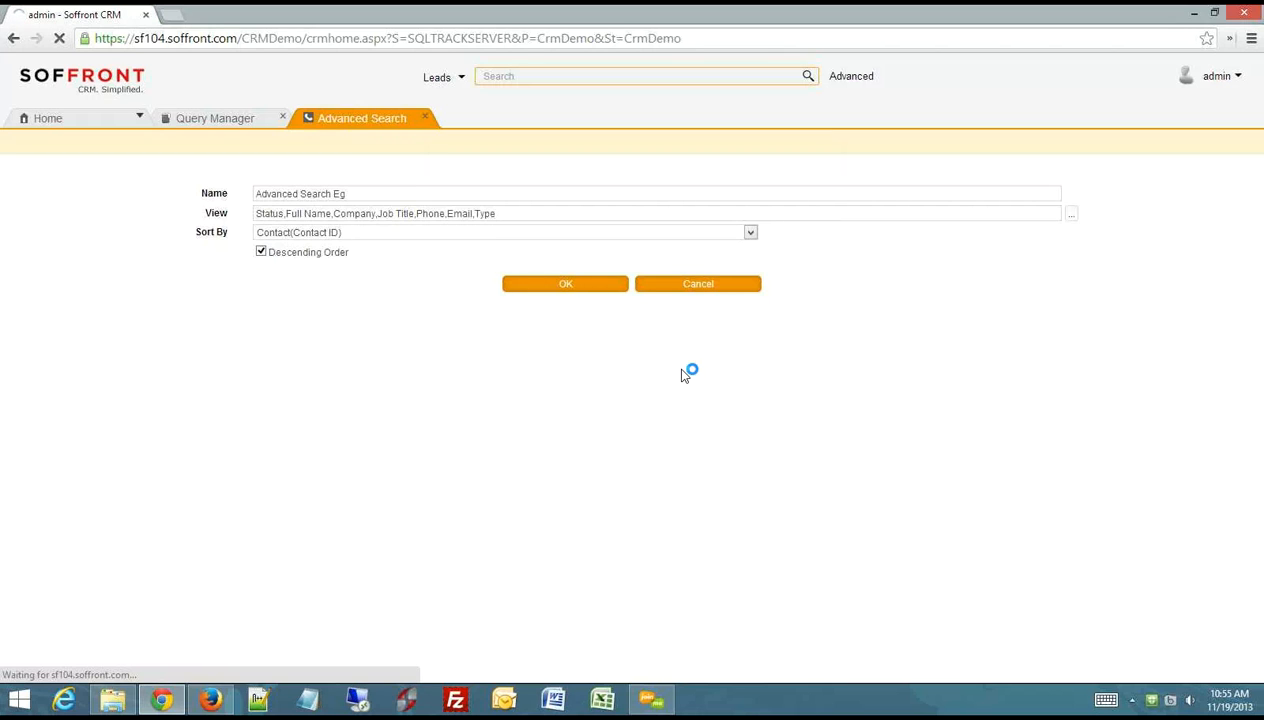
pyautogui.click(728, 136)
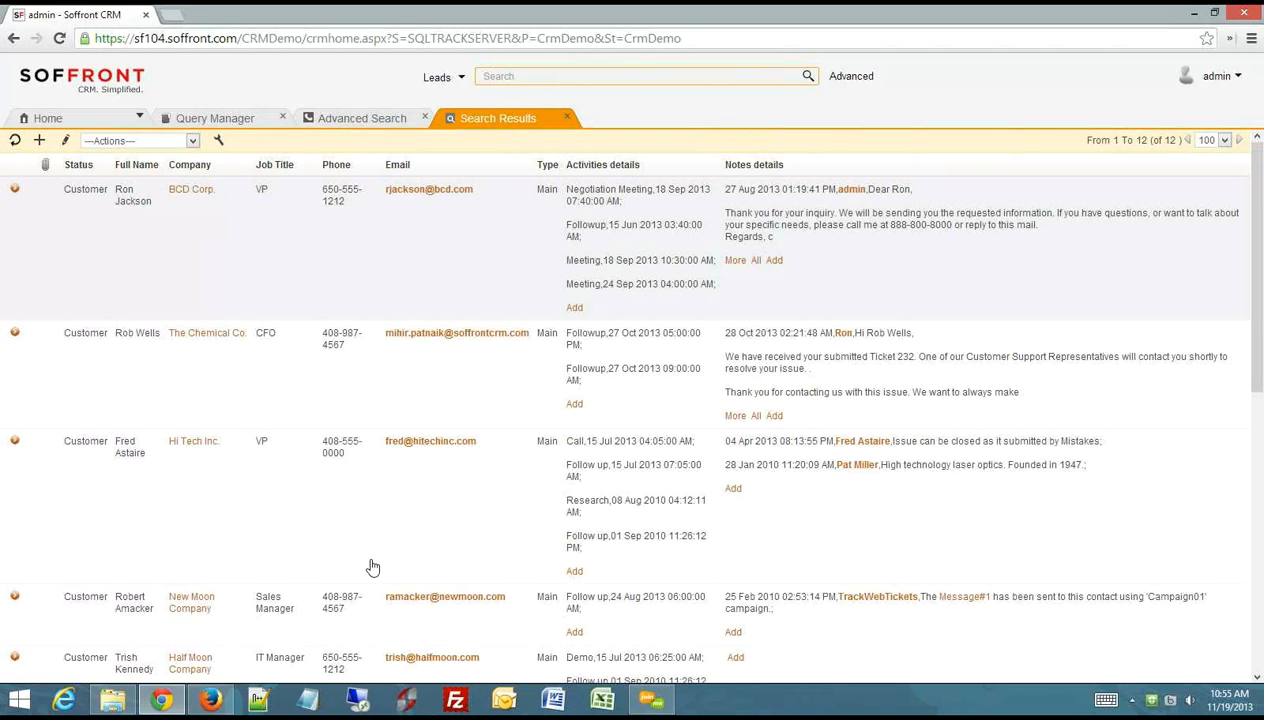
# - Close the search results and the advanced search form to return to the Query Manager
pyautogui.click(566, 118)
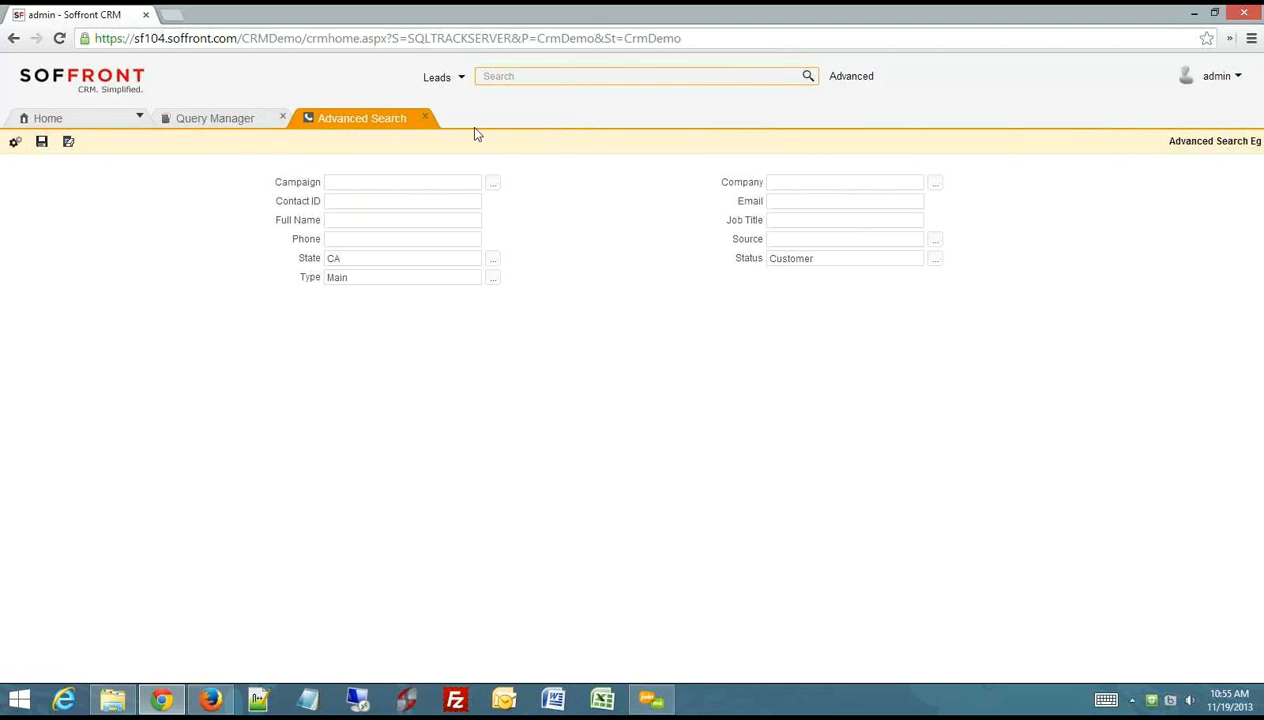
pyautogui.click(425, 117)
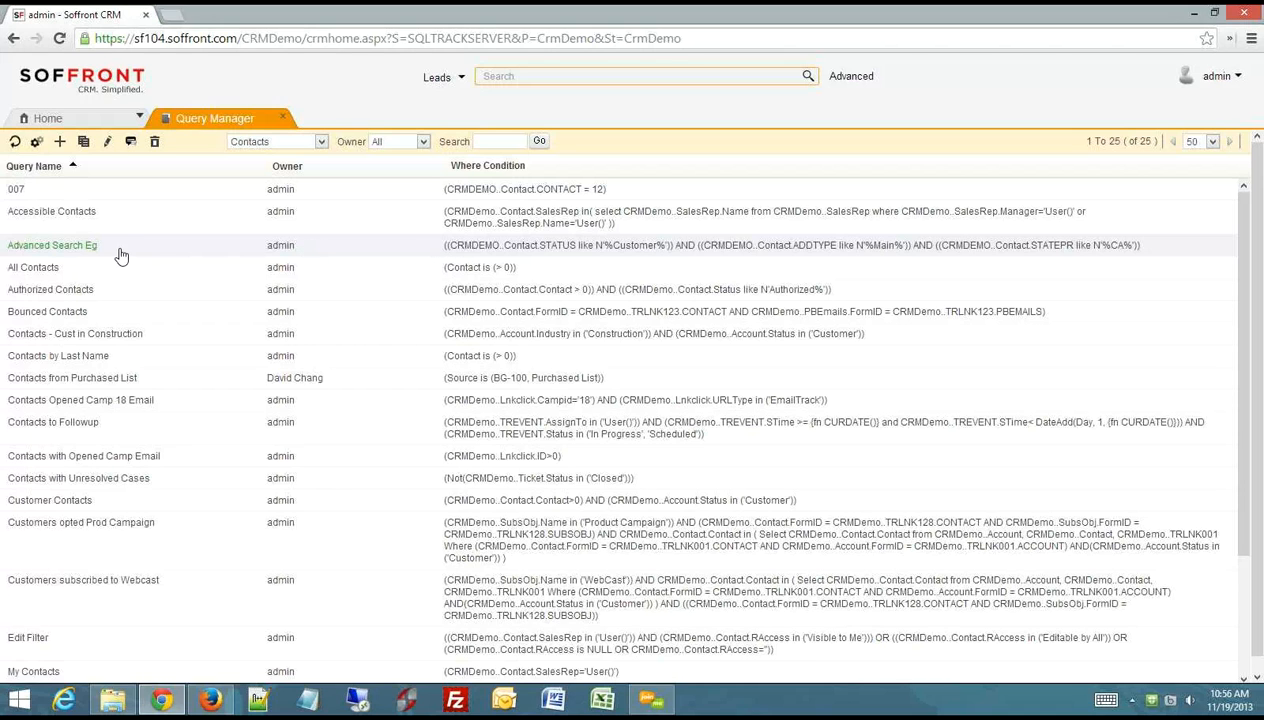
# - Open the Advanced Search Eg query for editing, check its State and Type criteria, and close it
pyautogui.click(107, 141)
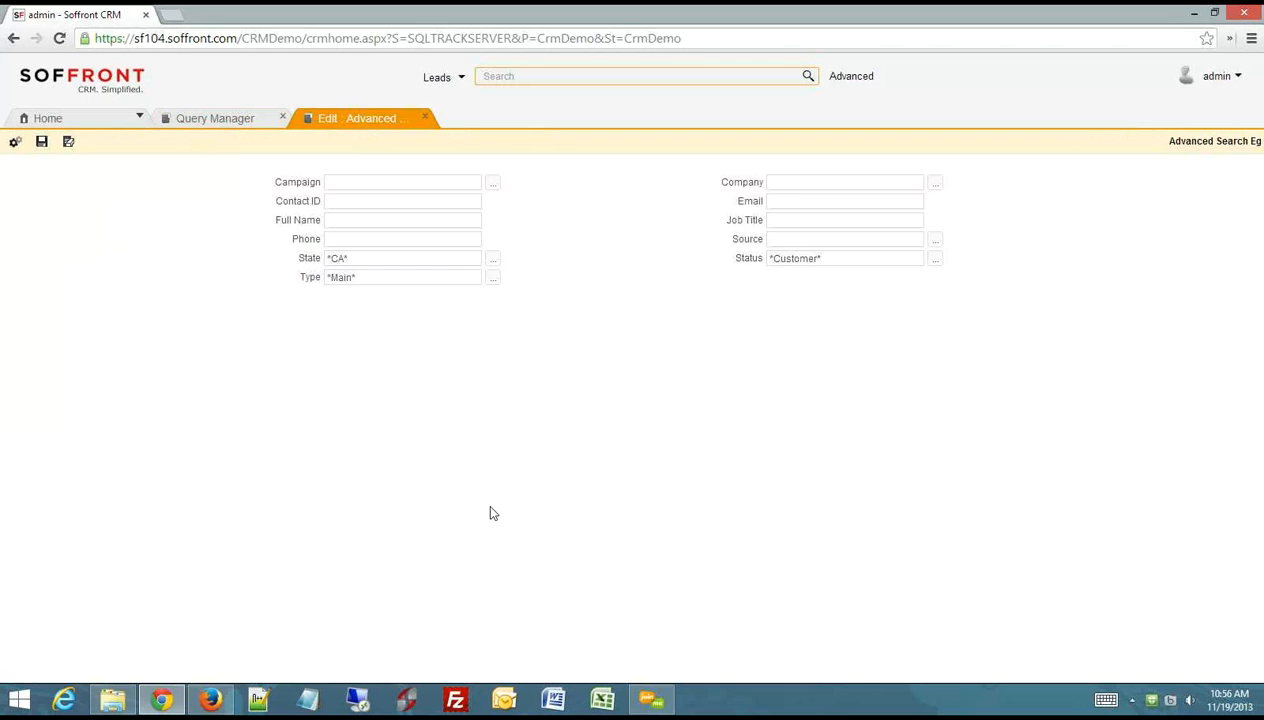
pyautogui.click(356, 258)
pyautogui.moveTo(330, 257); pyautogui.dragTo(284, 278)
pyautogui.click(423, 119)
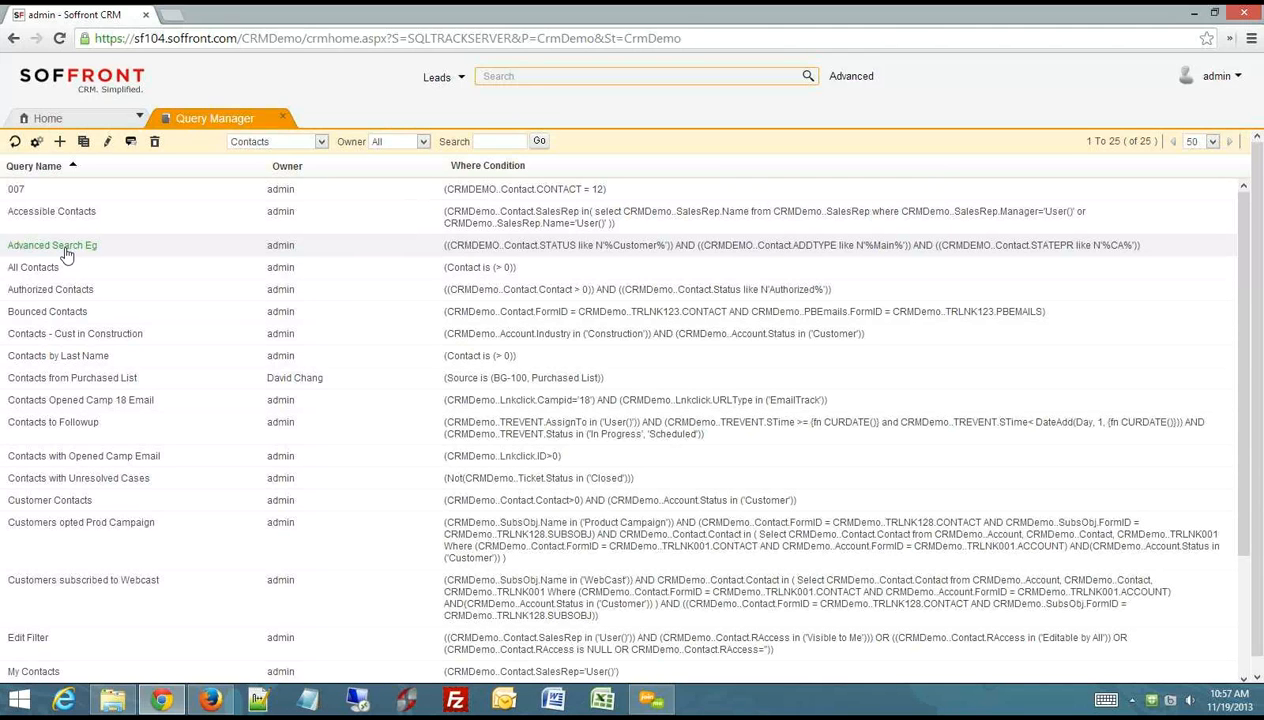
# - Create a new SQL query for contacts and name it Sql Query Eg
pyautogui.click(61, 144)
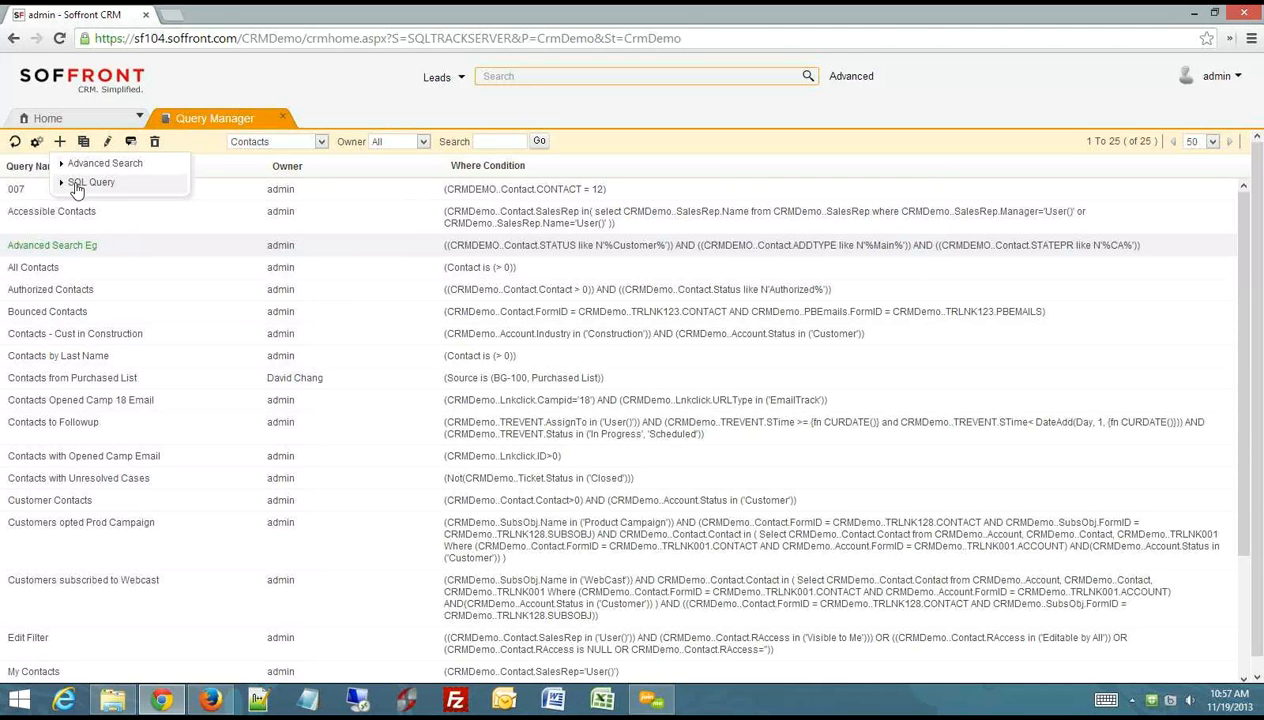
pyautogui.click(80, 183)
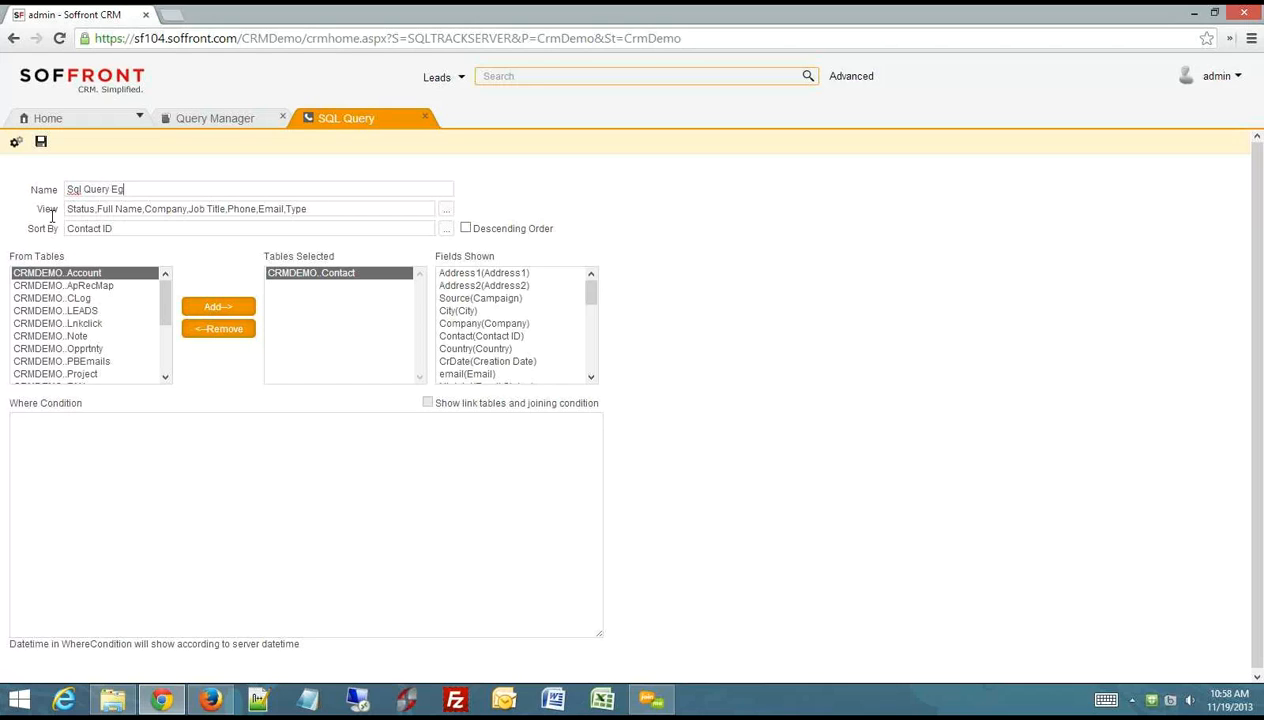
pyautogui.moveTo(38, 209); pyautogui.dragTo(60, 210)
pyautogui.click(202, 377)
# - Examine the query's From Tables and Tables Selected lists and compare them with the module chosen in the Query Manager
pyautogui.moveTo(65, 256); pyautogui.dragTo(9, 256)
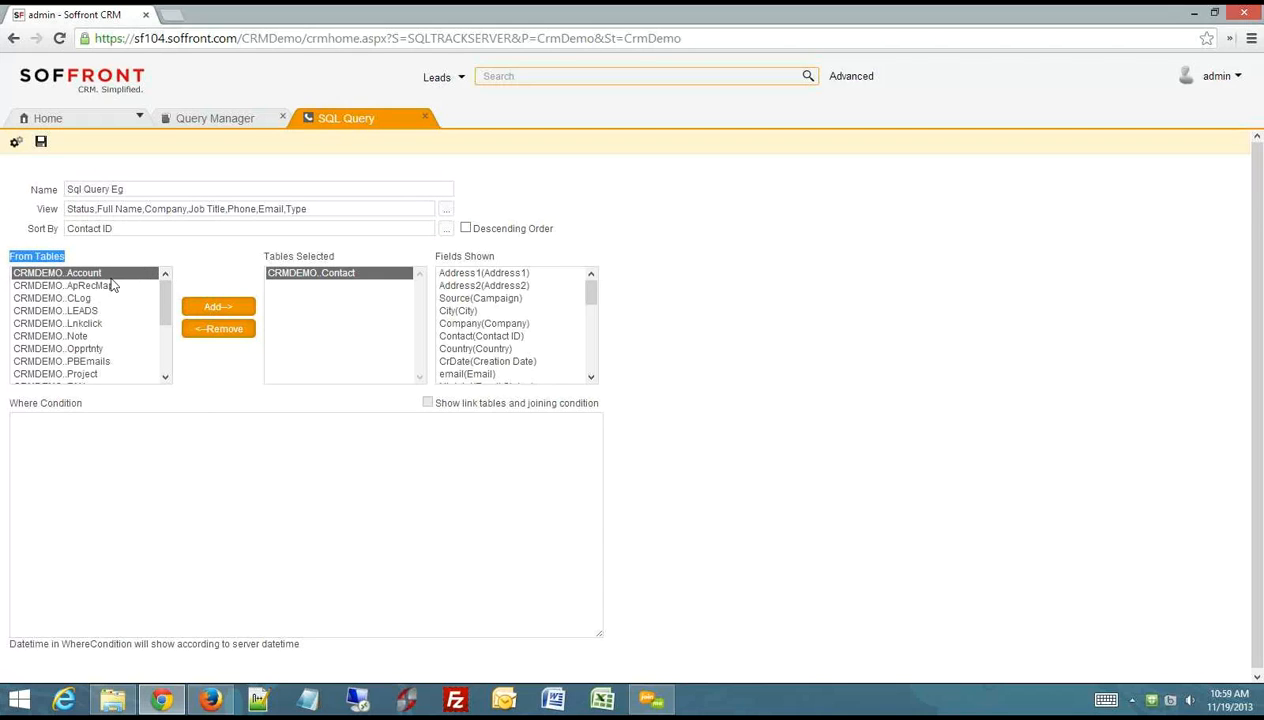
pyautogui.moveTo(160, 299)
pyautogui.mouseDown()
pyautogui.moveTo(160, 348)
pyautogui.moveTo(172, 293)
pyautogui.mouseUp()
pyautogui.click(228, 265)
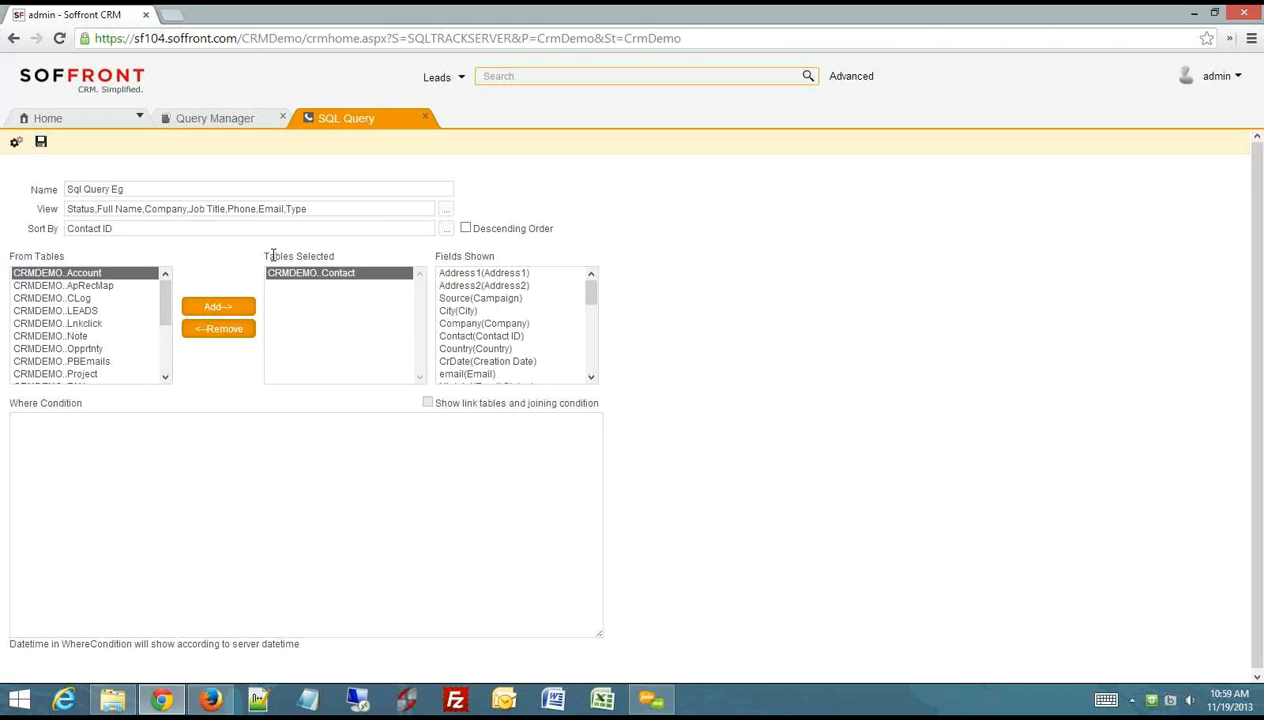
pyautogui.moveTo(266, 256); pyautogui.dragTo(337, 256)
pyautogui.click(362, 260)
pyautogui.click(234, 122)
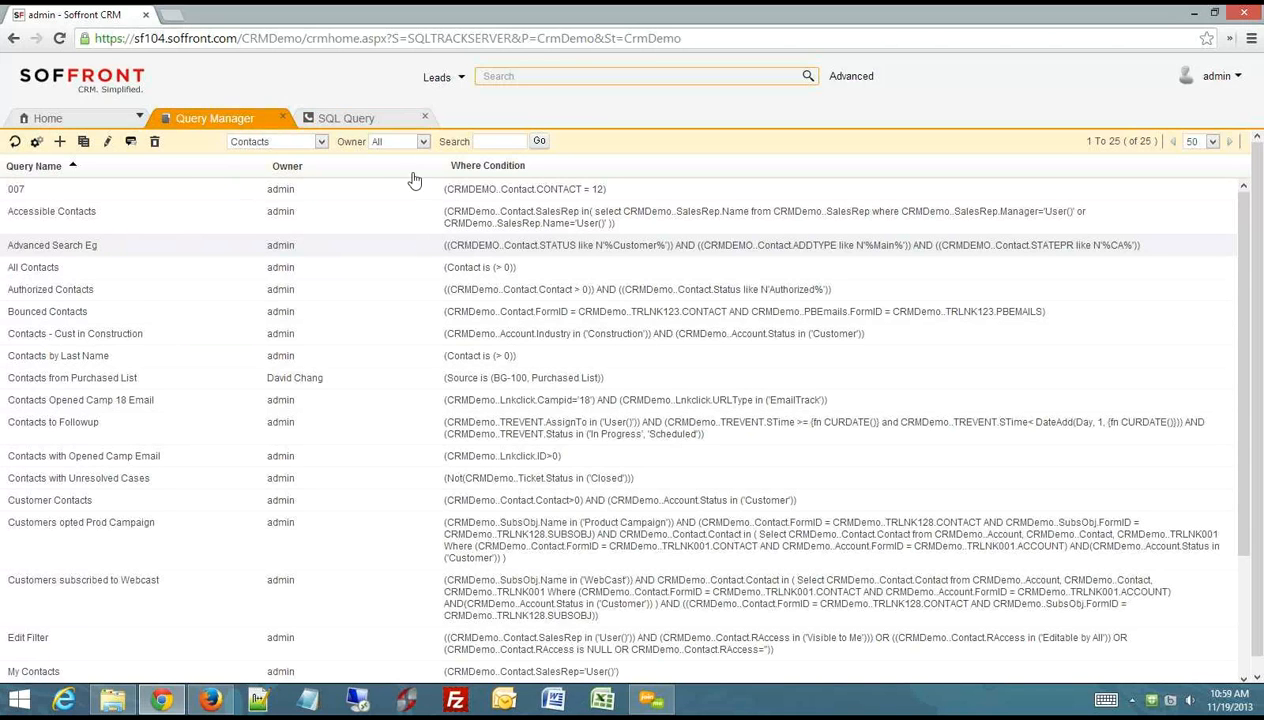
pyautogui.click(366, 126)
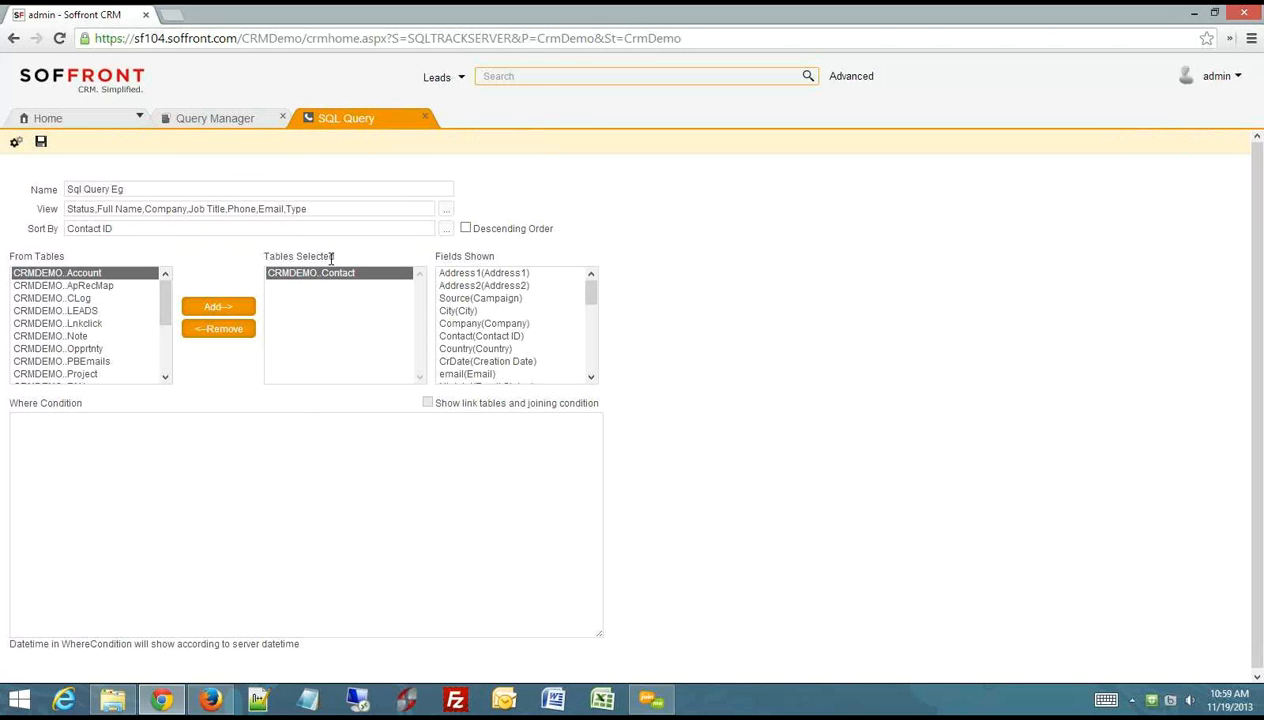
pyautogui.moveTo(331, 258); pyautogui.dragTo(263, 257)
pyautogui.click(385, 261)
# - Add the CRMDEMO..Account table to the selected tables and display the fields of each selected table
pyautogui.click(91, 272)
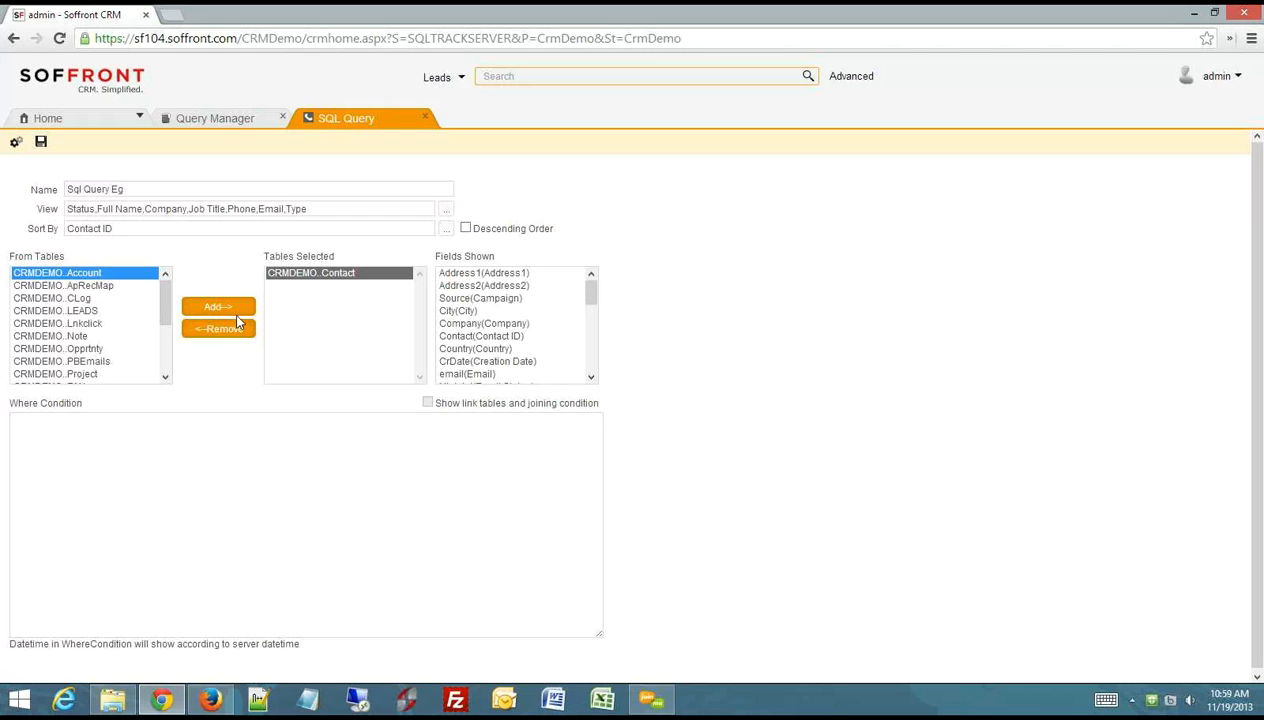
pyautogui.click(218, 307)
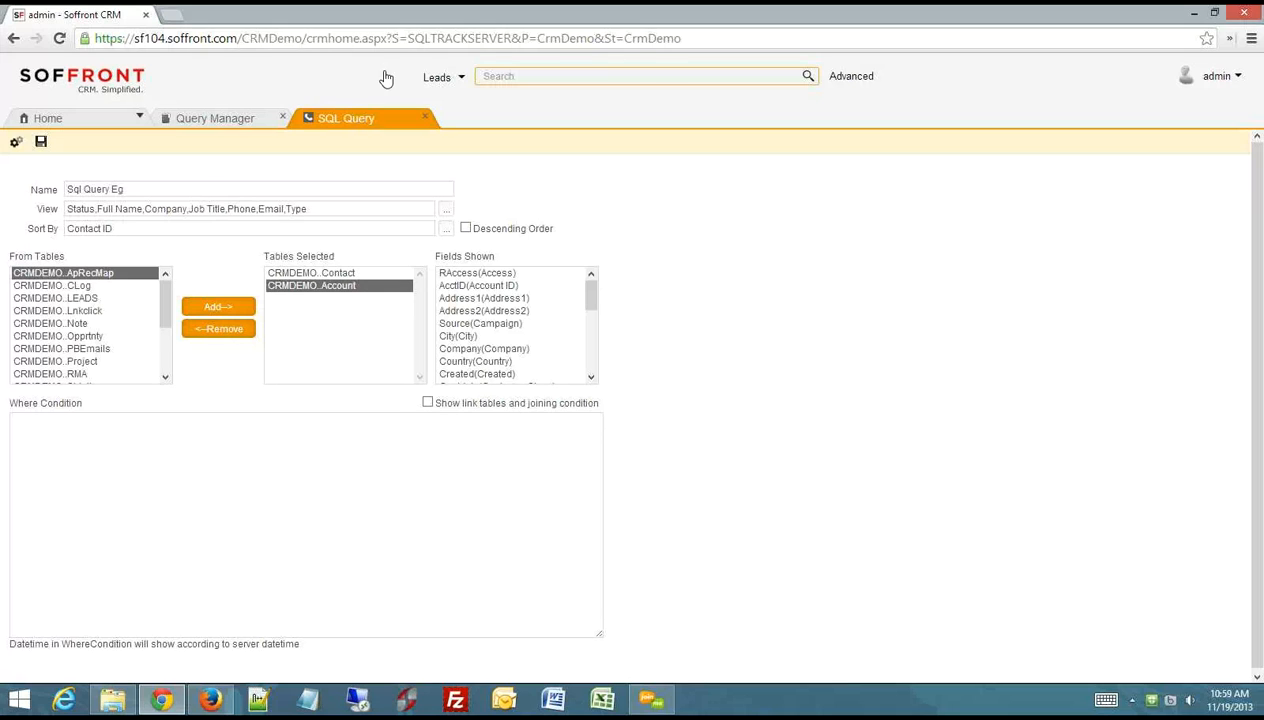
pyautogui.click(346, 276)
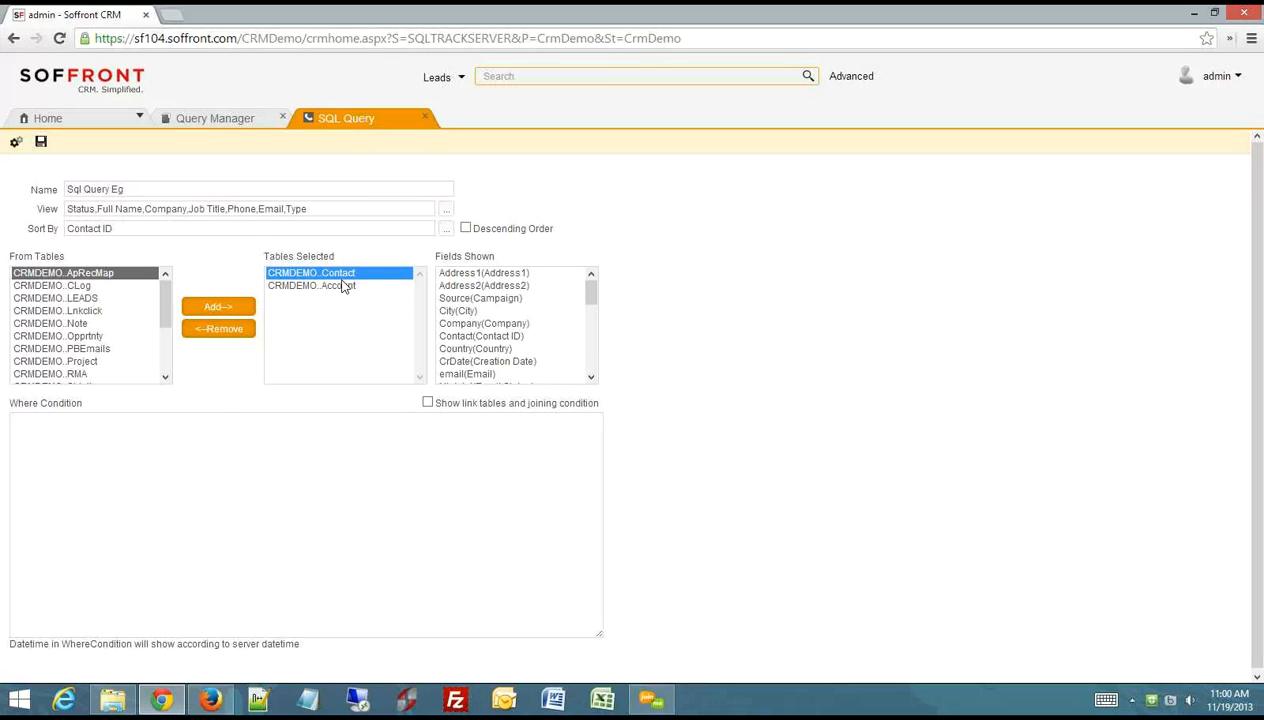
pyautogui.click(340, 287)
# - Add a where condition requiring the CRMDEMO..Contact table's AddType(Type) field to equal Main
pyautogui.click(346, 276)
pyautogui.click(592, 295)
pyautogui.moveTo(592, 295); pyautogui.dragTo(570, 345)
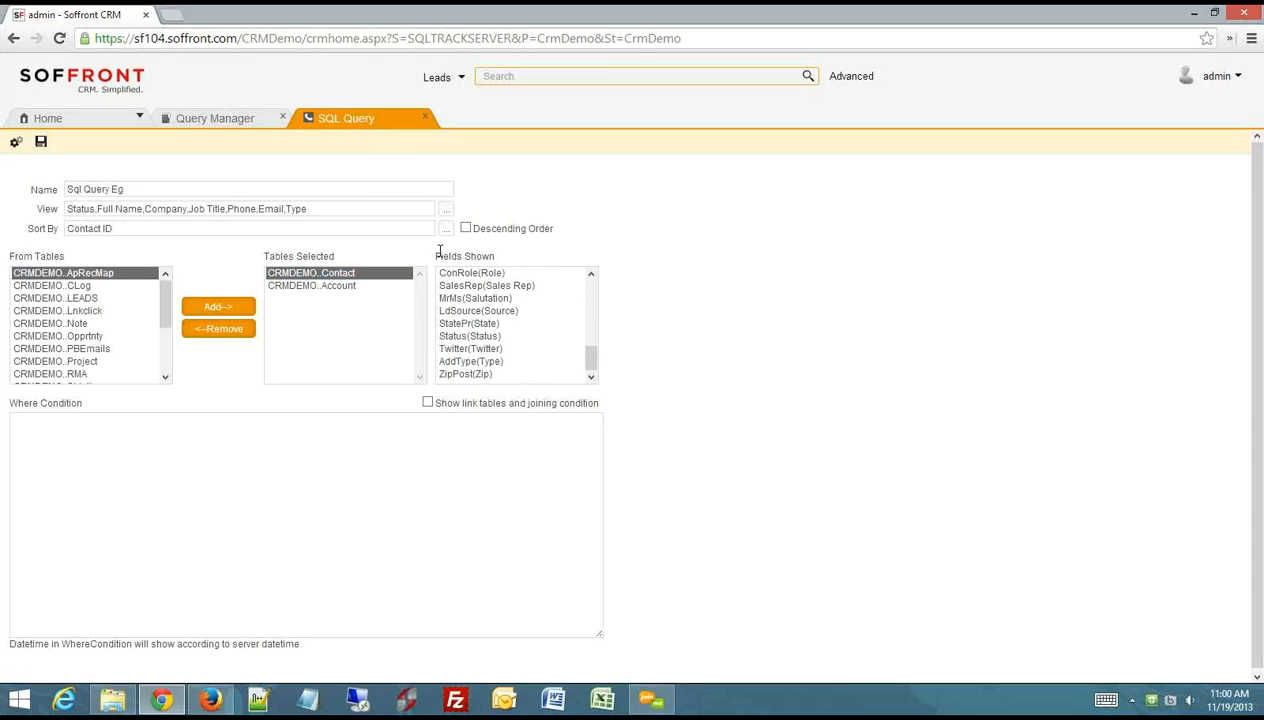
pyautogui.moveTo(440, 256); pyautogui.dragTo(488, 256)
pyautogui.moveTo(592, 362); pyautogui.dragTo(612, 291)
pyautogui.click(487, 277)
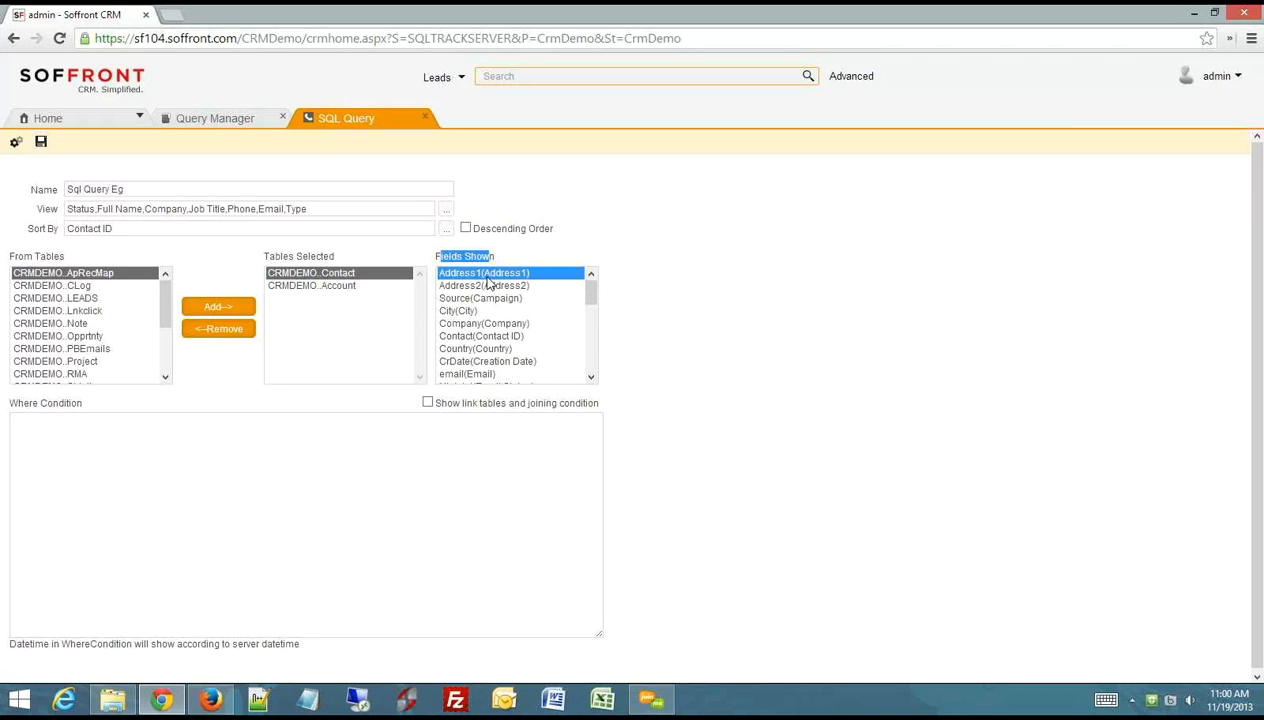
pyautogui.moveTo(487, 280); pyautogui.dragTo(500, 377)
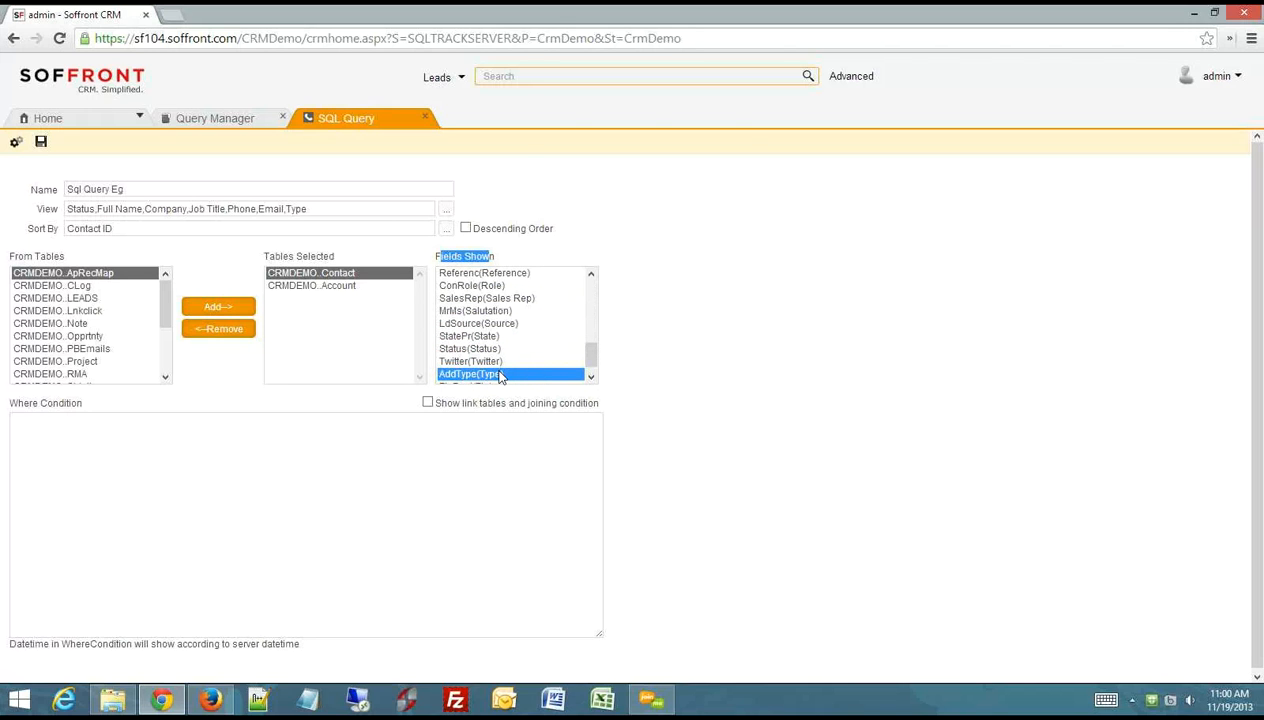
pyautogui.doubleClick(500, 377)
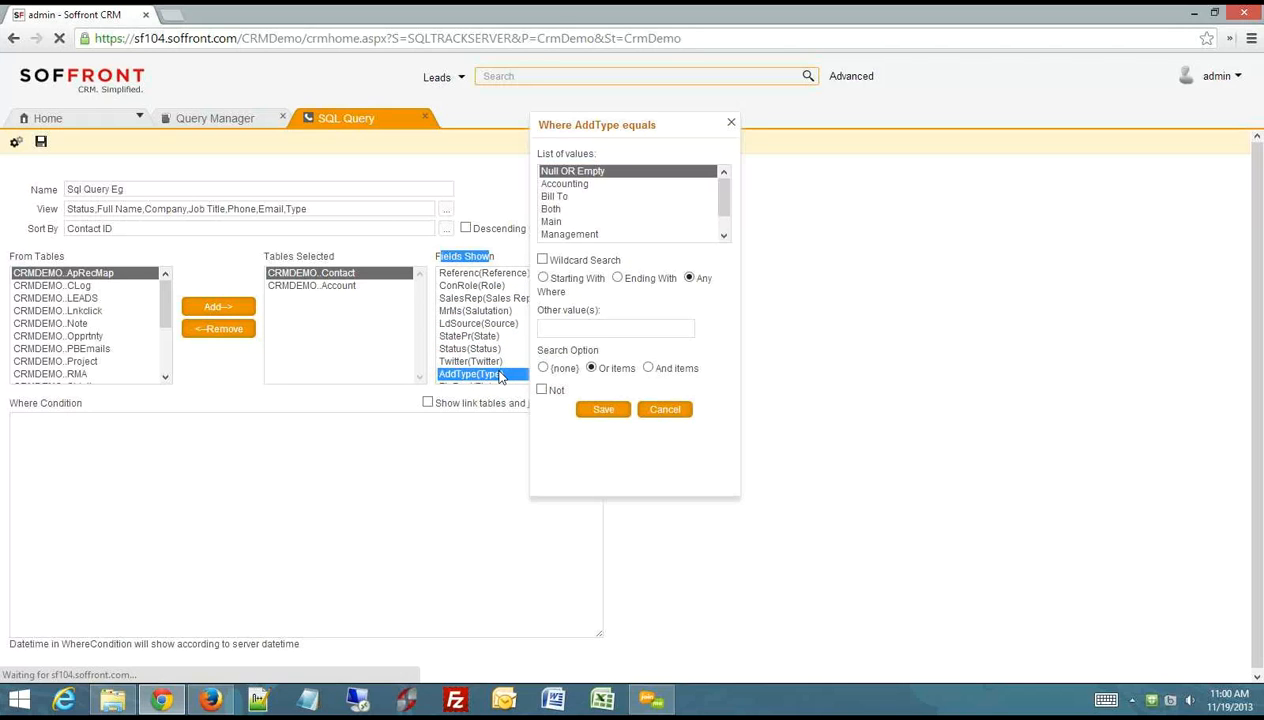
pyautogui.click(550, 222)
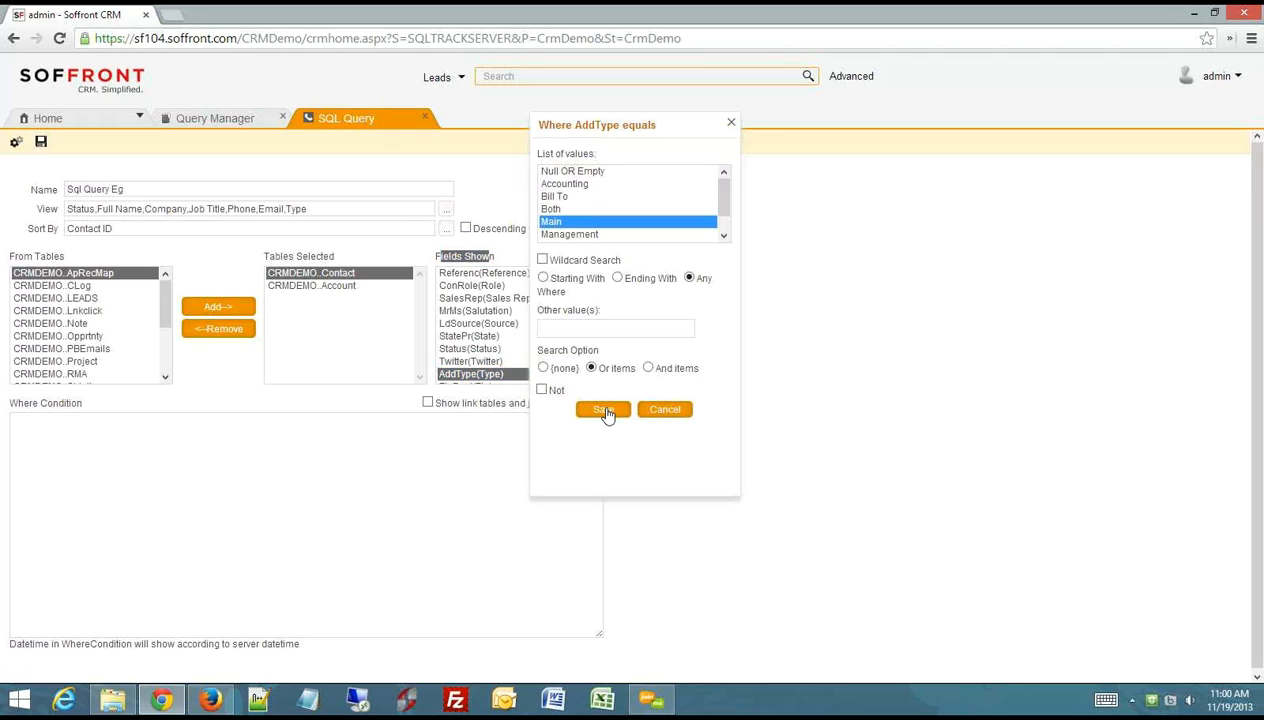
pyautogui.click(603, 410)
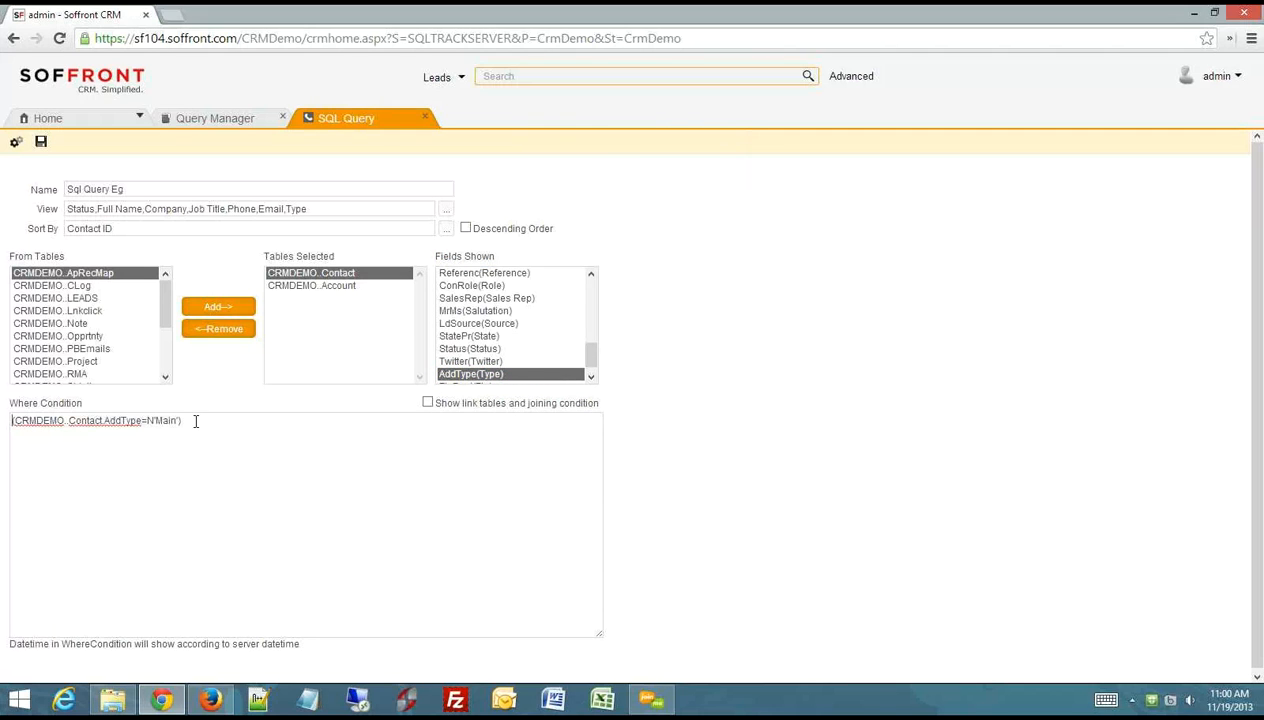
pyautogui.moveTo(195, 421); pyautogui.dragTo(3, 412)
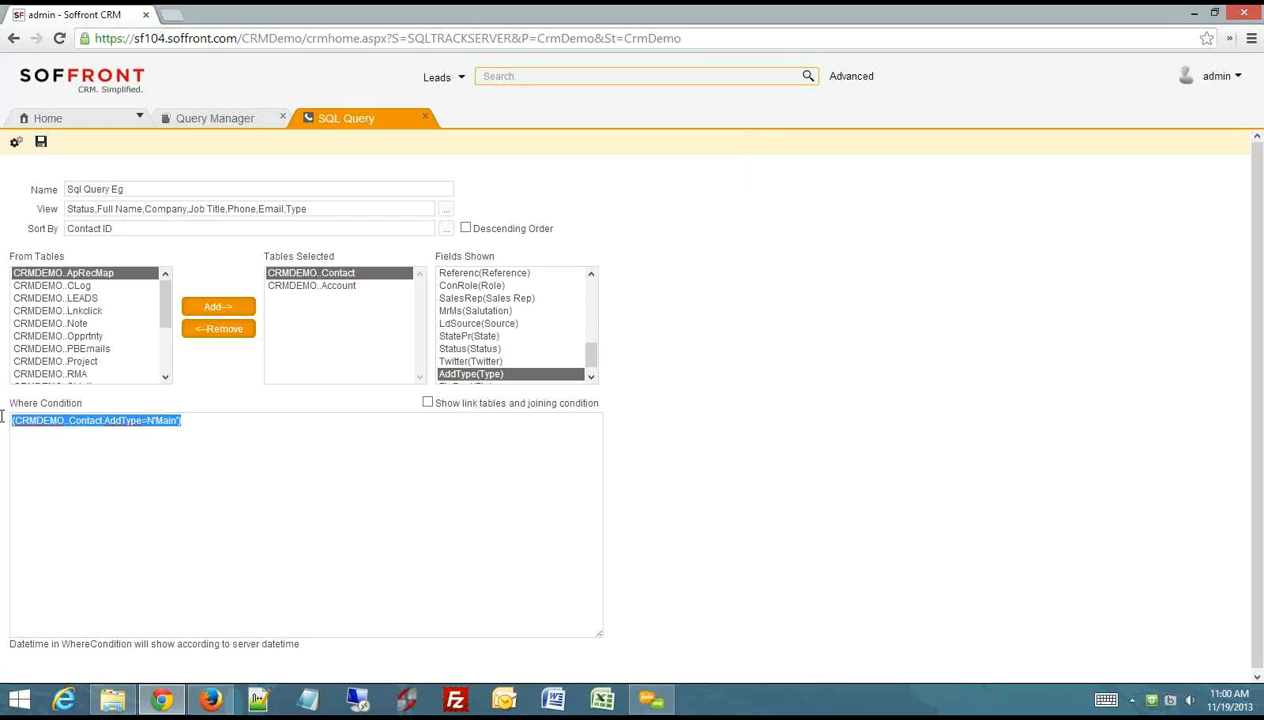
# - Add a where condition requiring the CRMDEMO..Account table's Status(Status) field to equal Partner
pyautogui.click(335, 289)
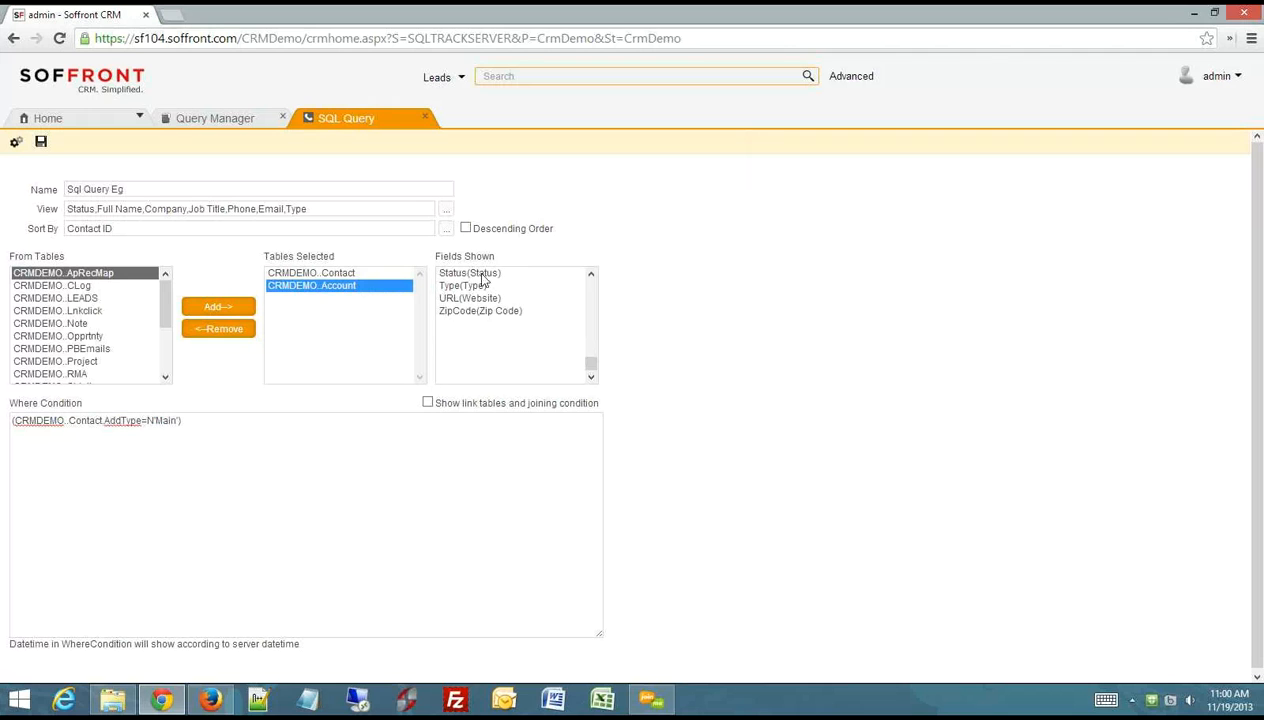
pyautogui.moveTo(591, 365); pyautogui.dragTo(604, 310)
pyautogui.click(464, 338)
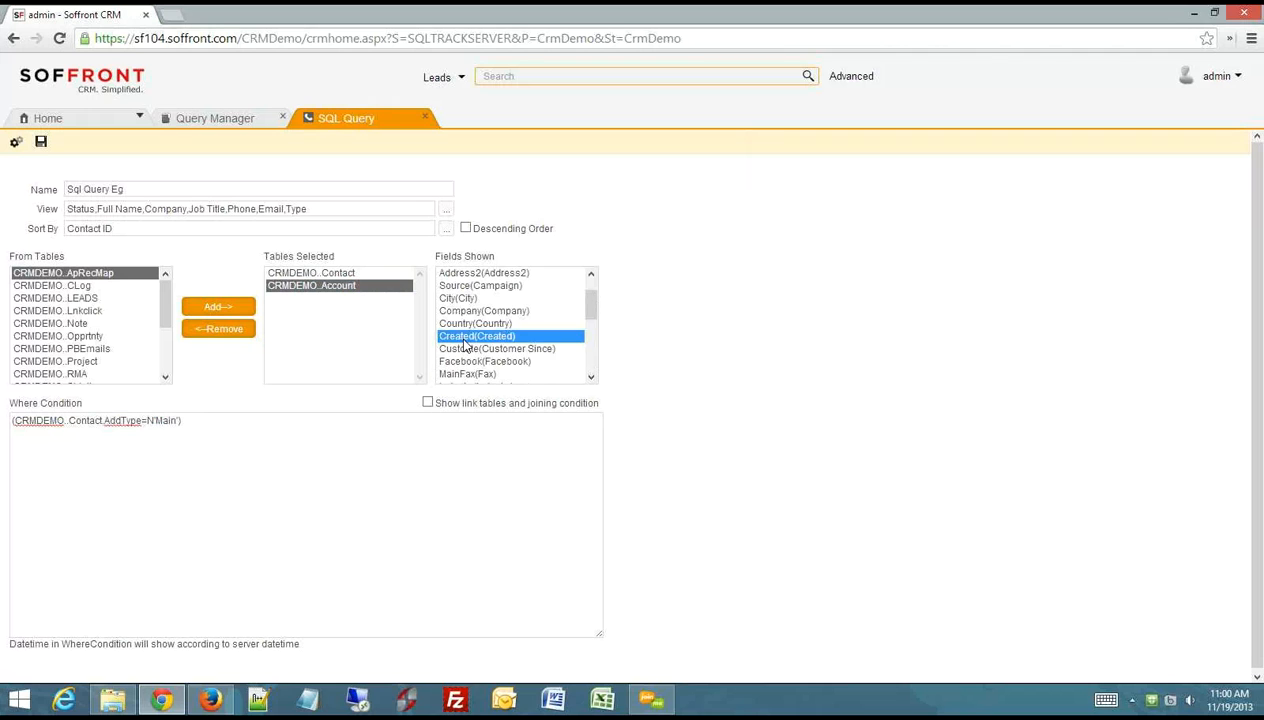
pyautogui.press('s')
pyautogui.press('s')
pyautogui.press('s')
pyautogui.press('s')
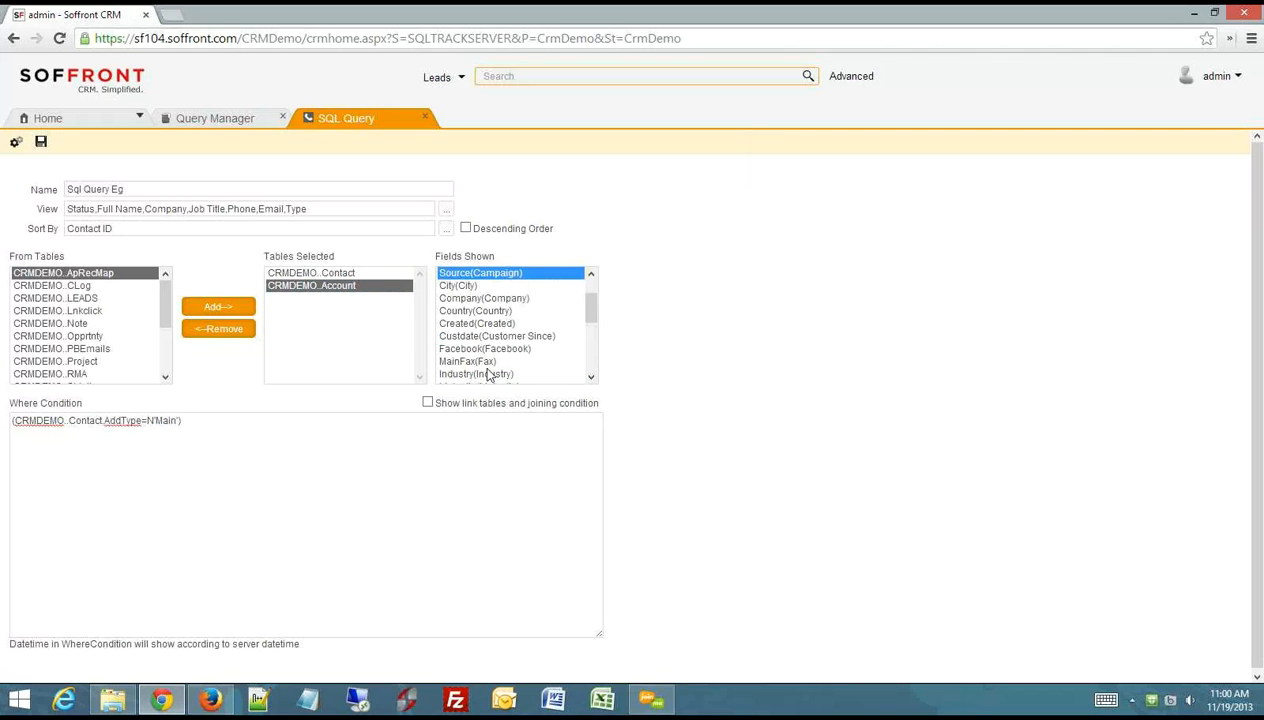
pyautogui.press('s')
pyautogui.press('s')
pyautogui.press('s')
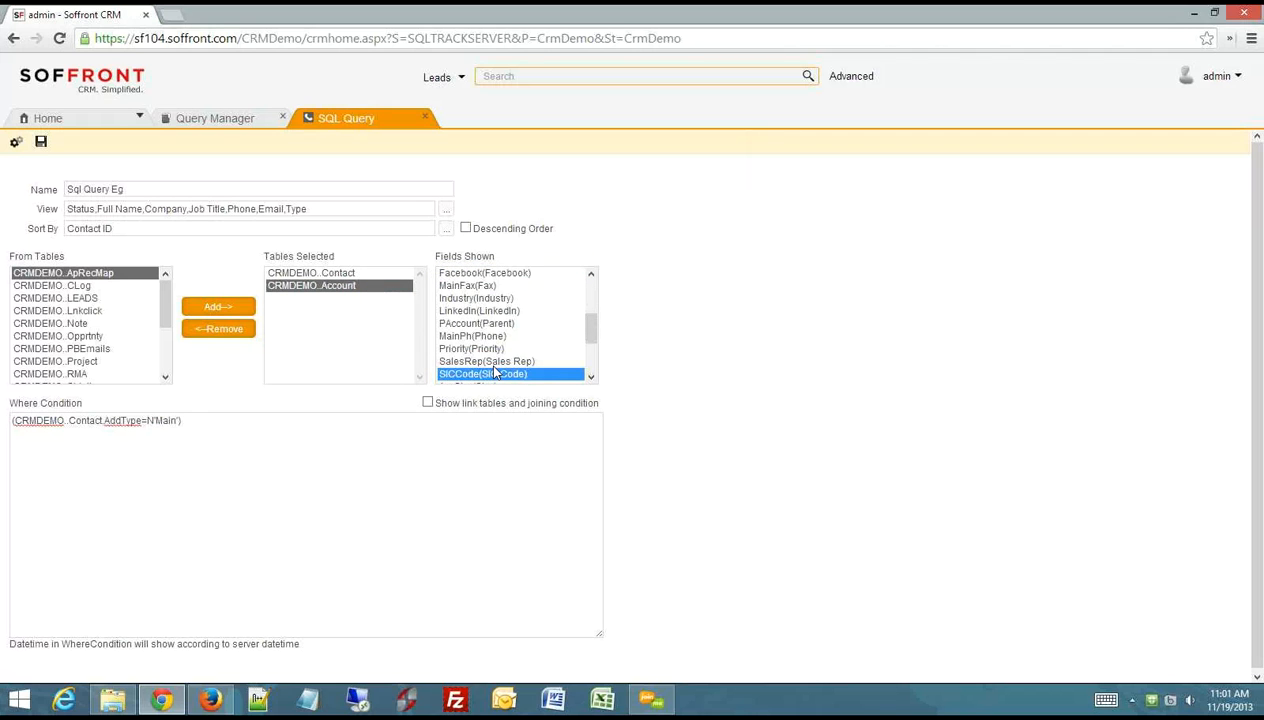
pyautogui.press('s')
pyautogui.doubleClick(490, 373)
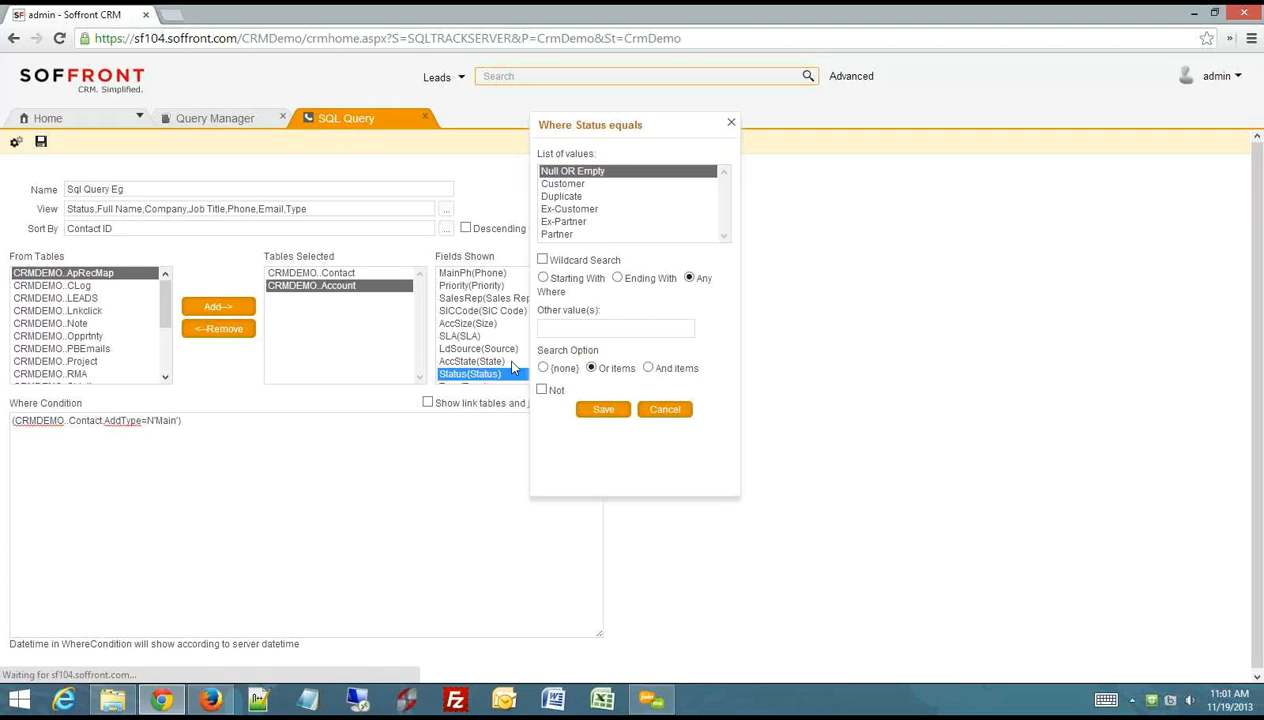
pyautogui.click(556, 235)
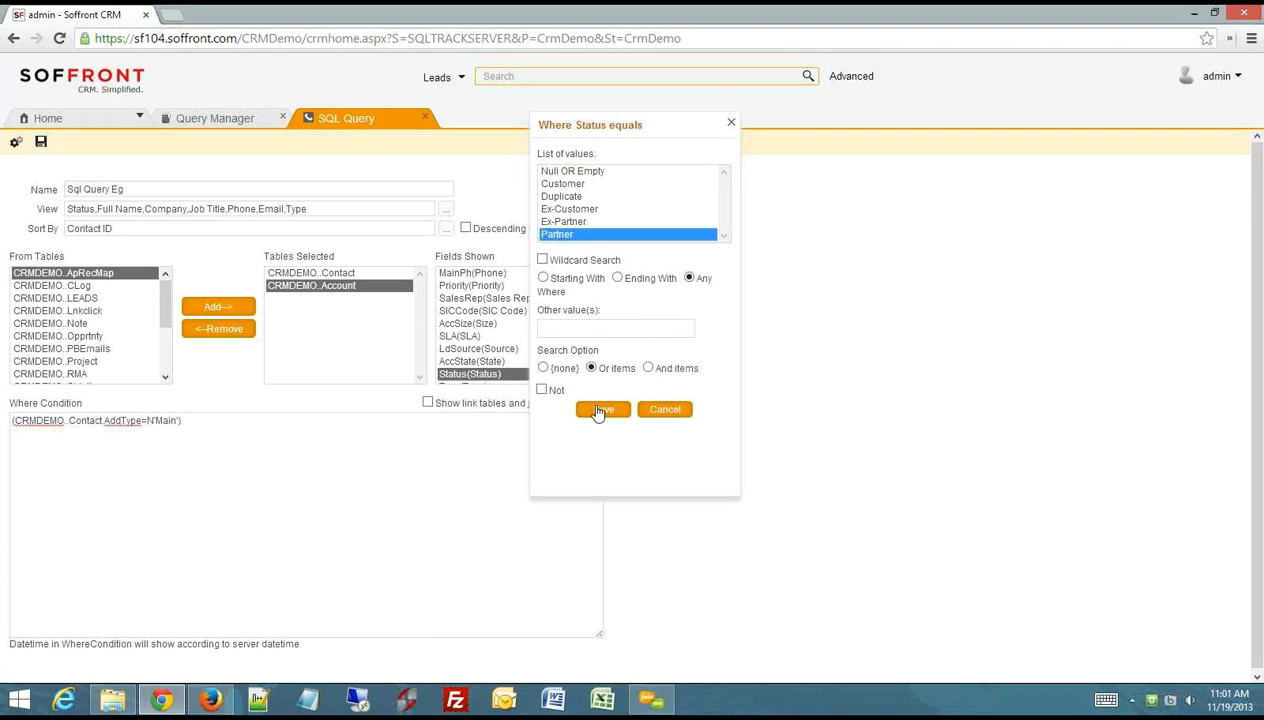
pyautogui.click(604, 412)
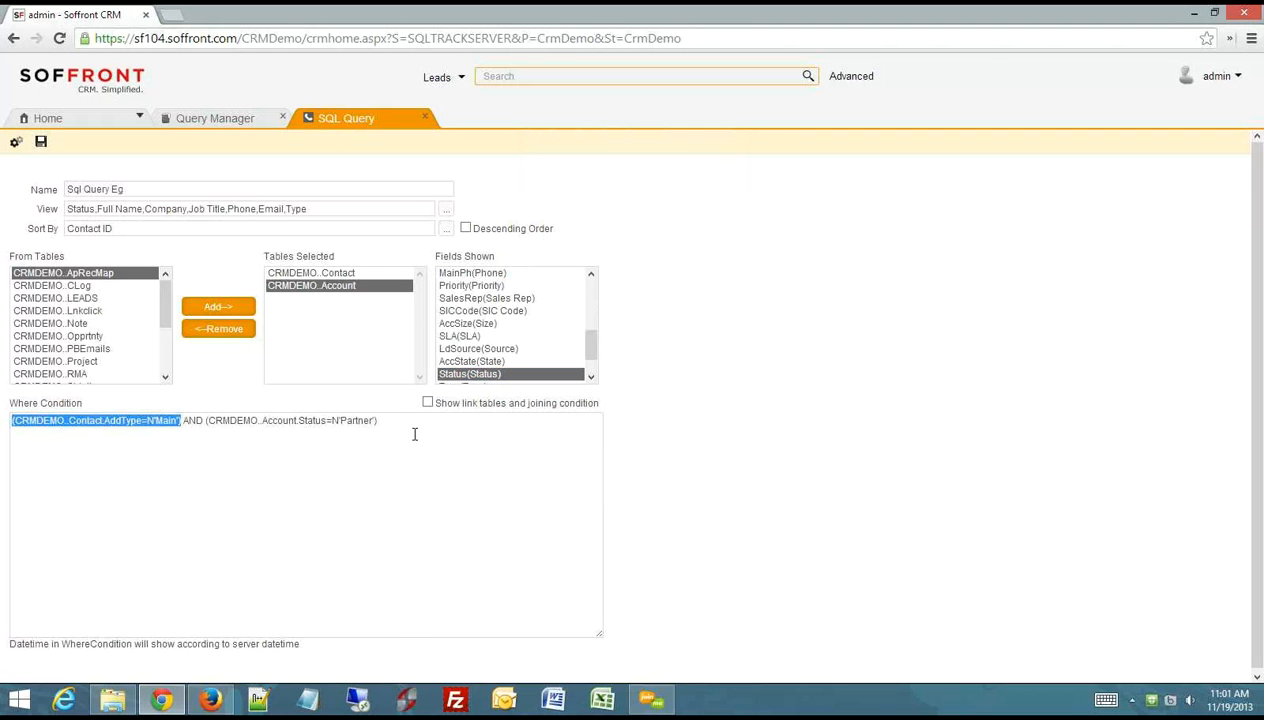
# - Save the SQL query with its combined Contact and Account conditions, and run it to view the matching contacts
pyautogui.moveTo(392, 420); pyautogui.dragTo(9, 424)
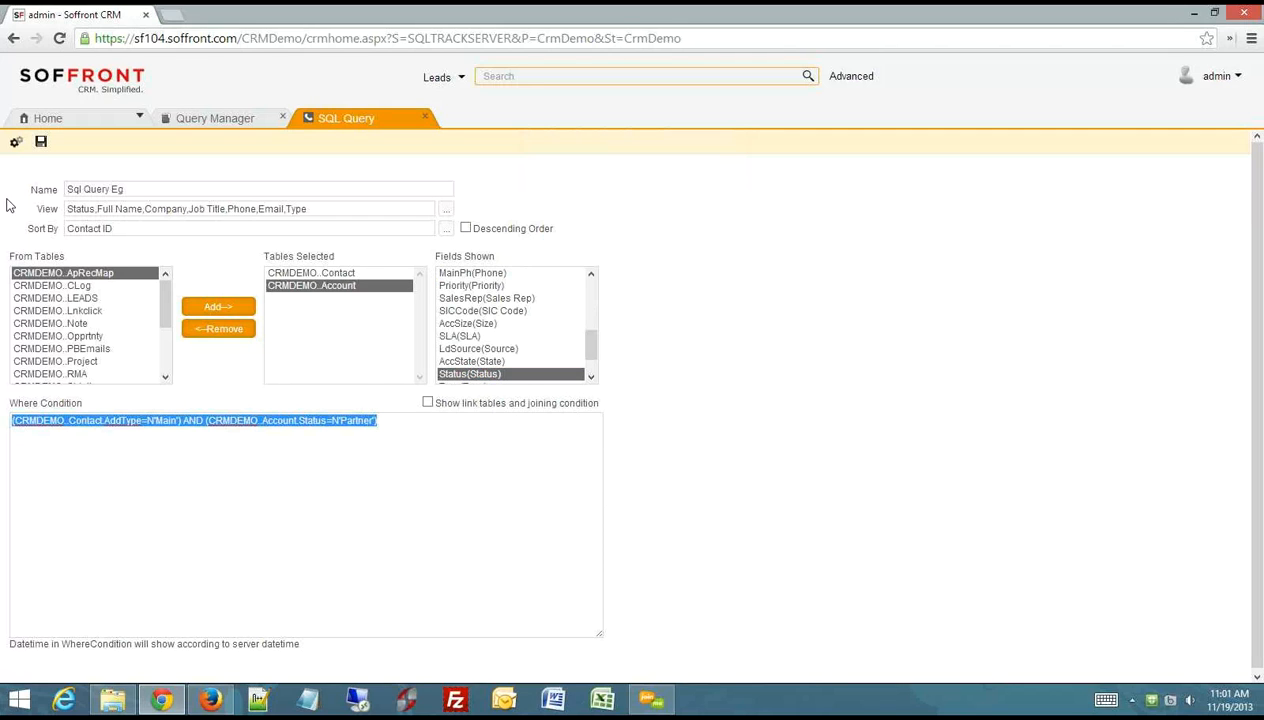
pyautogui.click(41, 141)
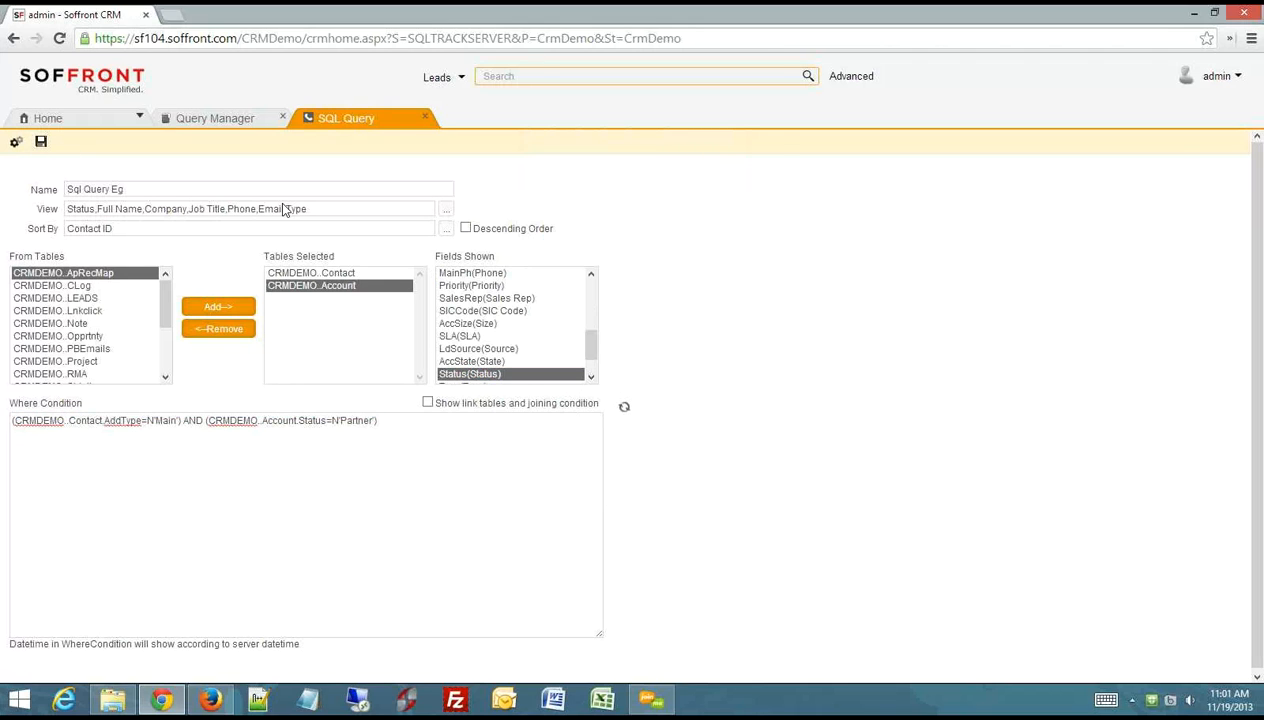
pyautogui.click(729, 134)
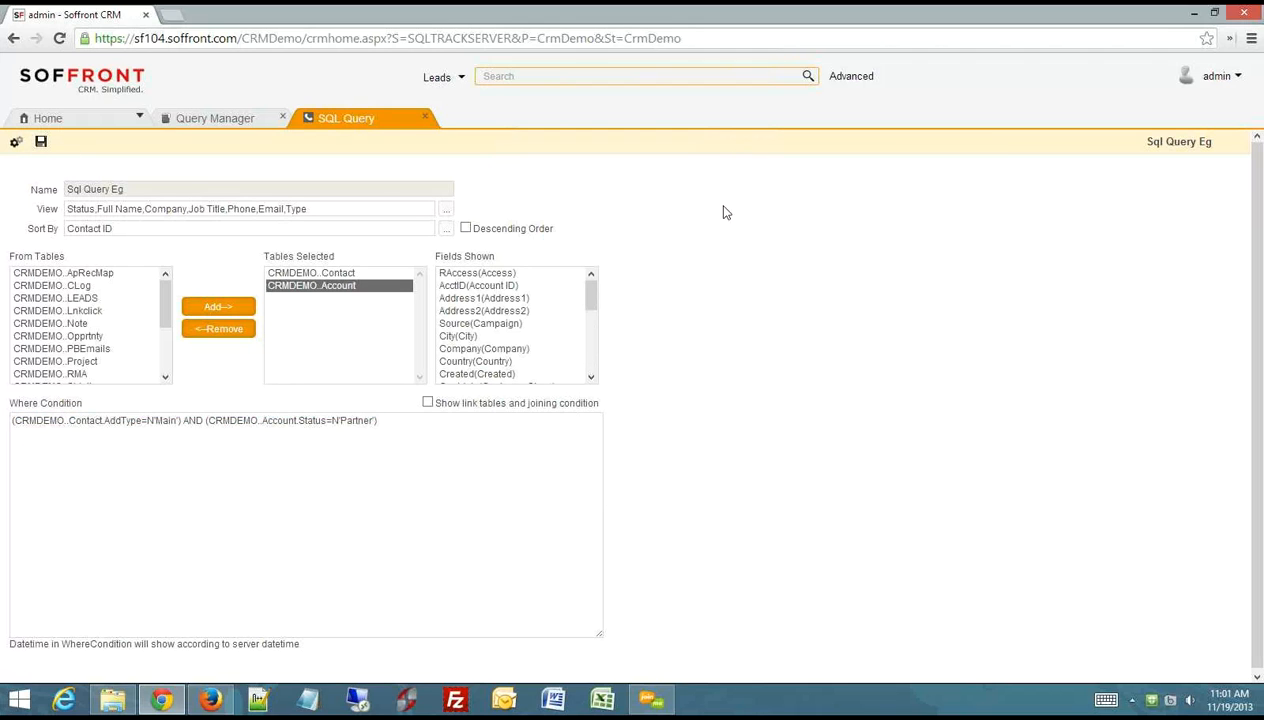
pyautogui.click(15, 141)
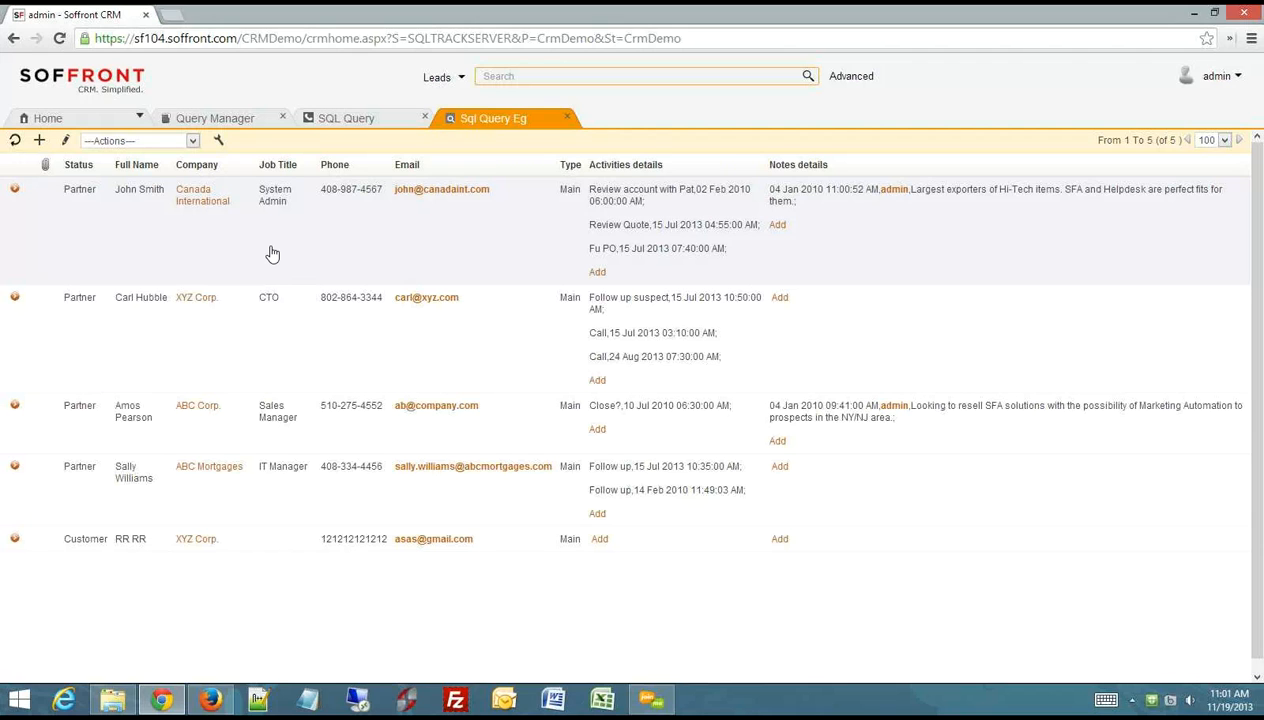
pyautogui.click(567, 117)
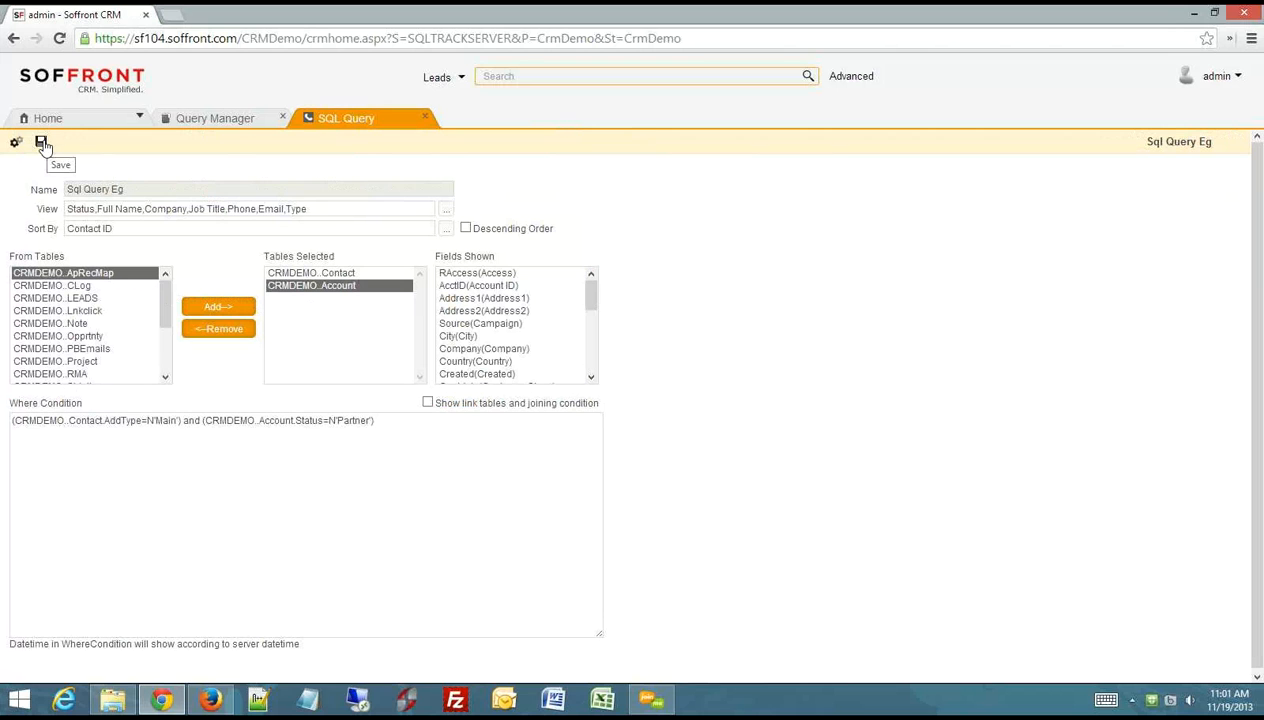
# - Close the SQL query editor and refresh the Query Manager list to locate Sql Query Eg among the contact queries
pyautogui.click(424, 117)
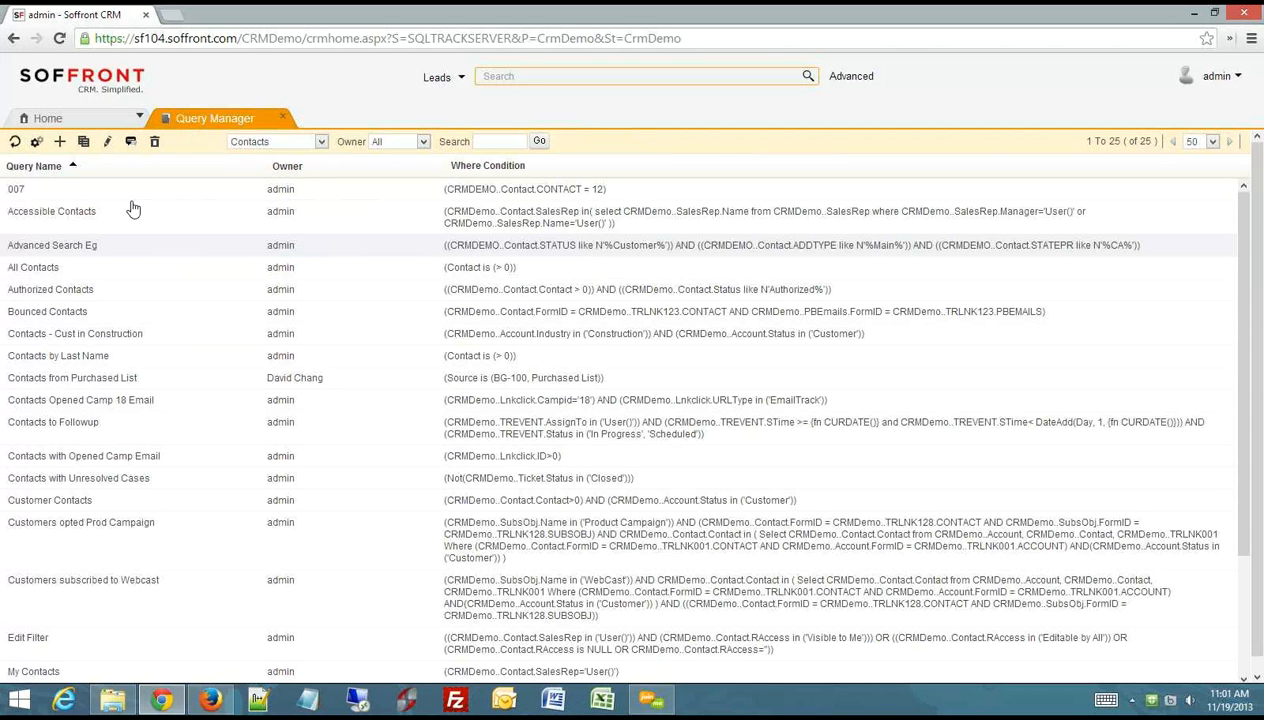
pyautogui.click(15, 146)
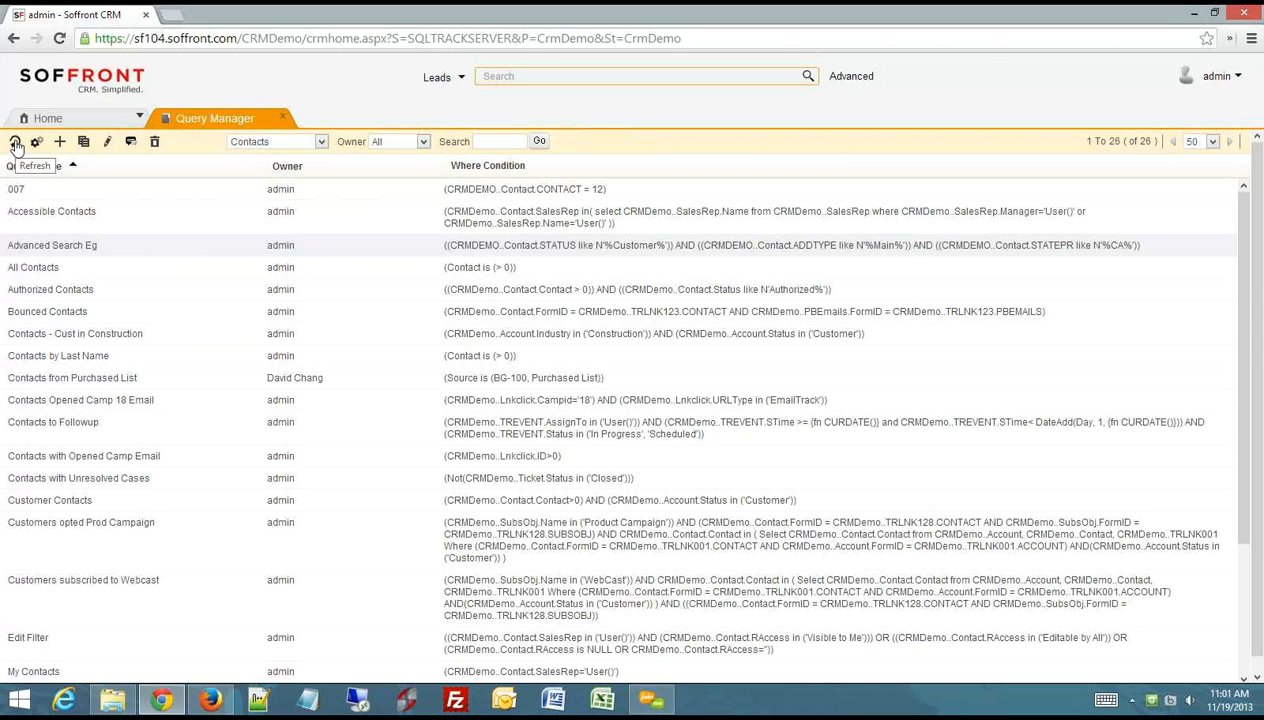
pyautogui.scroll(-4, 152, 414)
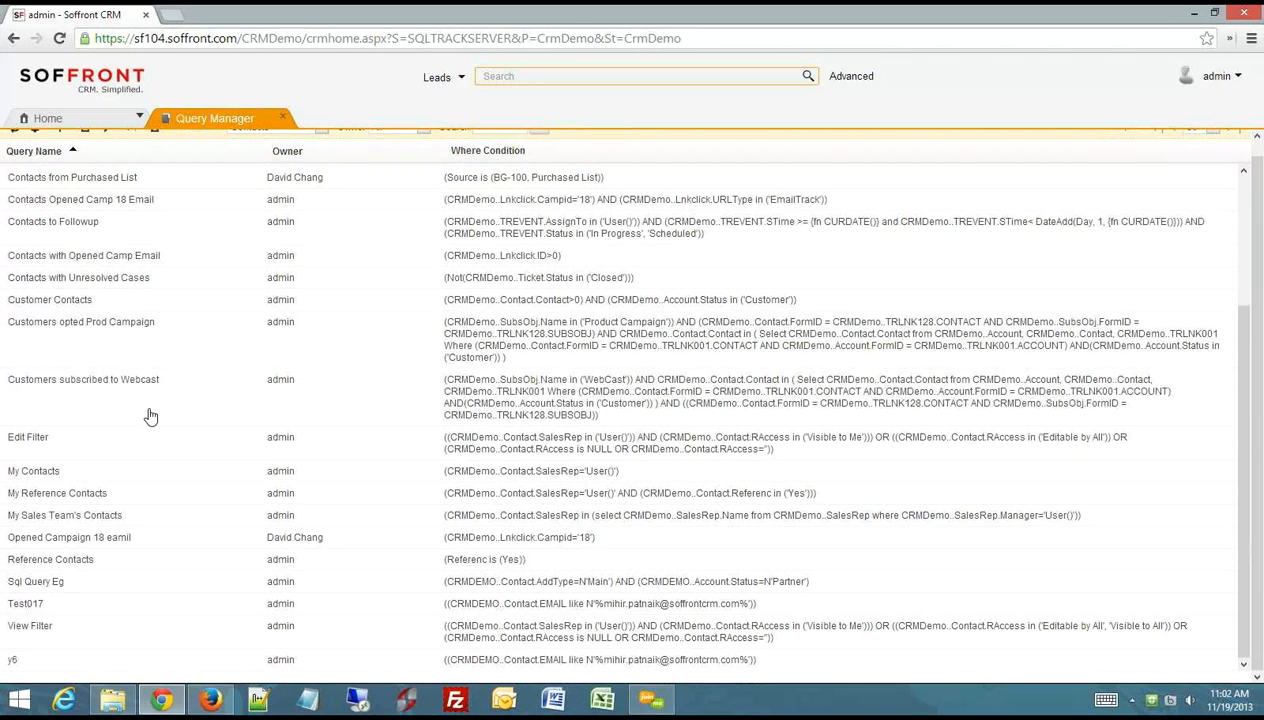
pyautogui.click(18, 583)
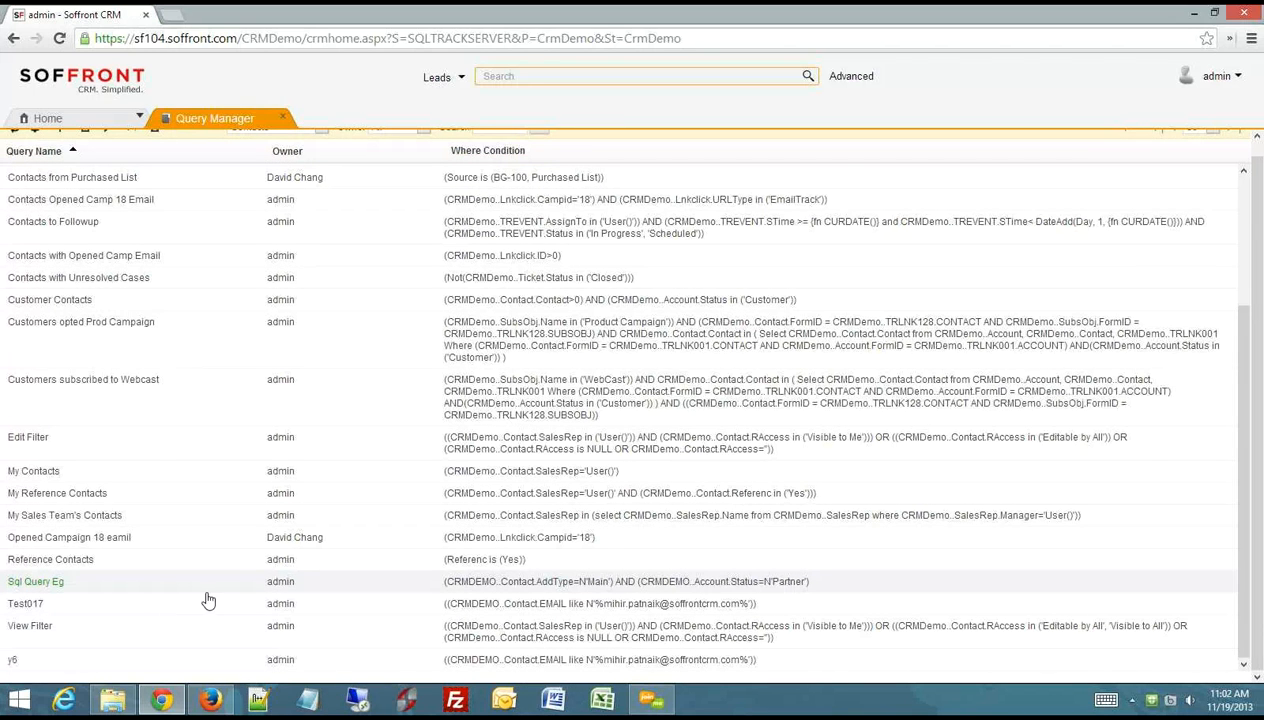
pyautogui.scroll(5, 412, 535)
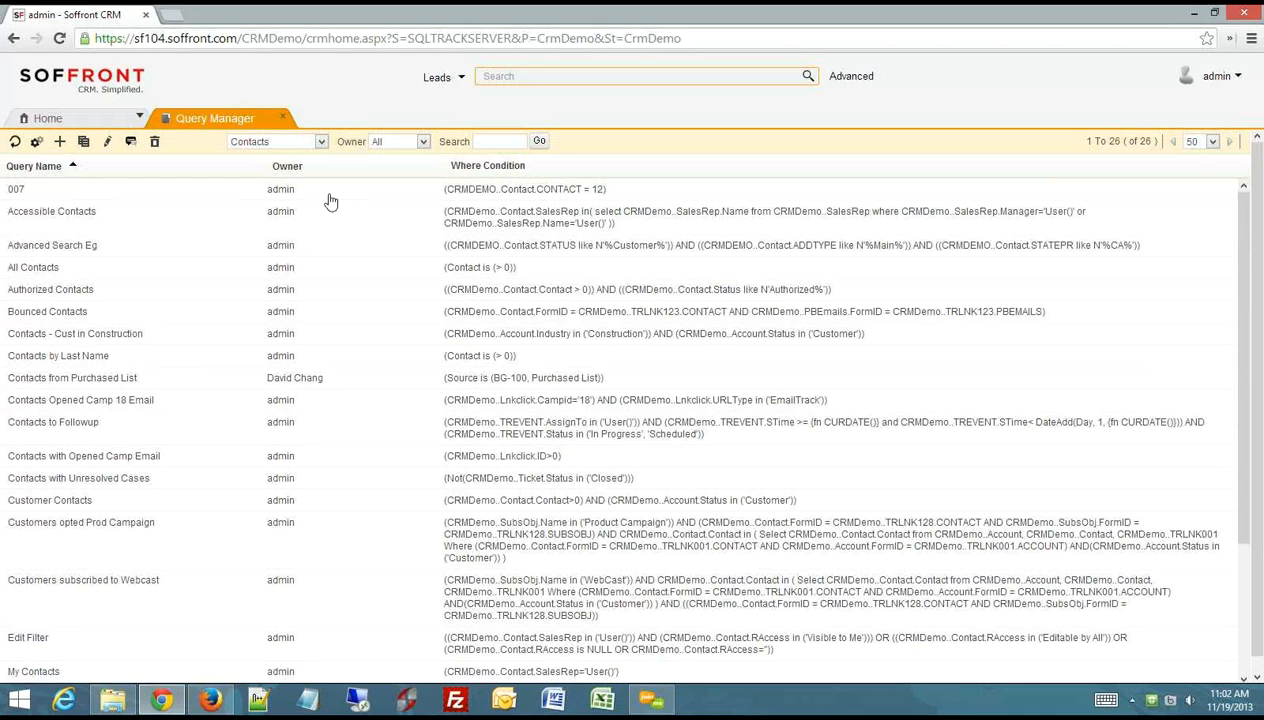
# - Start adding a query link to the home page's Sales section and examine the queries offered for the Accounts table
pyautogui.click(91, 121)
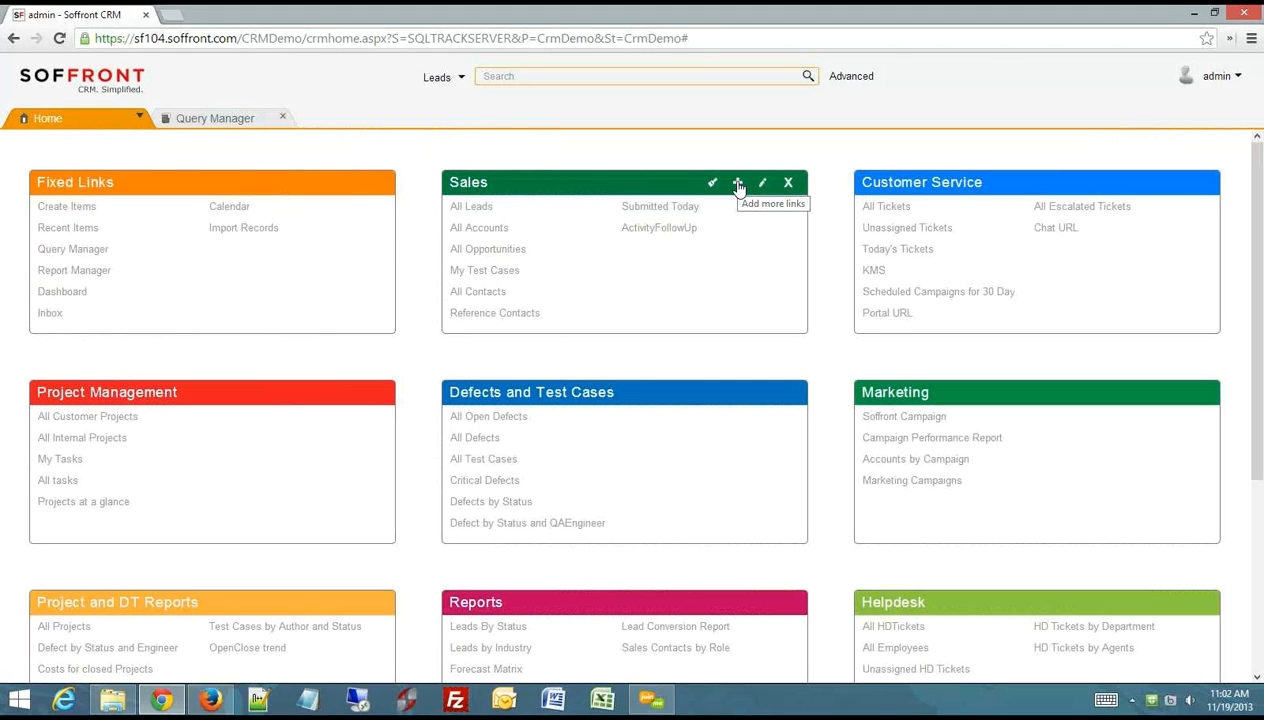
pyautogui.click(738, 184)
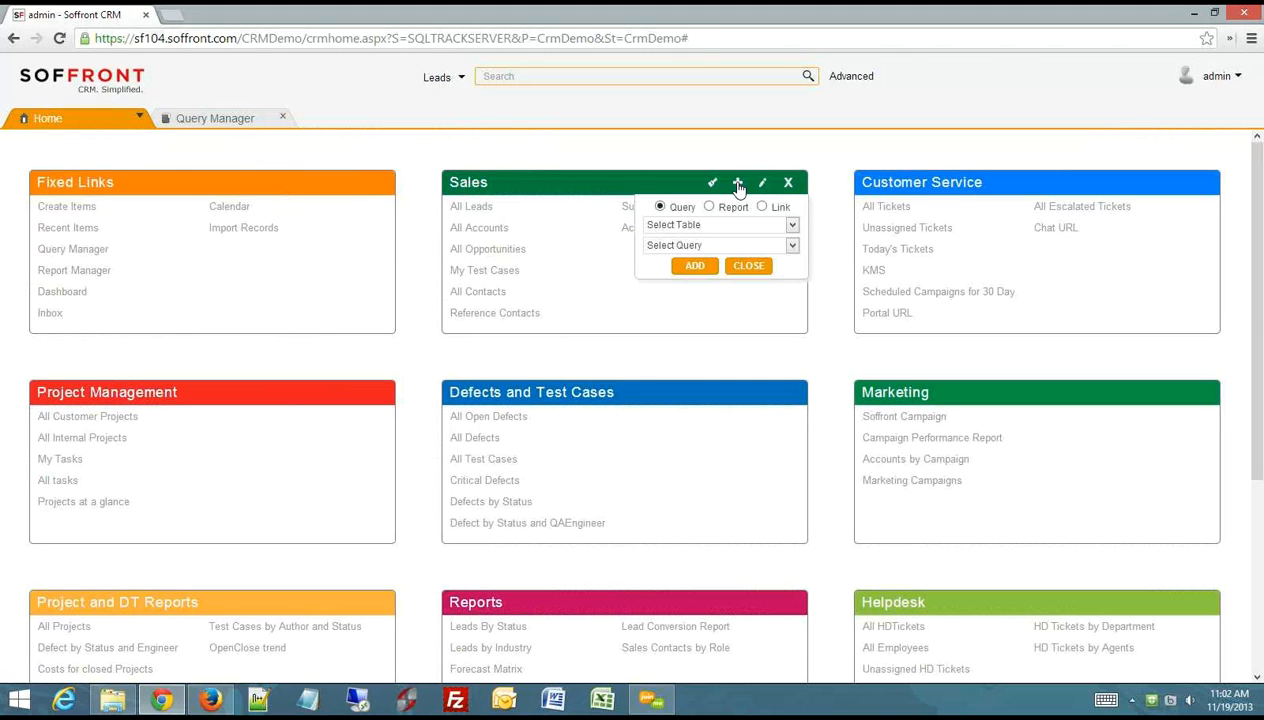
pyautogui.click(792, 225)
pyautogui.click(780, 266)
pyautogui.click(791, 245)
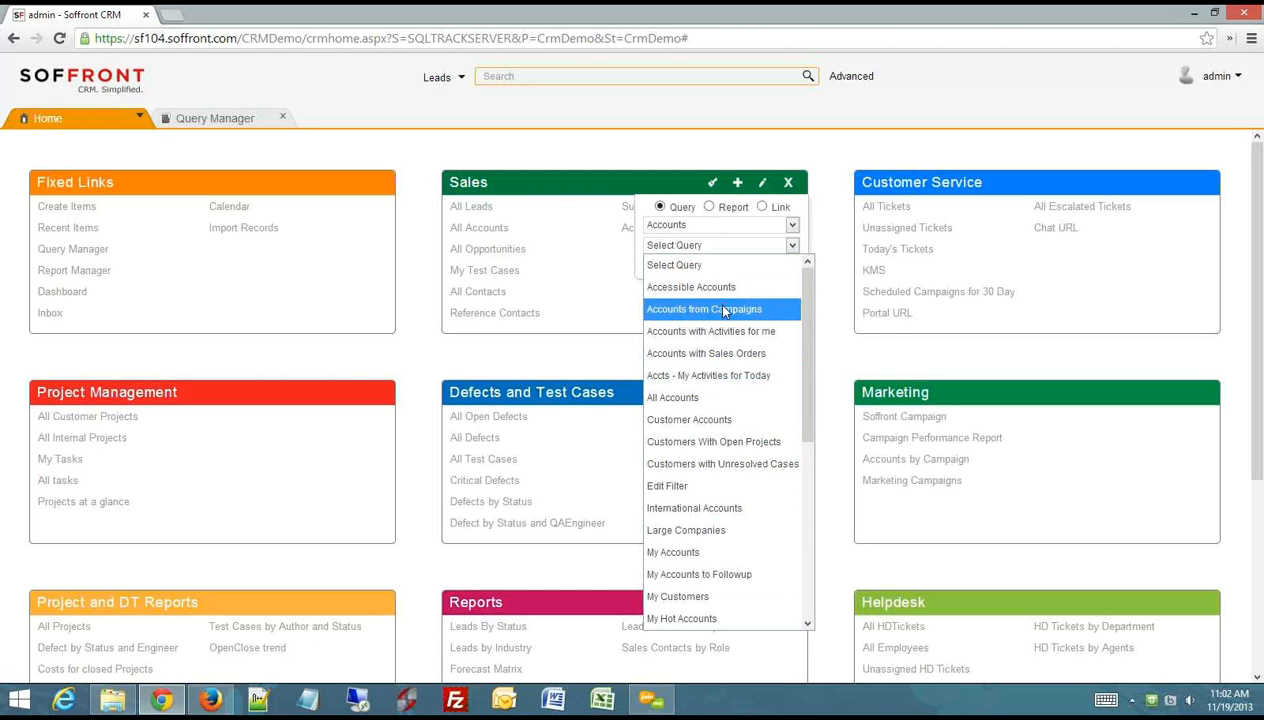
pyautogui.scroll(-2, 718, 500)
pyautogui.scroll(-3, 725, 512)
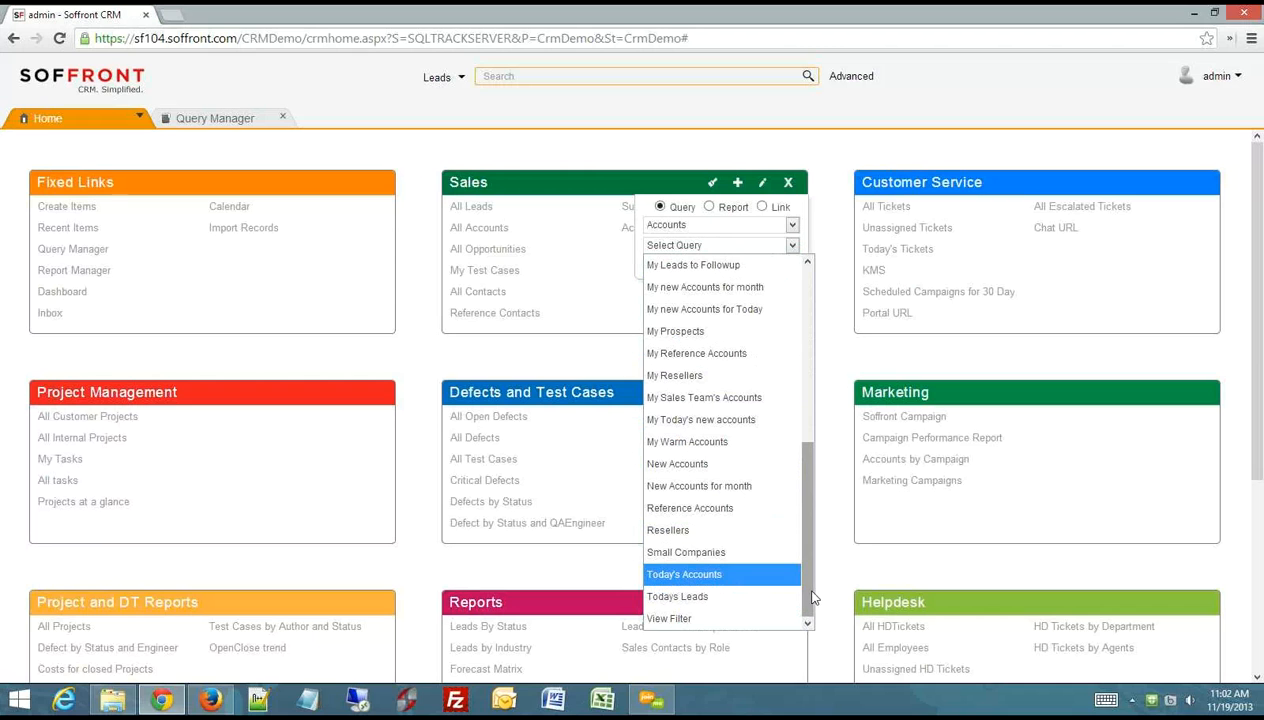
pyautogui.moveTo(812, 597); pyautogui.dragTo(812, 418)
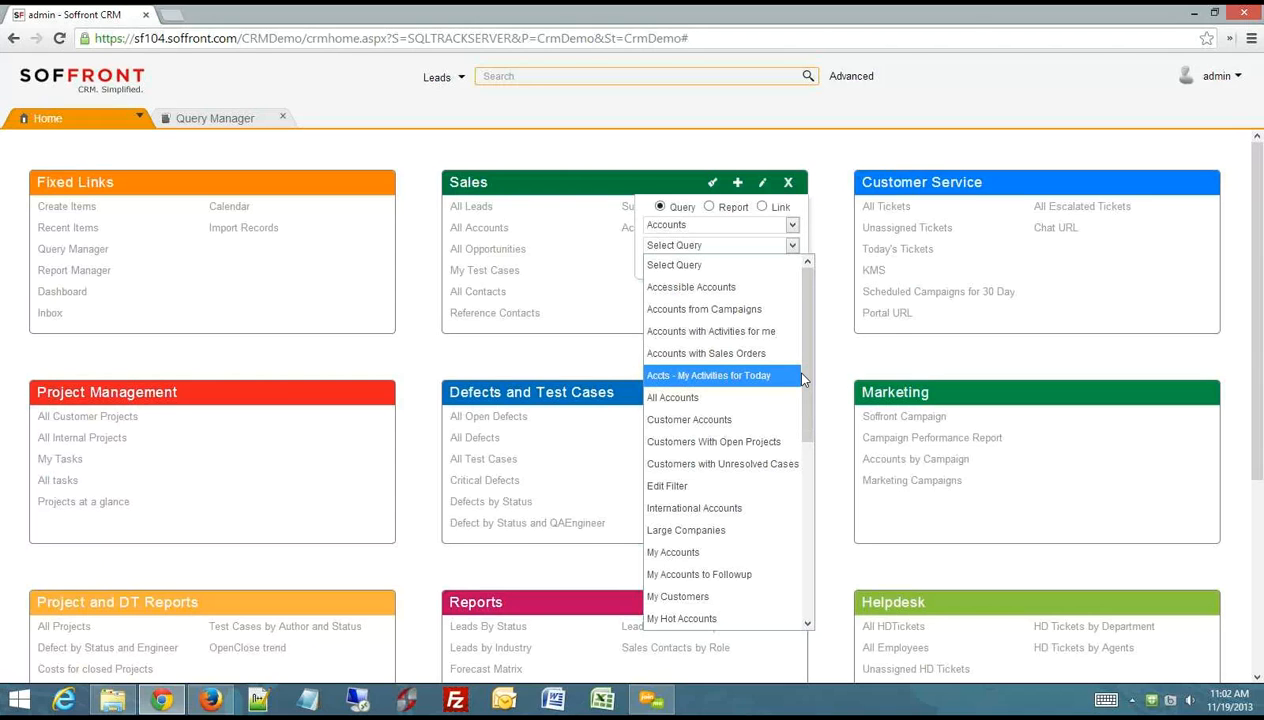
pyautogui.click(801, 379)
# - Add the Contacts table's Advanced Search Eg query as a link in the Sales section
pyautogui.click(790, 225)
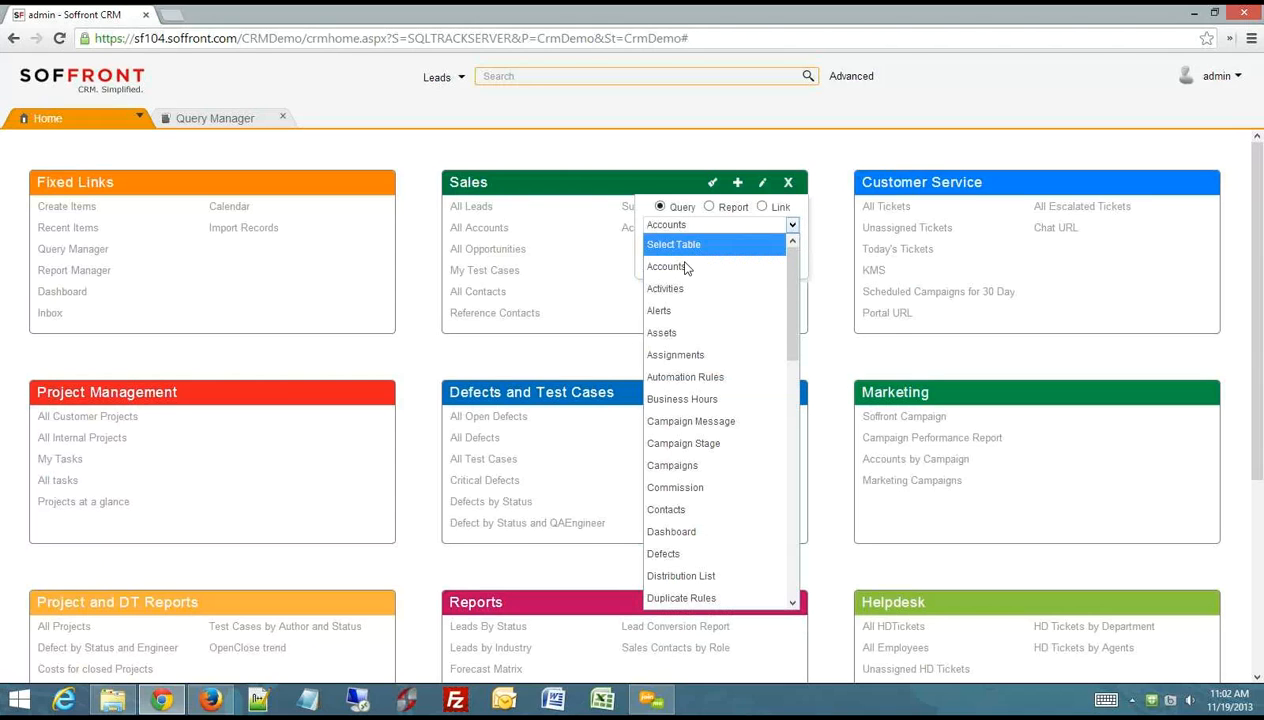
pyautogui.click(669, 510)
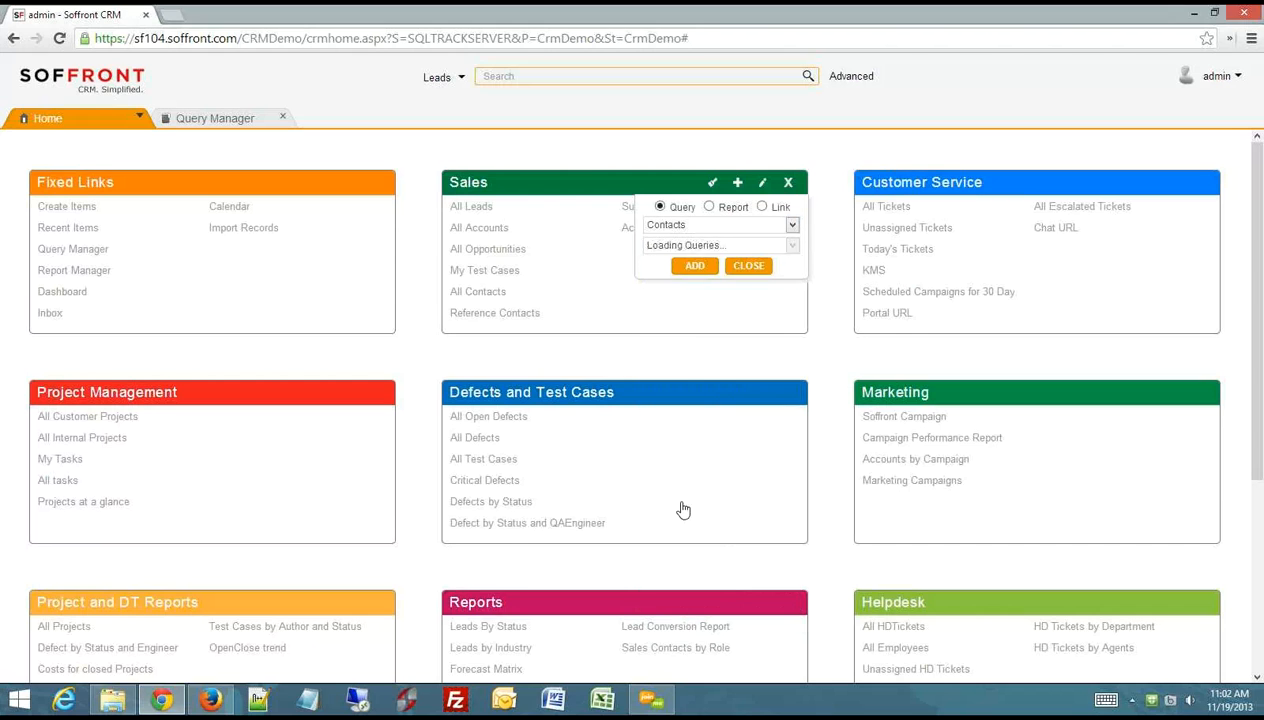
pyautogui.click(791, 245)
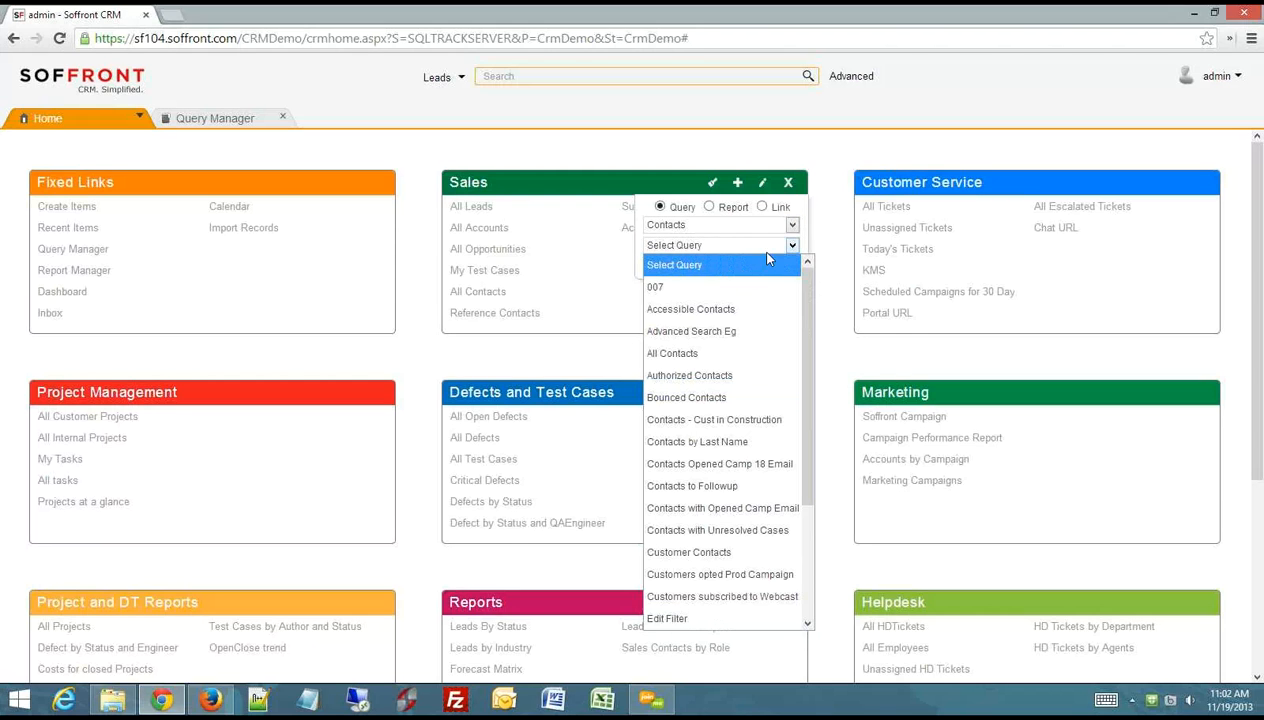
pyautogui.click(692, 335)
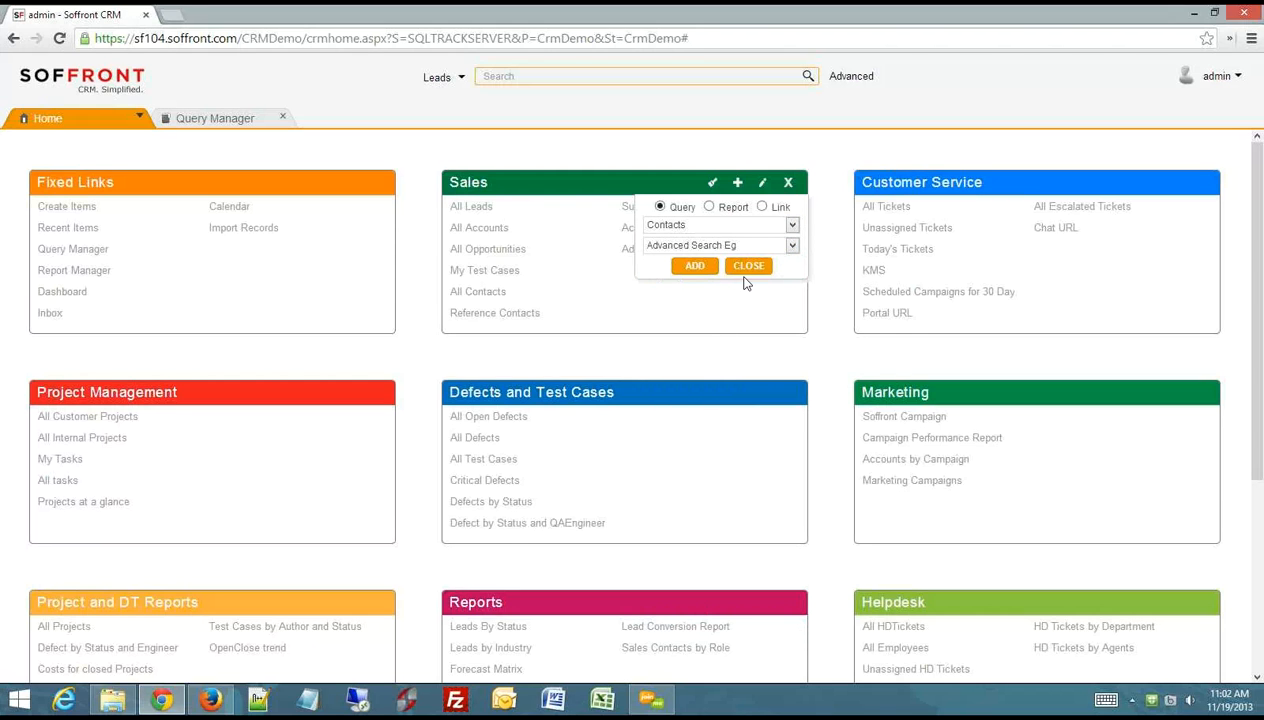
pyautogui.click(694, 265)
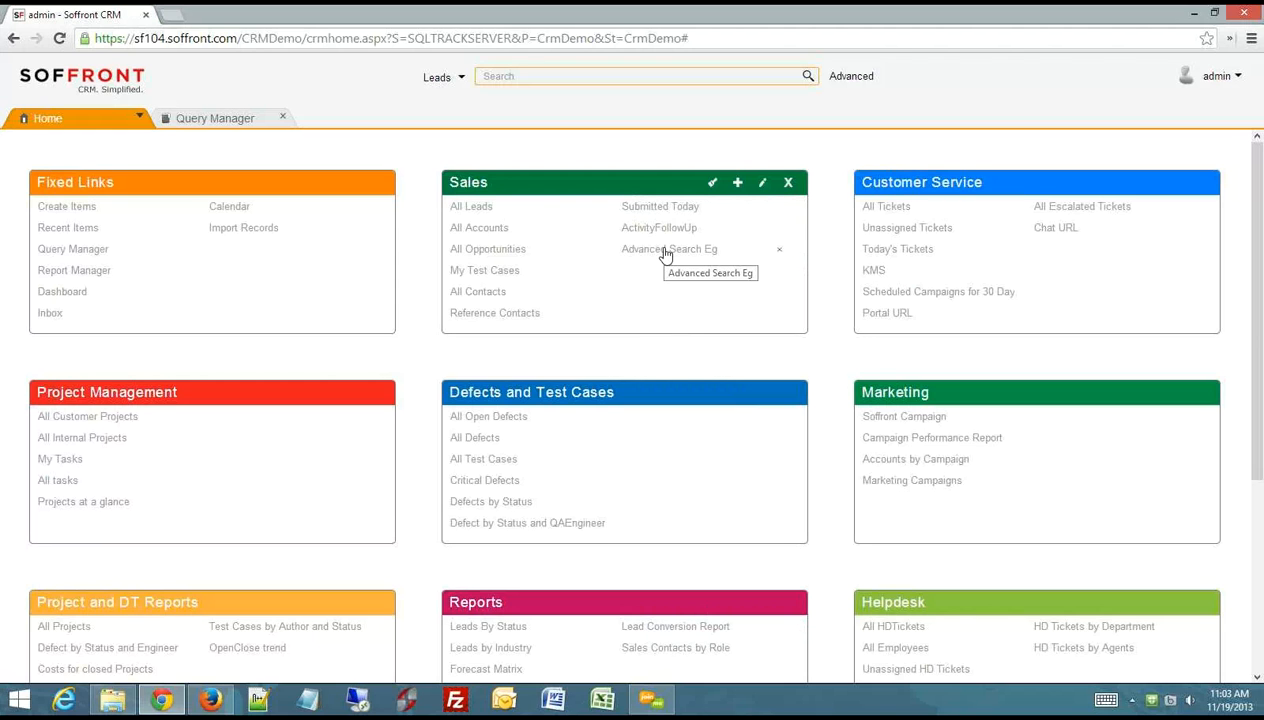
# - Open the Advanced Search Eg link to view its contacts, and close the results and the Query Manager
pyautogui.click(666, 250)
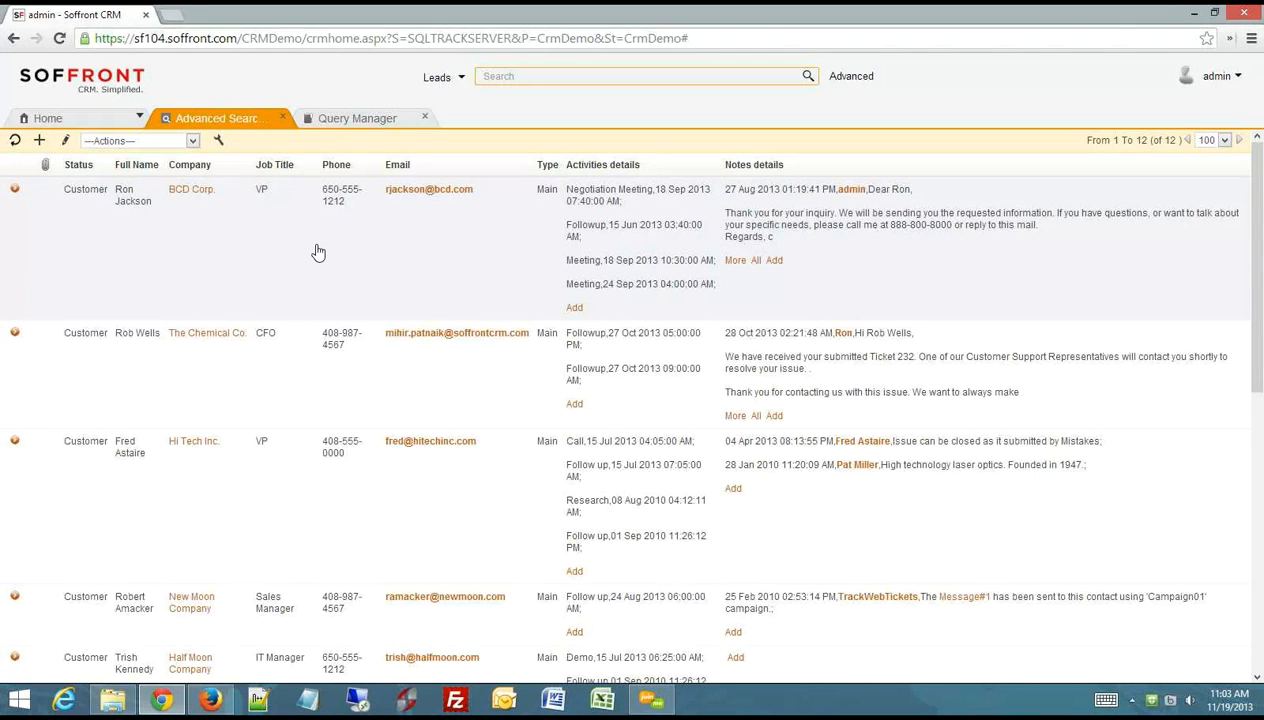
pyautogui.click(284, 118)
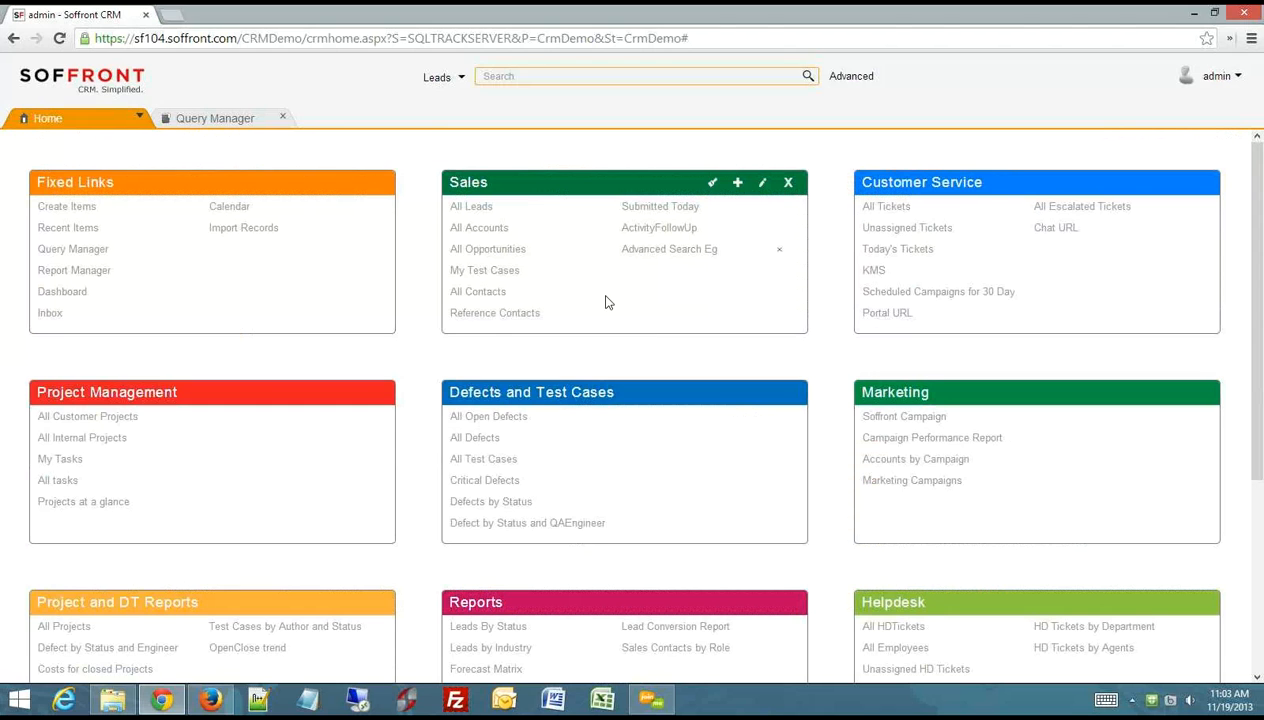
pyautogui.click(285, 118)
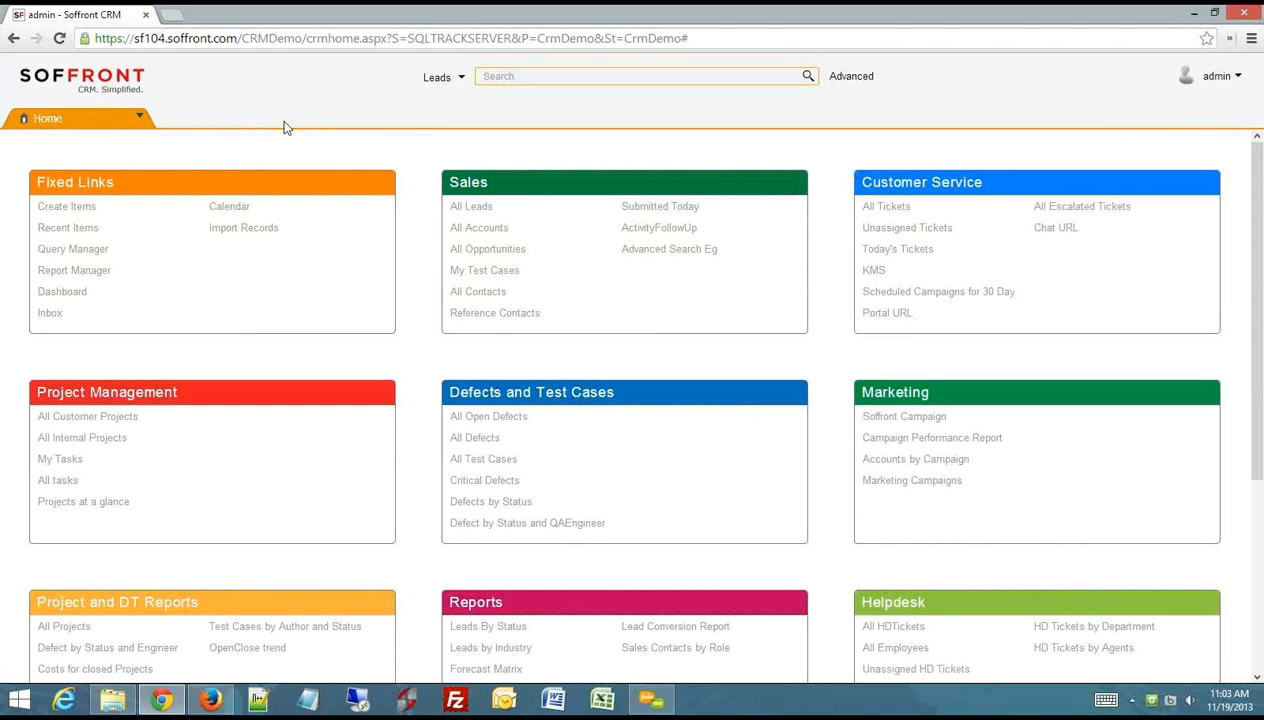
# - Search all modules for bcd and examine the matching contact and ticket records
pyautogui.click(463, 83)
pyautogui.click(372, 106)
pyautogui.click(518, 76)
pyautogui.press('Return')
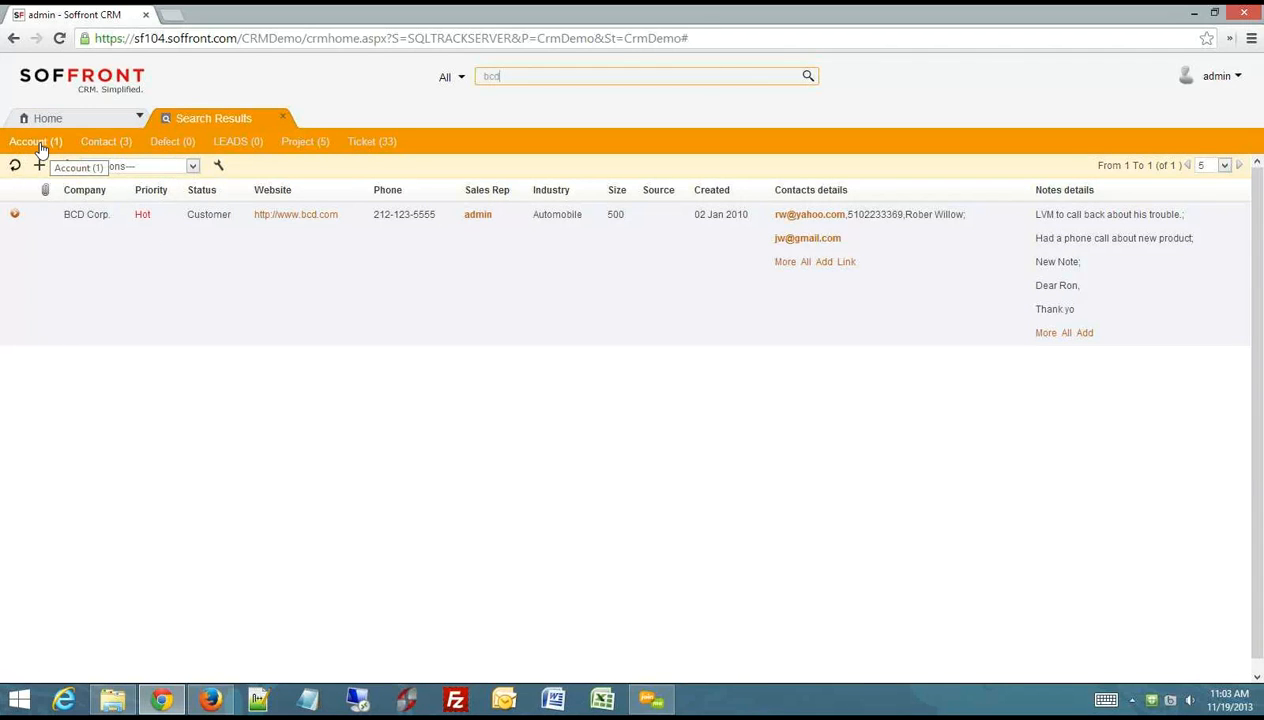
pyautogui.click(105, 143)
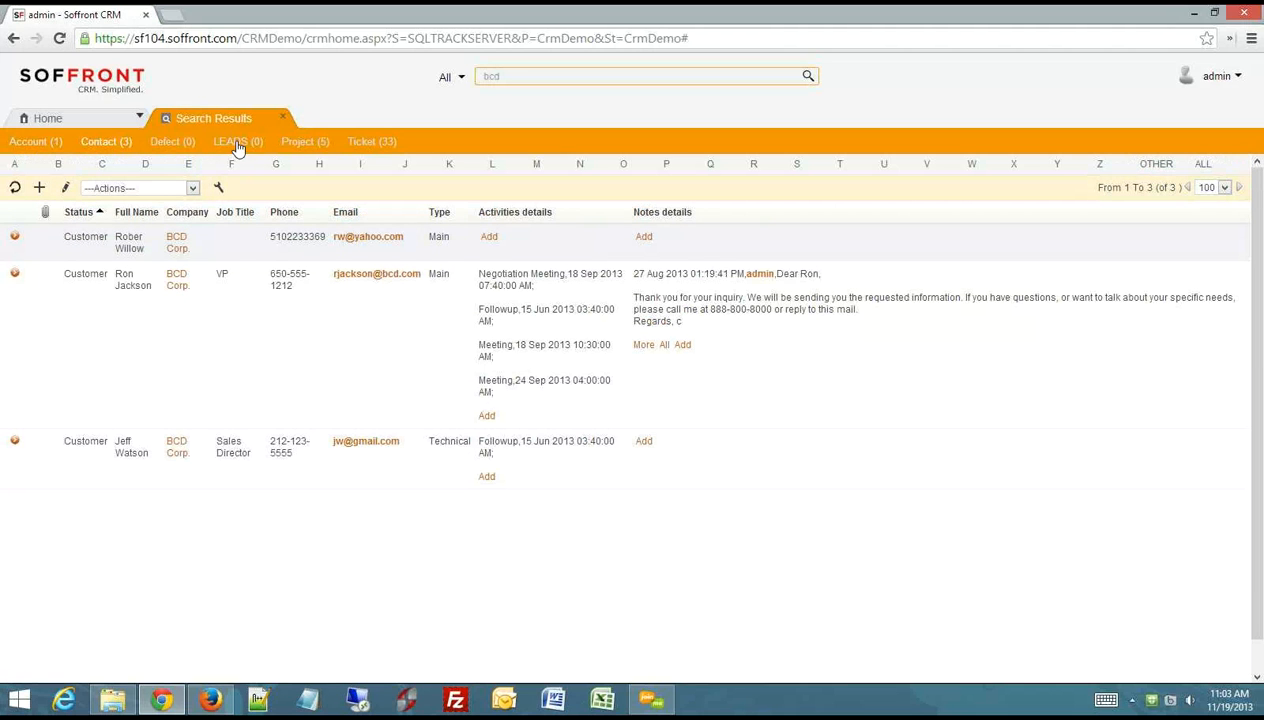
pyautogui.click(379, 143)
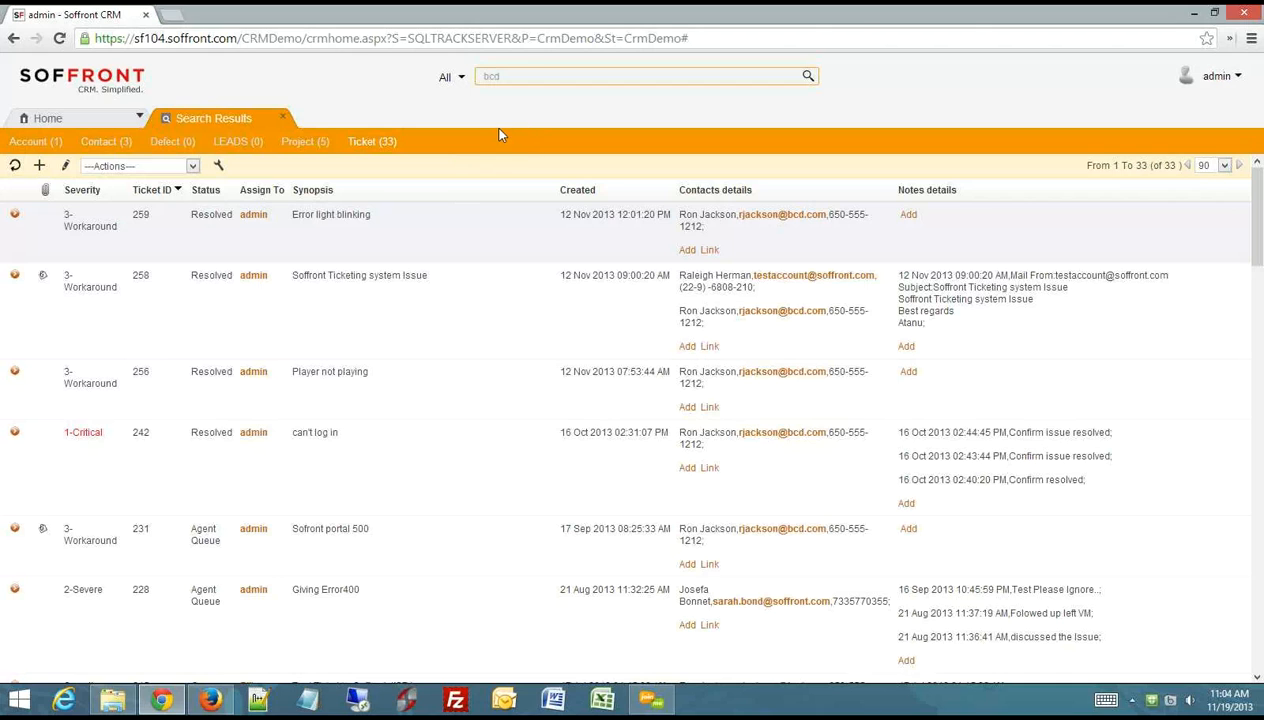
# - Search only the Accounts module for bcd and view the blank advanced search form for accounts
pyautogui.click(463, 82)
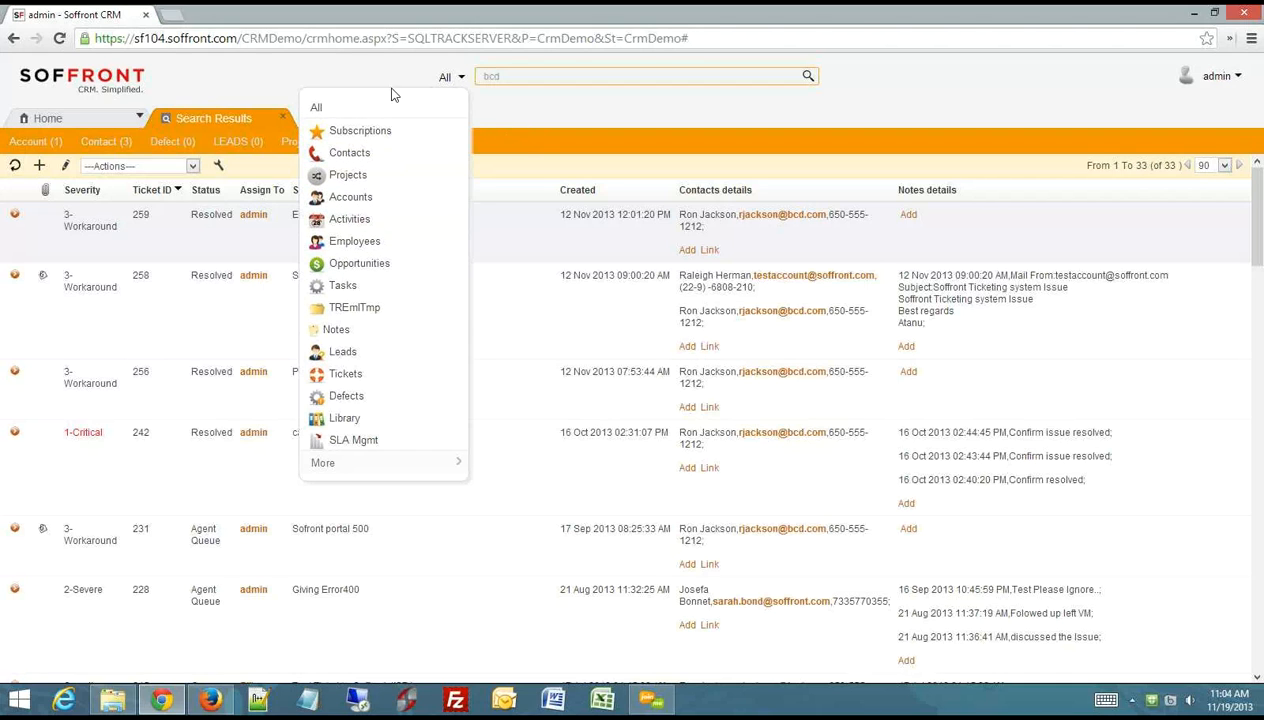
pyautogui.click(355, 200)
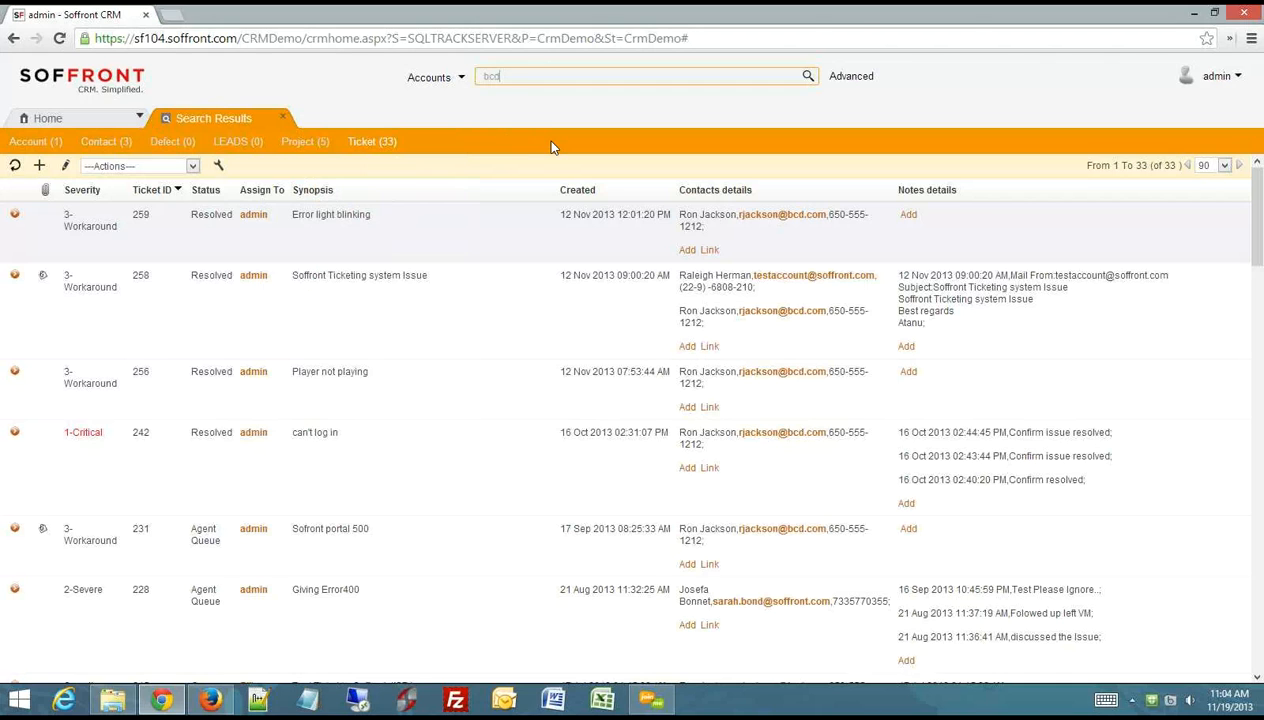
pyautogui.press('Return')
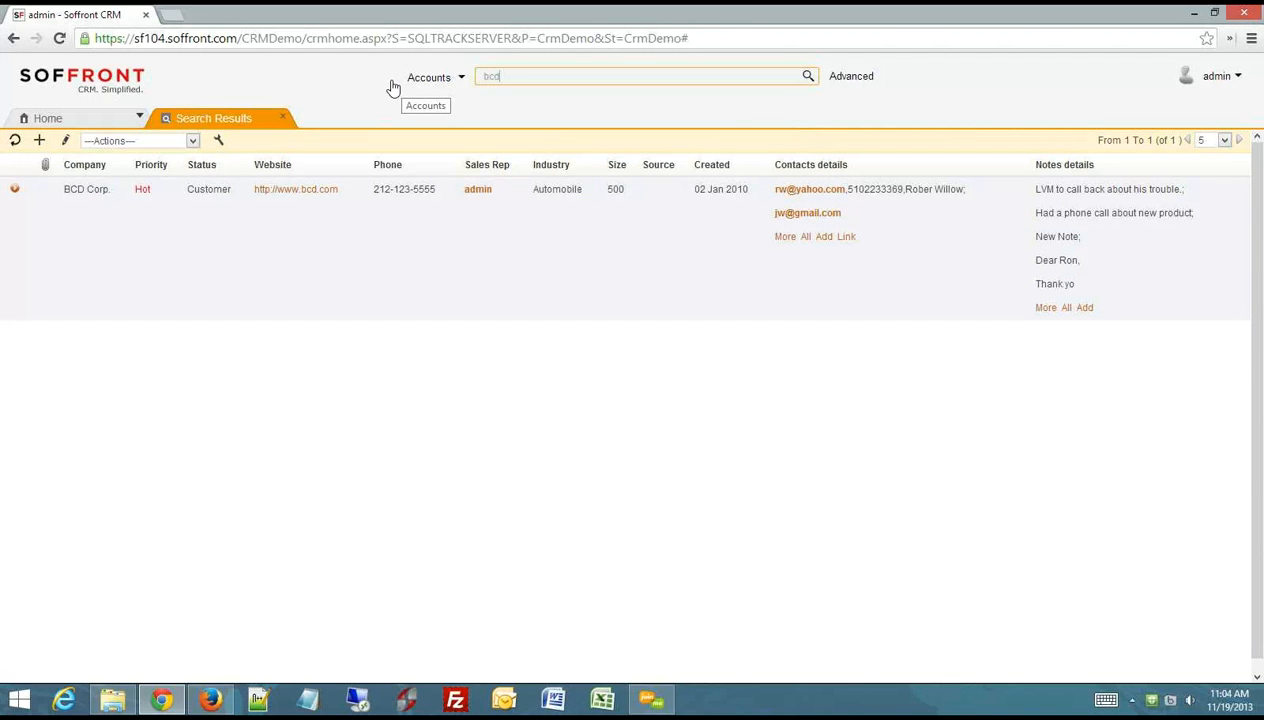
pyautogui.click(859, 77)
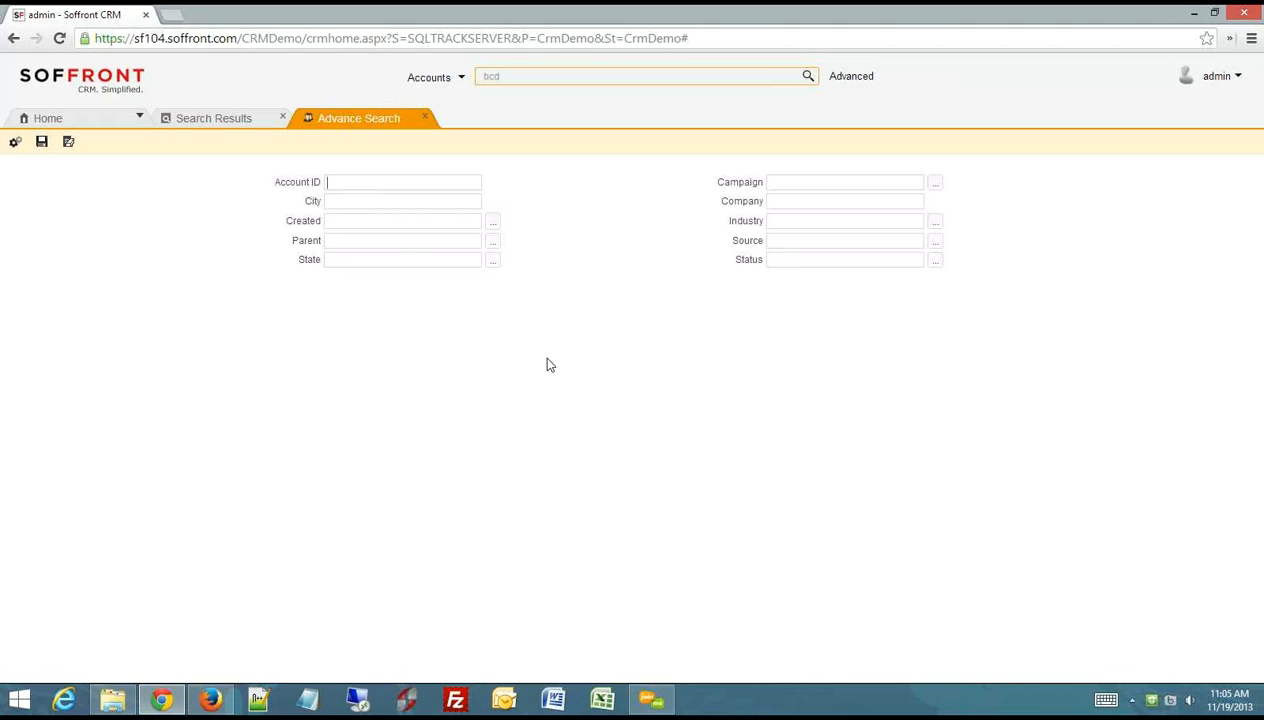
pyautogui.click(425, 120)
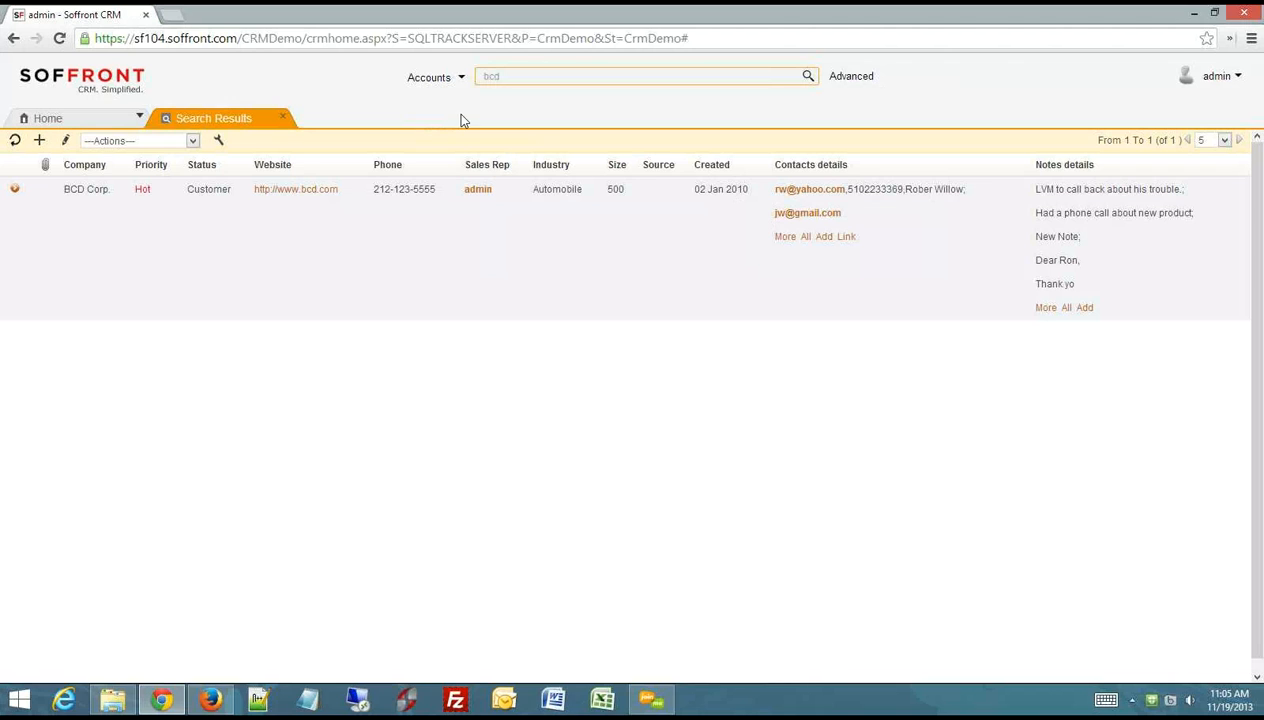
# - Compare the search bar's options for the All and Accounts scopes, and close the search results
pyautogui.click(436, 88)
pyautogui.click(358, 104)
pyautogui.click(450, 79)
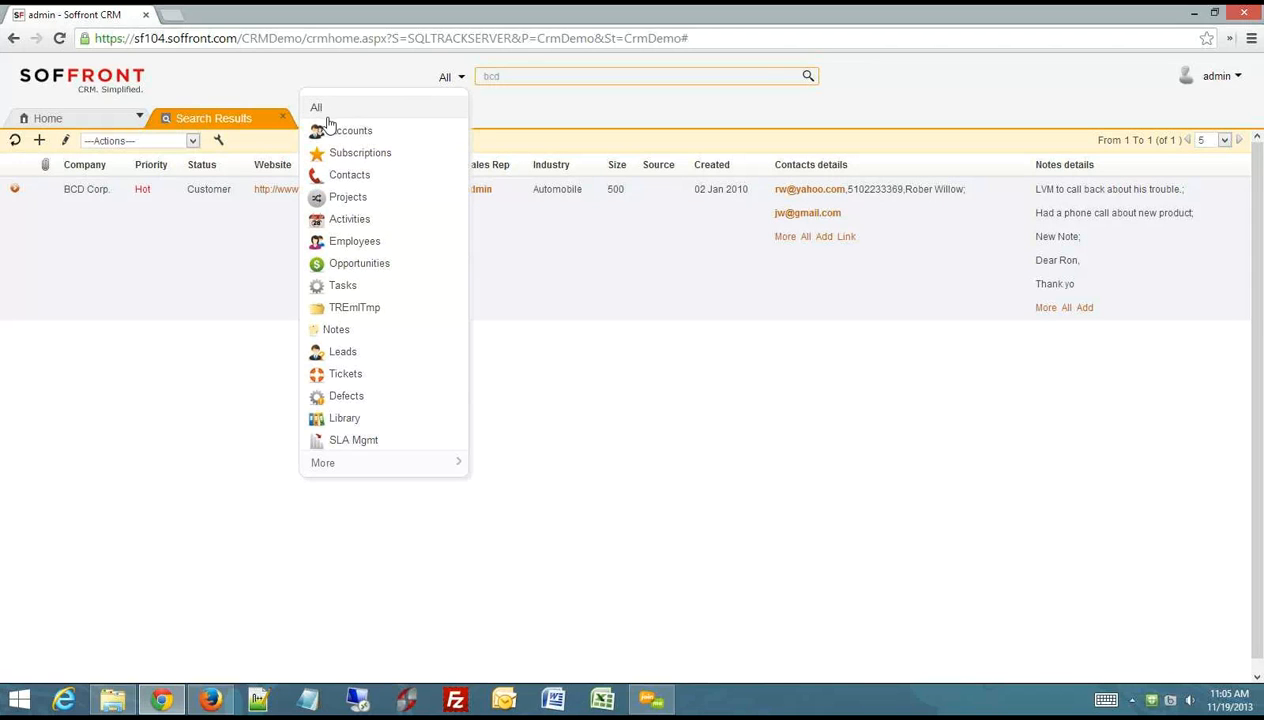
pyautogui.click(340, 132)
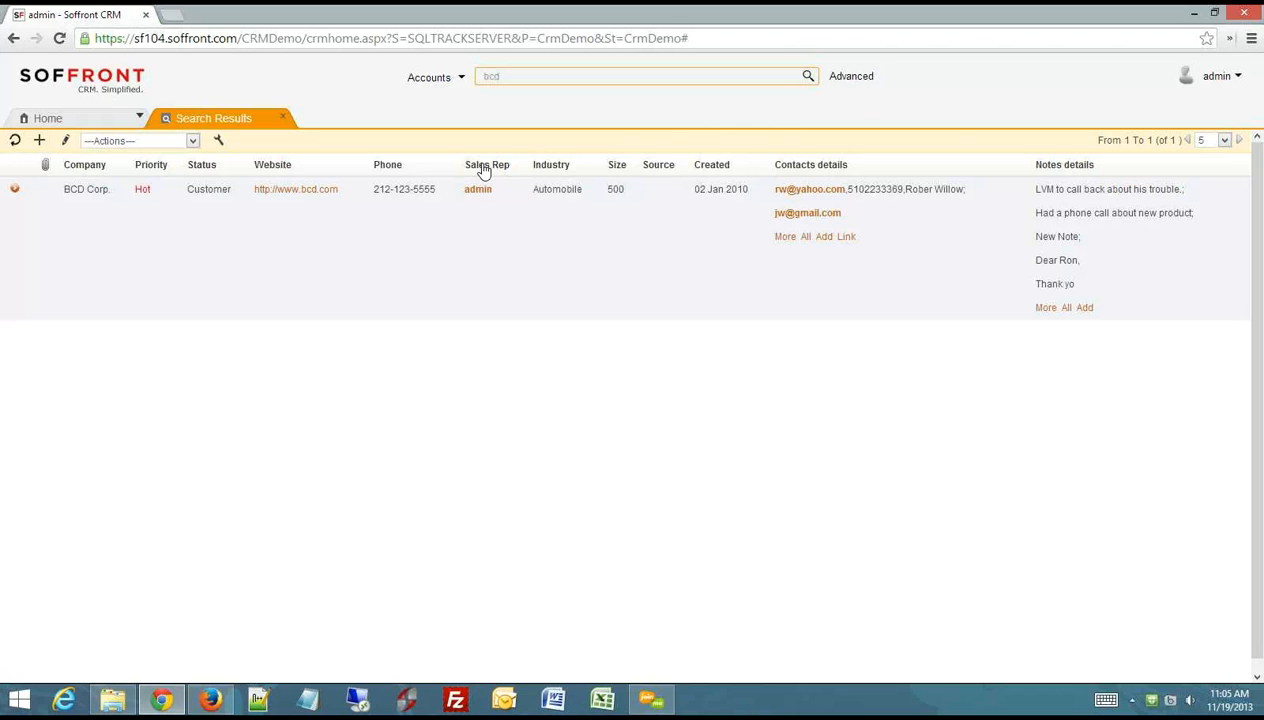
pyautogui.click(283, 117)
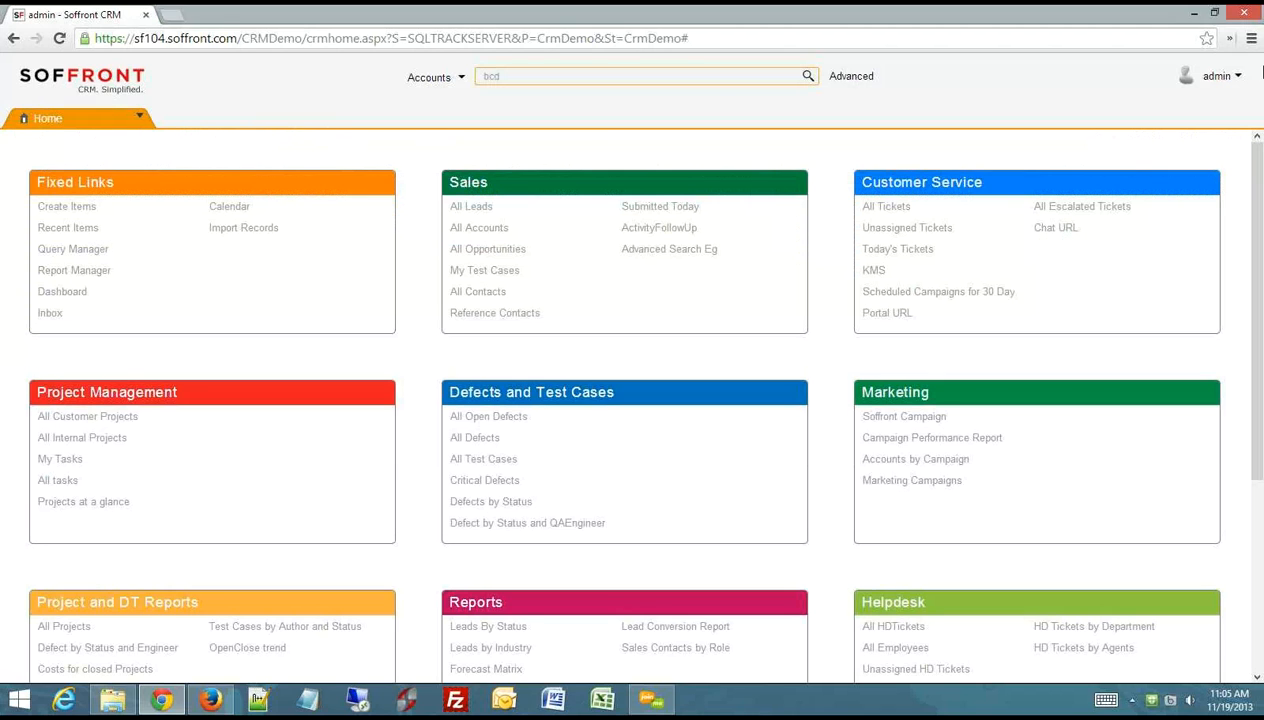
pyautogui.moveTo(1259, 233); pyautogui.dragTo(1261, 176)
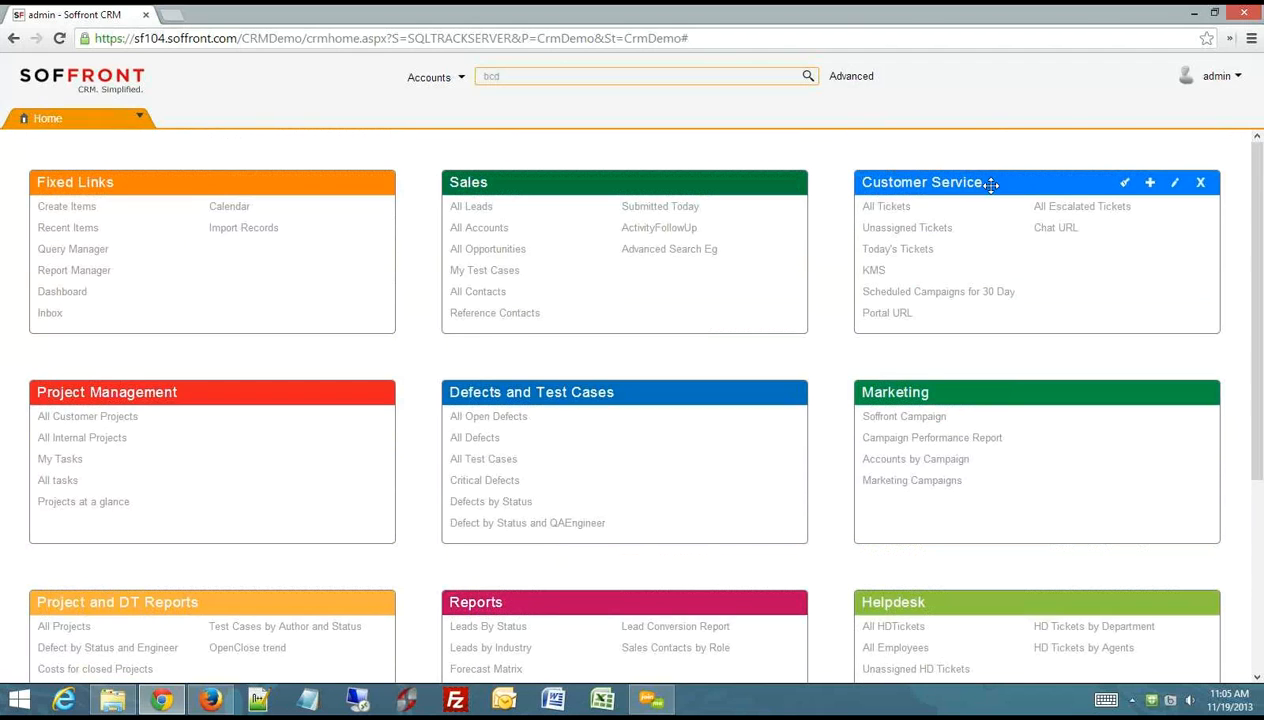